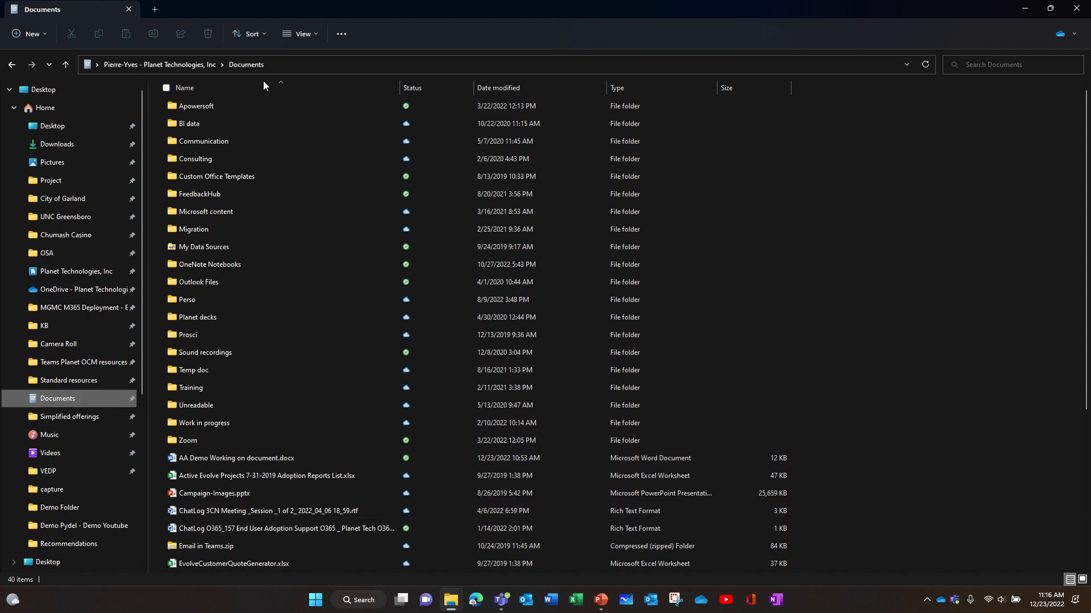
Create a new Microsoft Word document in the Documents folder and name it "AA demo 2".
click(44, 33)
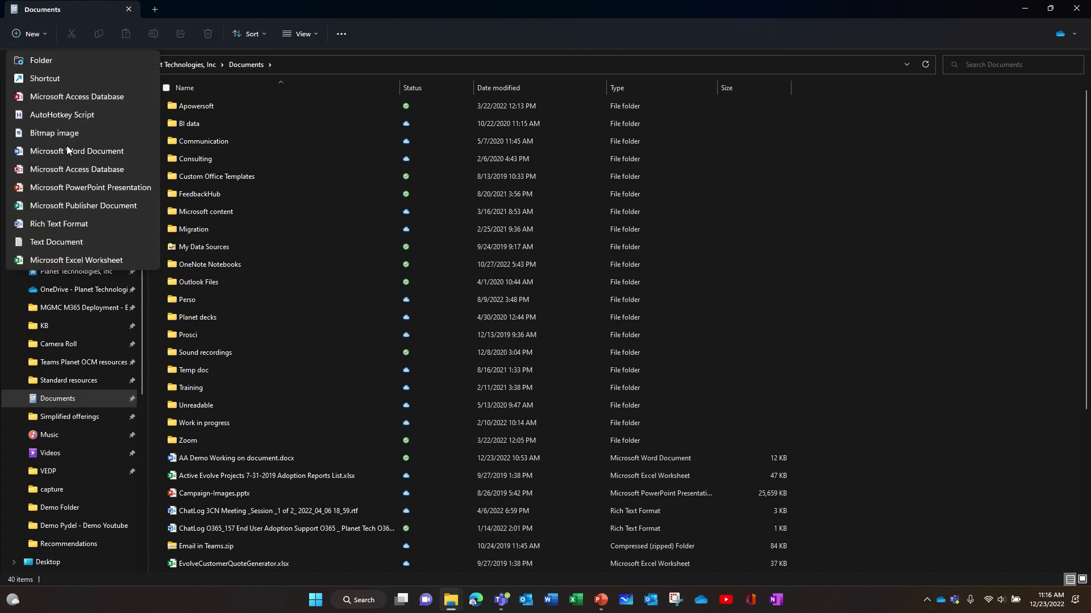
click(70, 151)
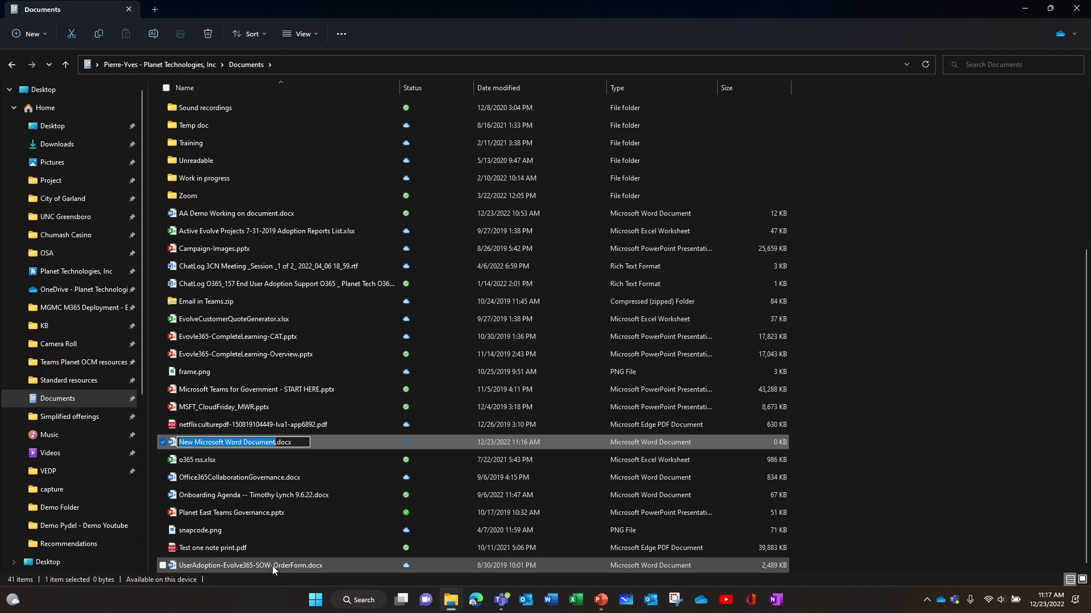
text(AA)
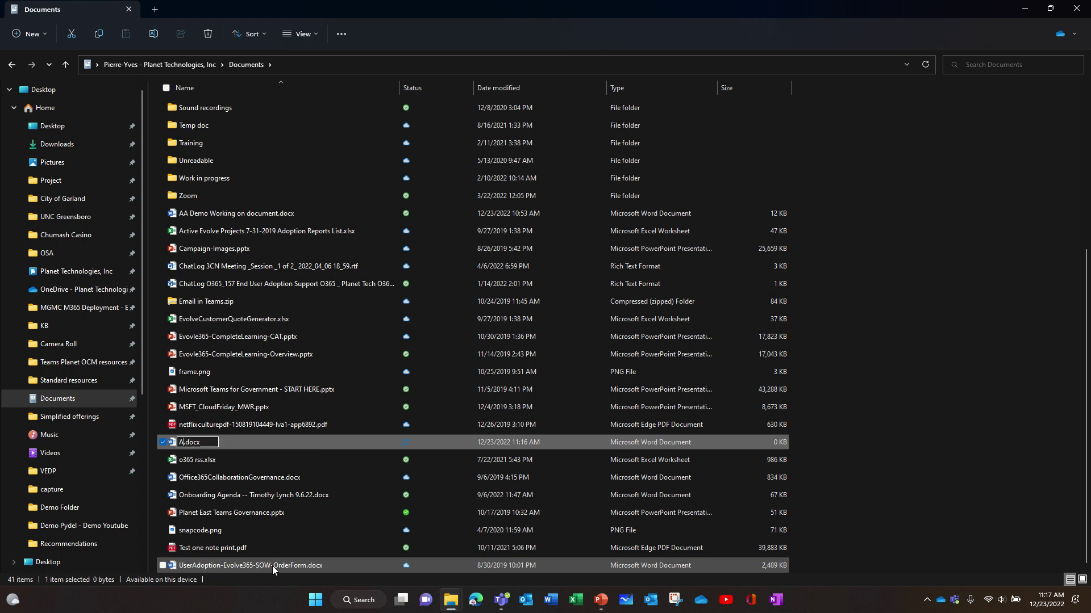
text( demo 2)
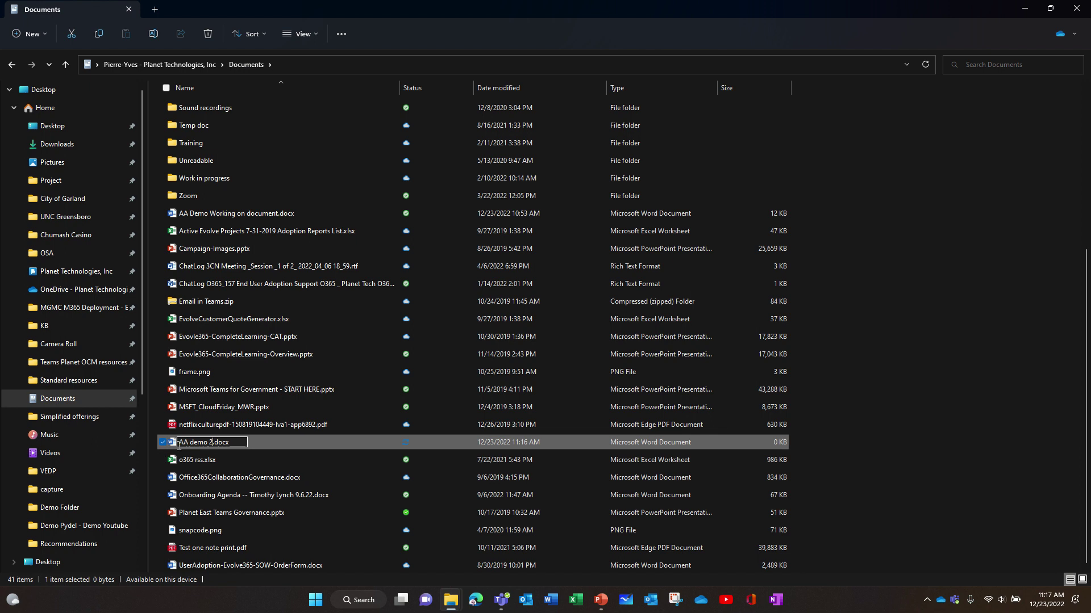
Open the new document in Word, enter the lines "Wef fw df sdf sd v", "Gg", "Fg", "Ff", "G", "F" and "hg" followed by repeated f's, and close it.
click(173, 447)
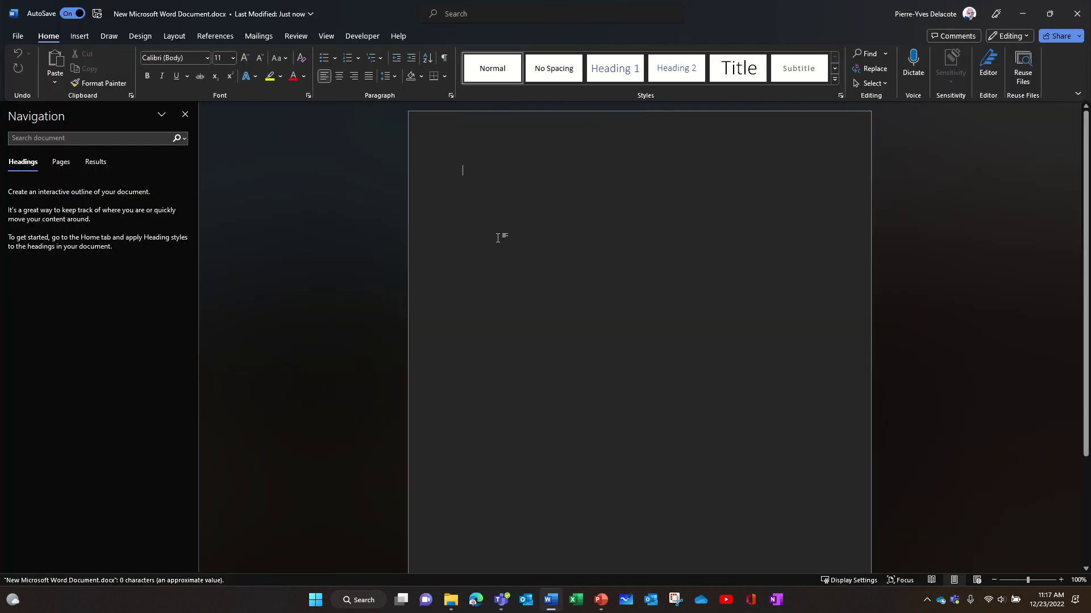
text(Wef fw  d)
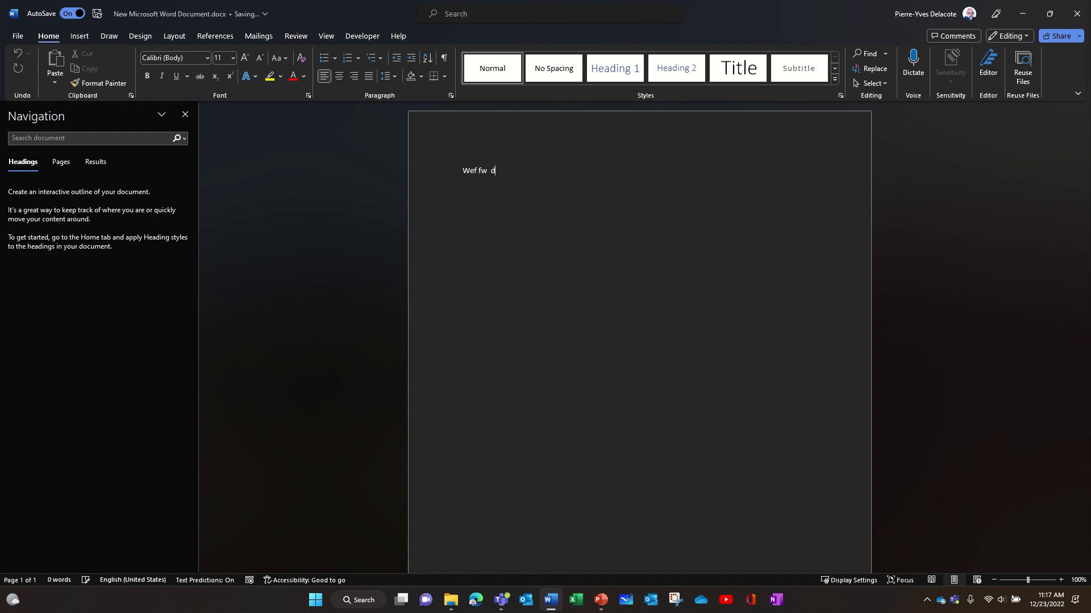
text(f sdf sd  v)
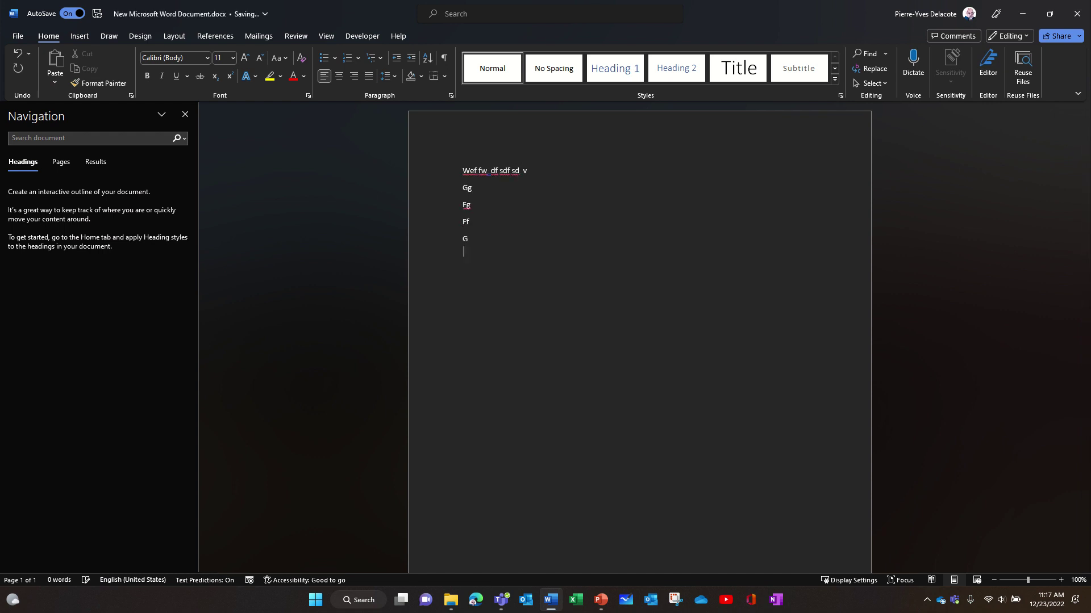
text( Gg Fg Ff G F hgfffffffffffffffffffffffff)
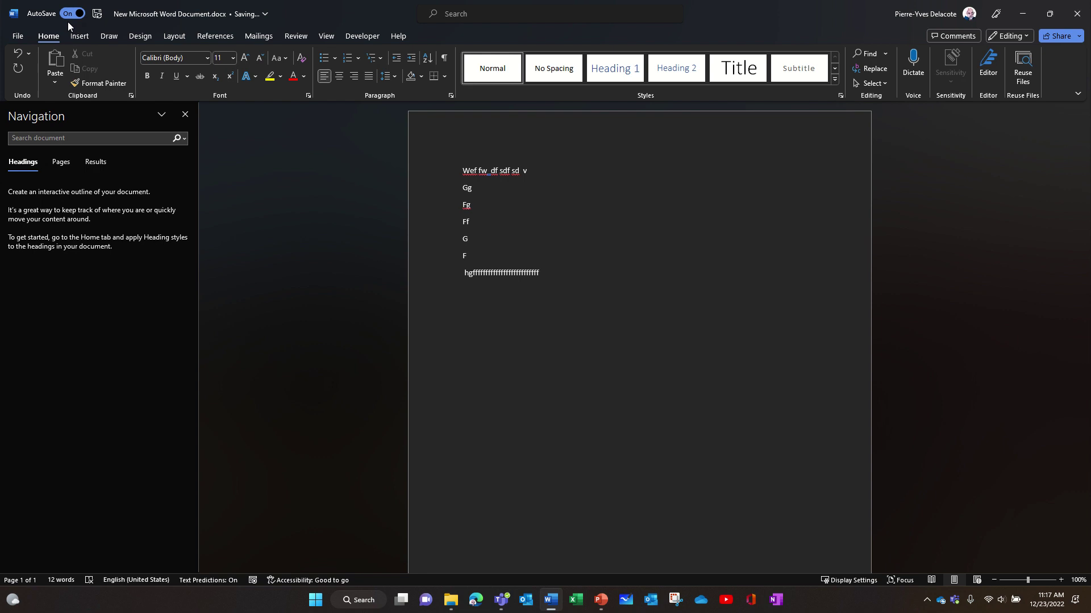
click(1077, 13)
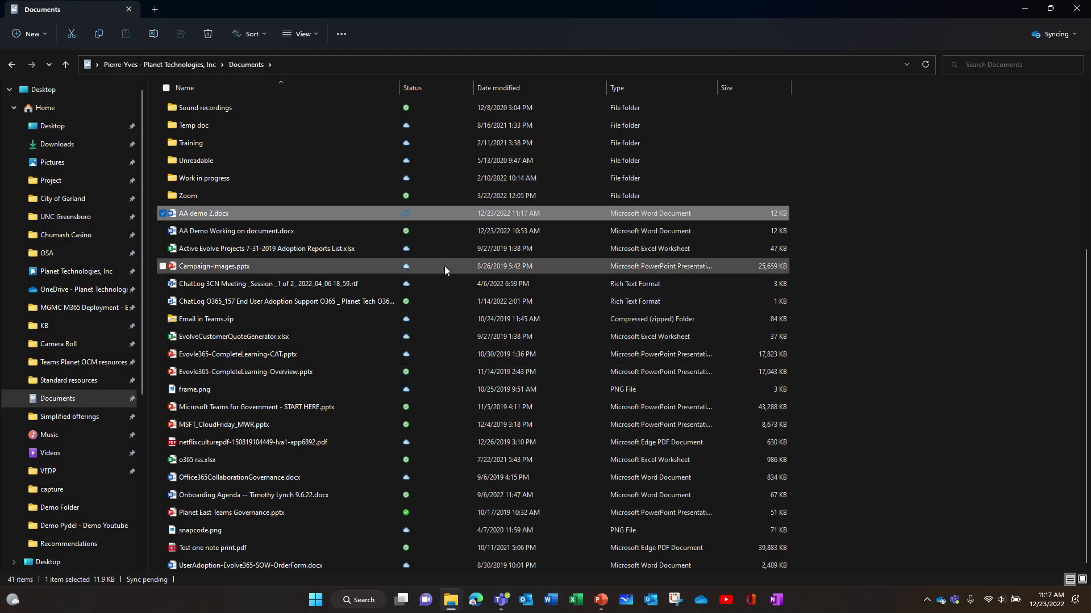
View AA demo 2.docx online through OneDrive and add the line "AAAAAAAAAAAAAAAAA" after a blank line below the existing text.
right_click(283, 215)
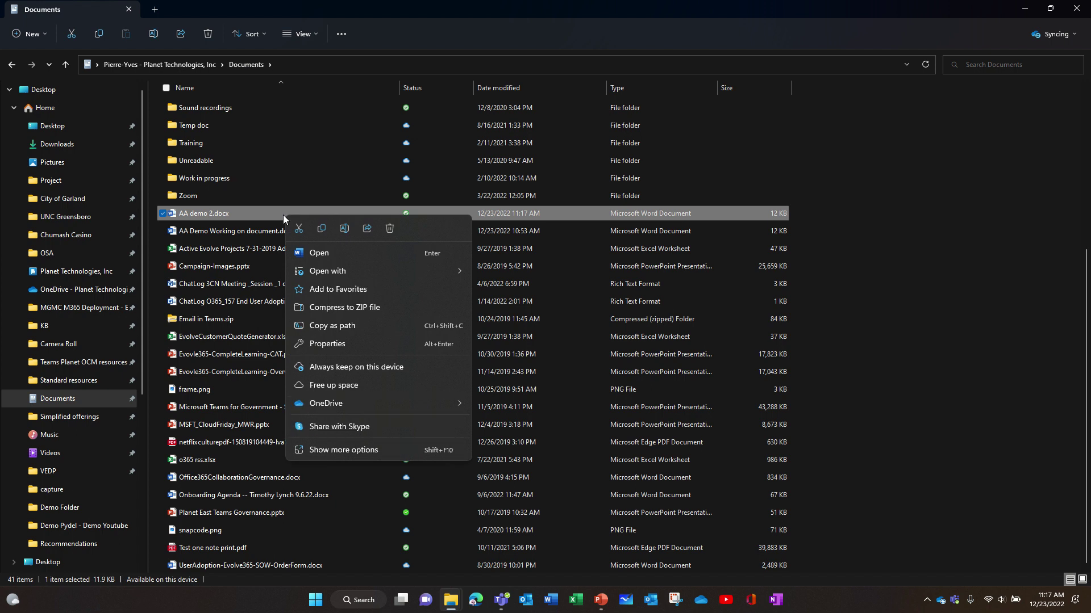
mouse_move(374, 407)
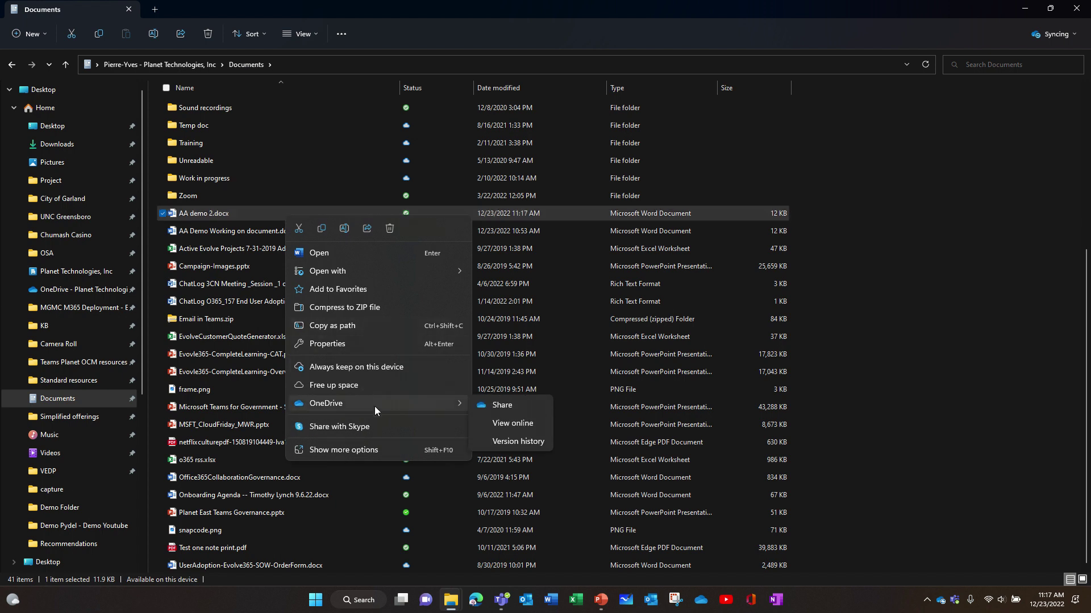
click(526, 424)
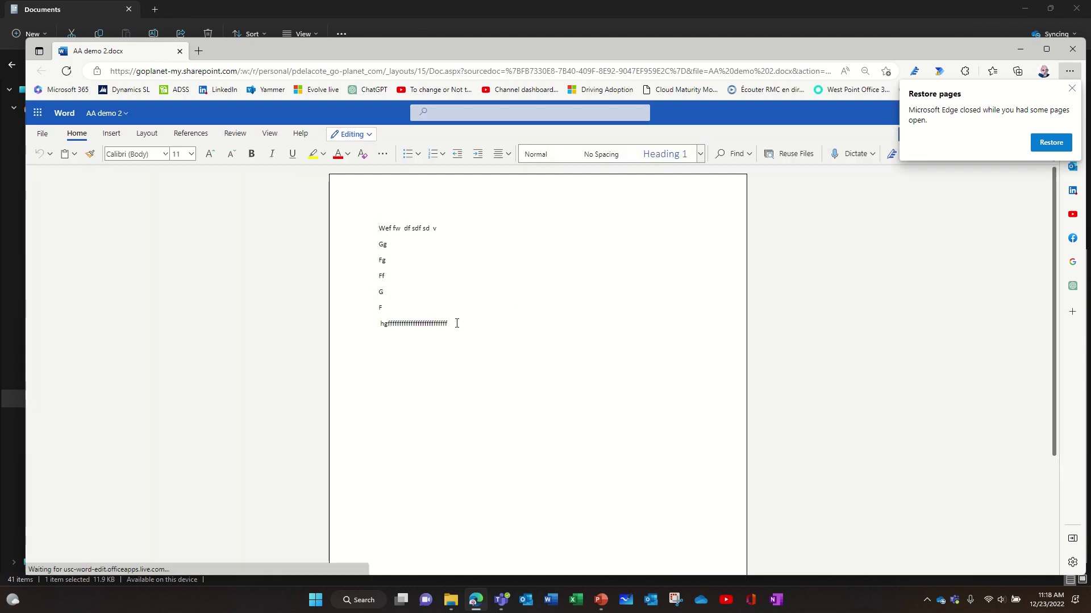
click(456, 324)
key(Return)
key(Return)
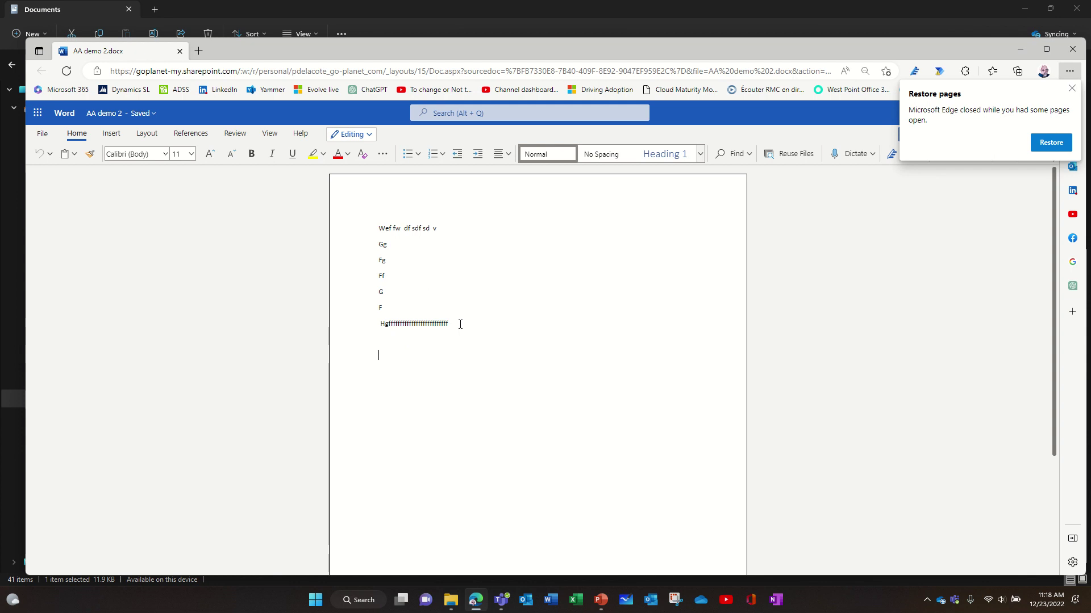
text(AAAAAAAAAAAAAAAAA)
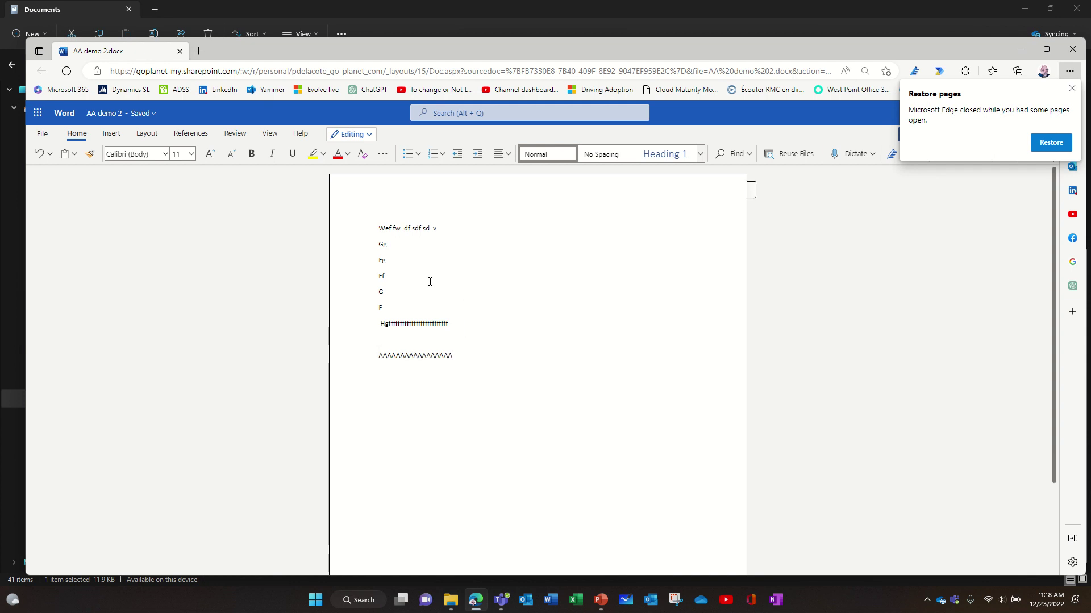
Open the document's Documents 1 location in OneDrive online, go up to My files and look through the folder list.
click(146, 114)
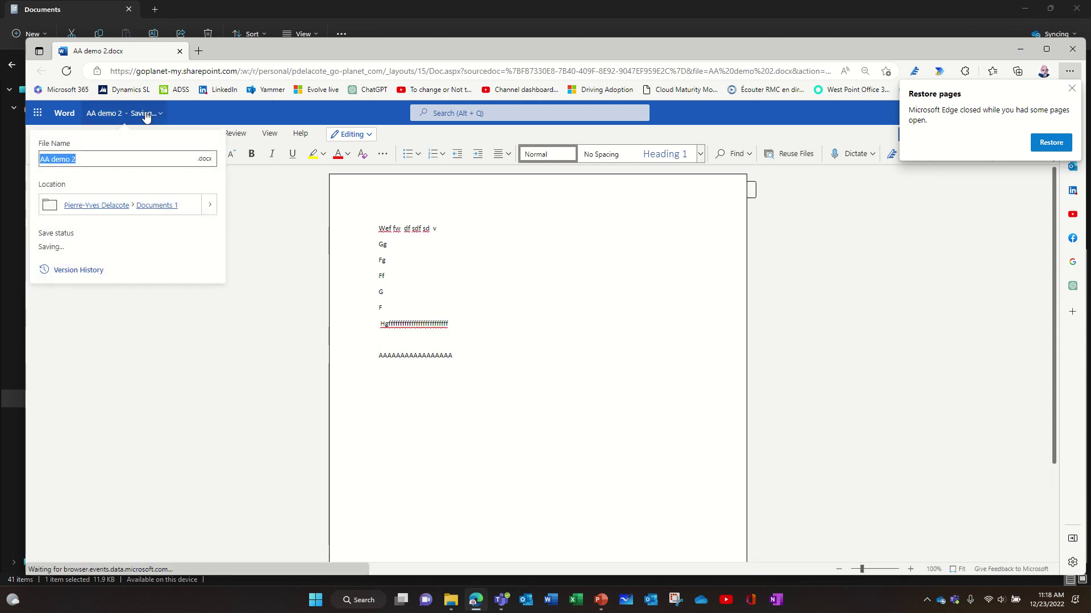
key(Escape)
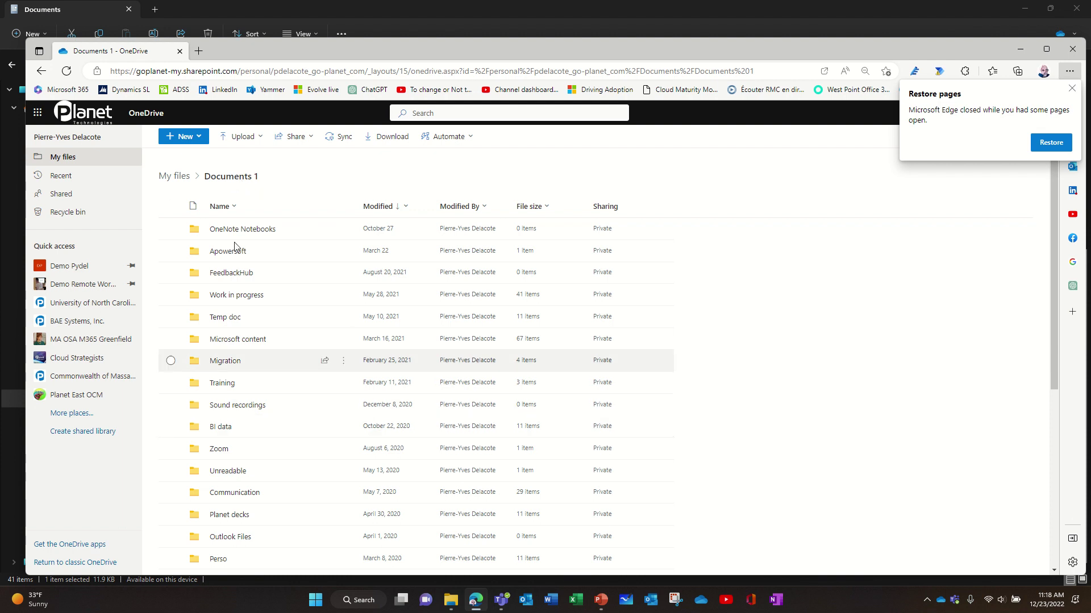
click(174, 176)
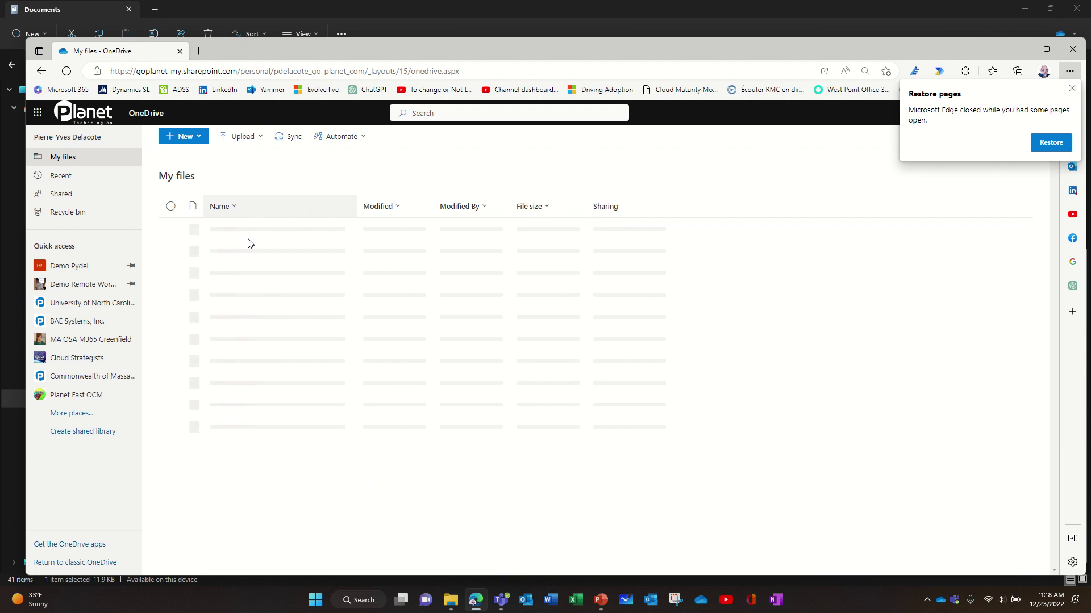
scroll(276, 310, down, 5)
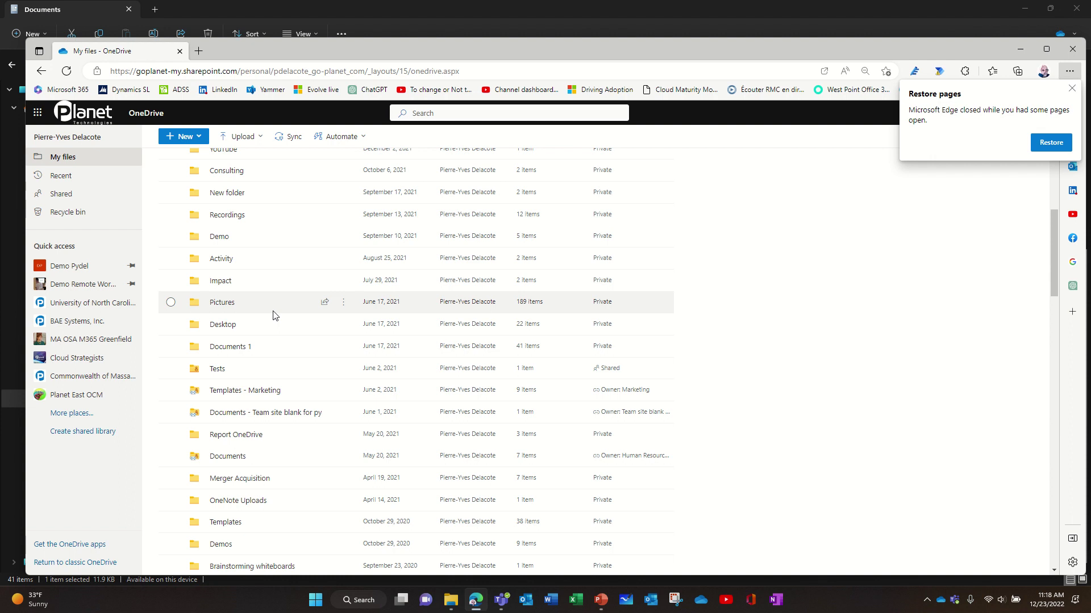
click(1073, 89)
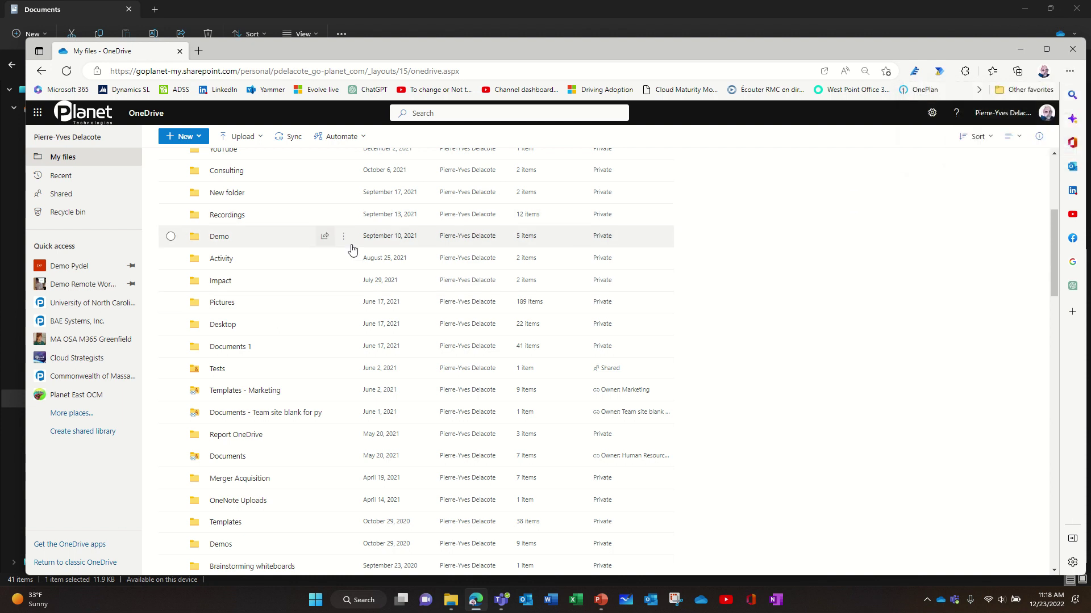
scroll(273, 279, up, 1)
scroll(270, 275, up, 3)
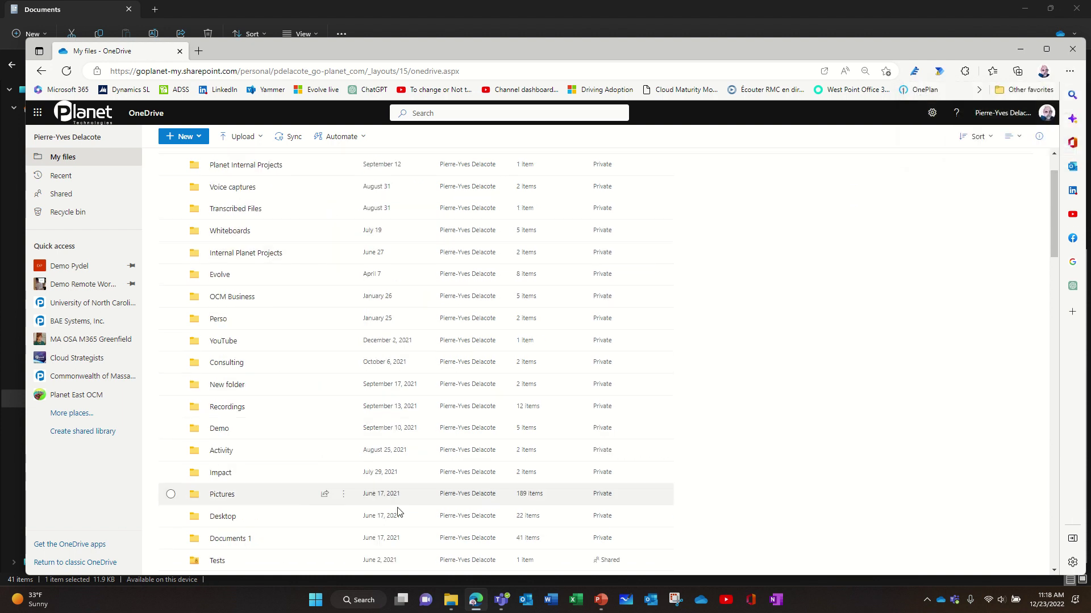
Switch to the Documents window in File Explorer, open AA demo 2.docx in Word to check the online edit, and close it.
mouse_move(454, 601)
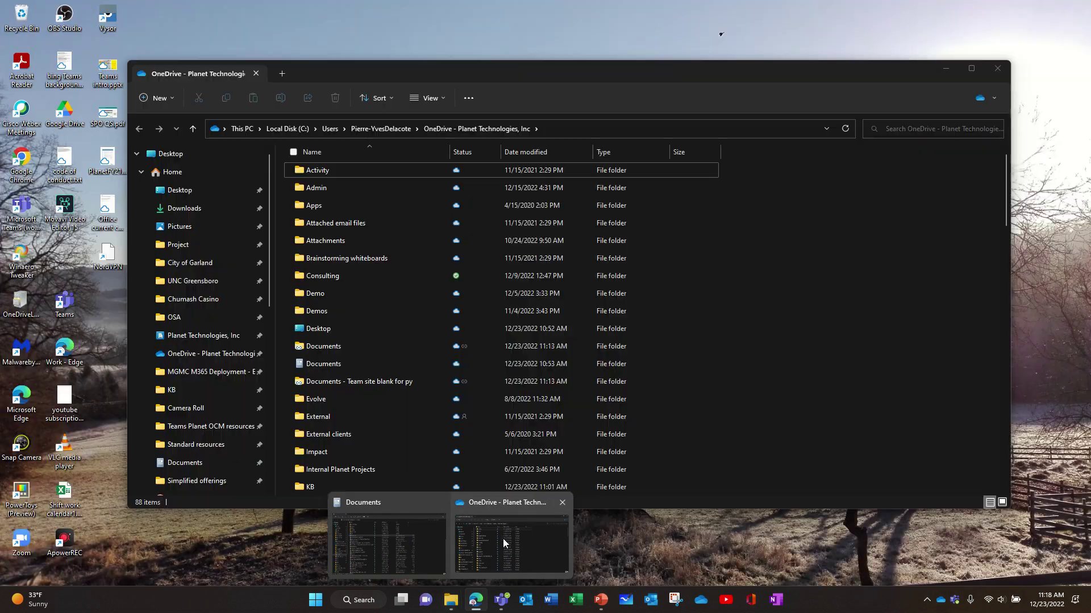
mouse_move(403, 540)
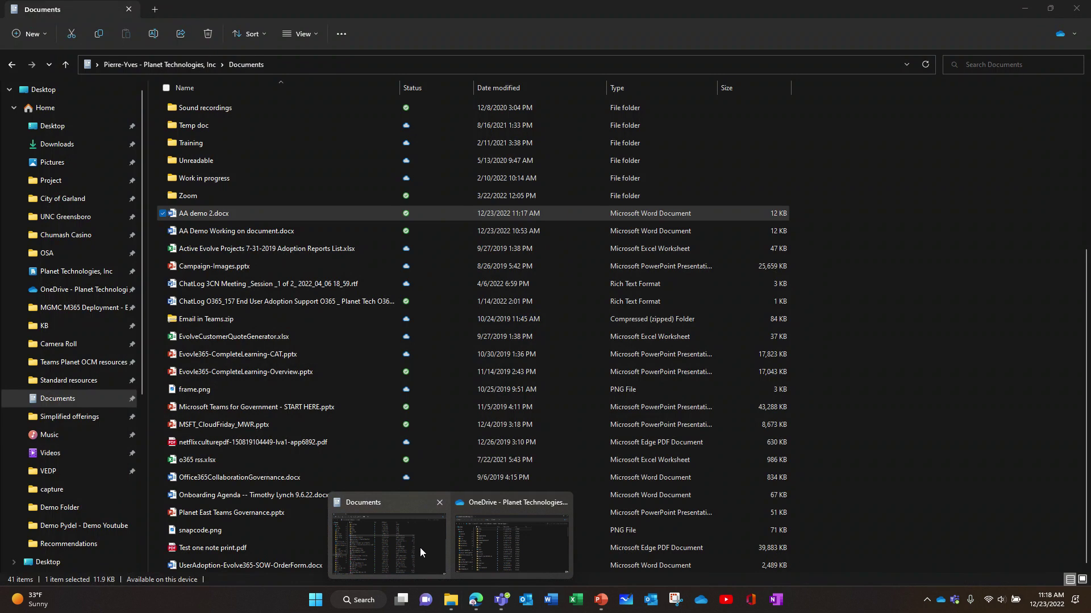
click(420, 547)
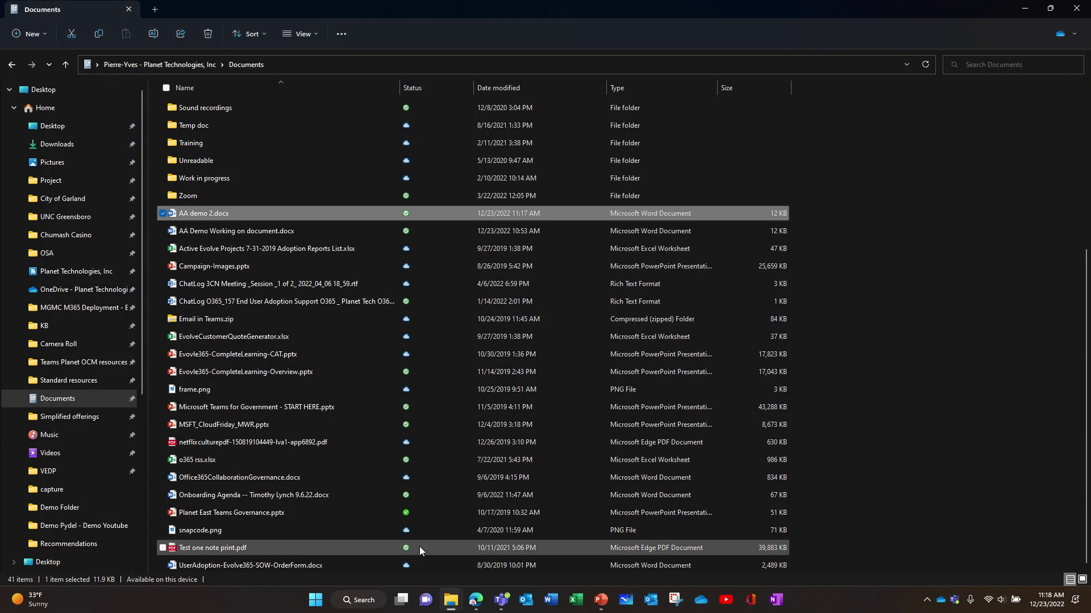
double_click(215, 214)
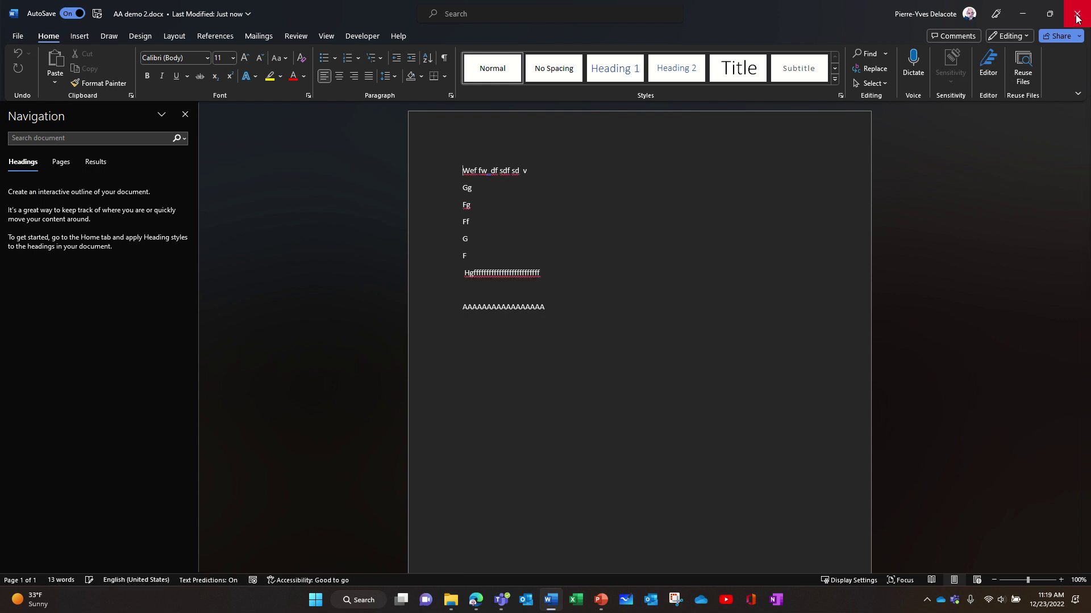
key(super+shift+s)
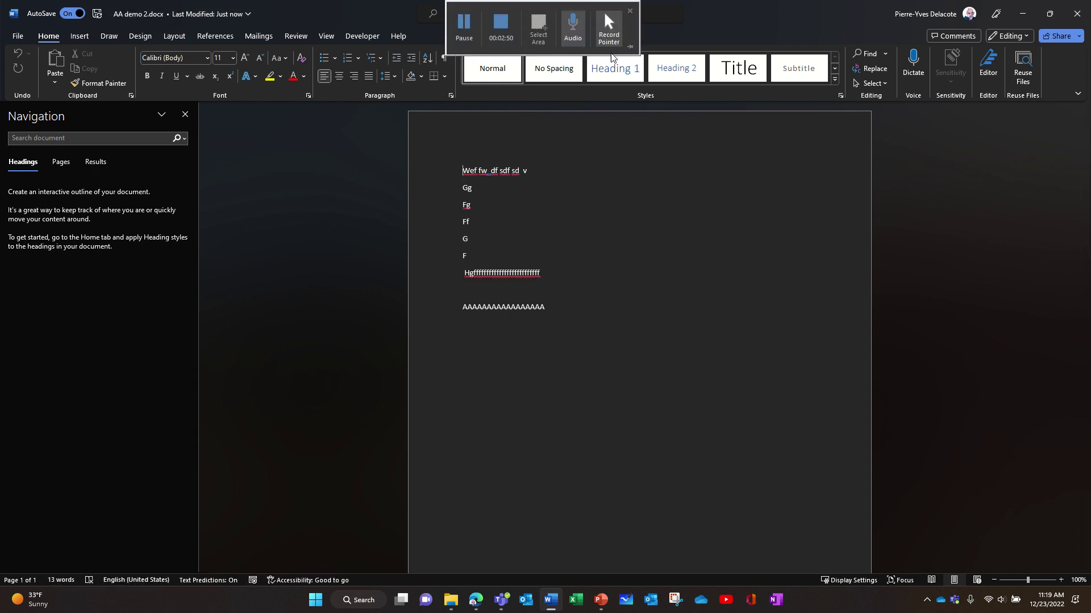
key(Escape)
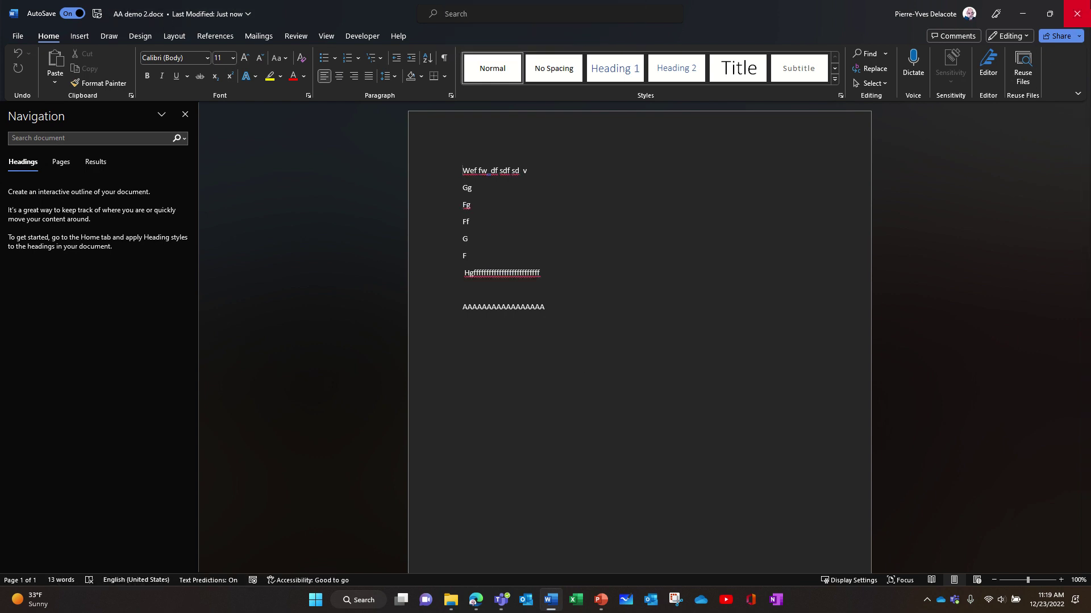
click(1076, 16)
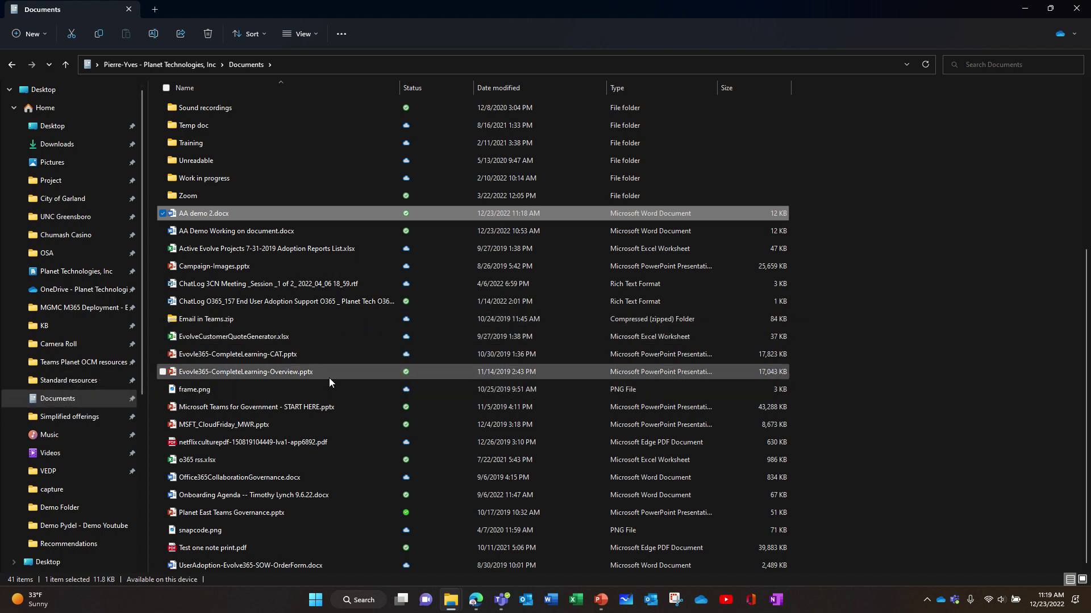
Go to the synced OneDrive - Planet Technologies, Inc folder and open its Project folder.
click(82, 293)
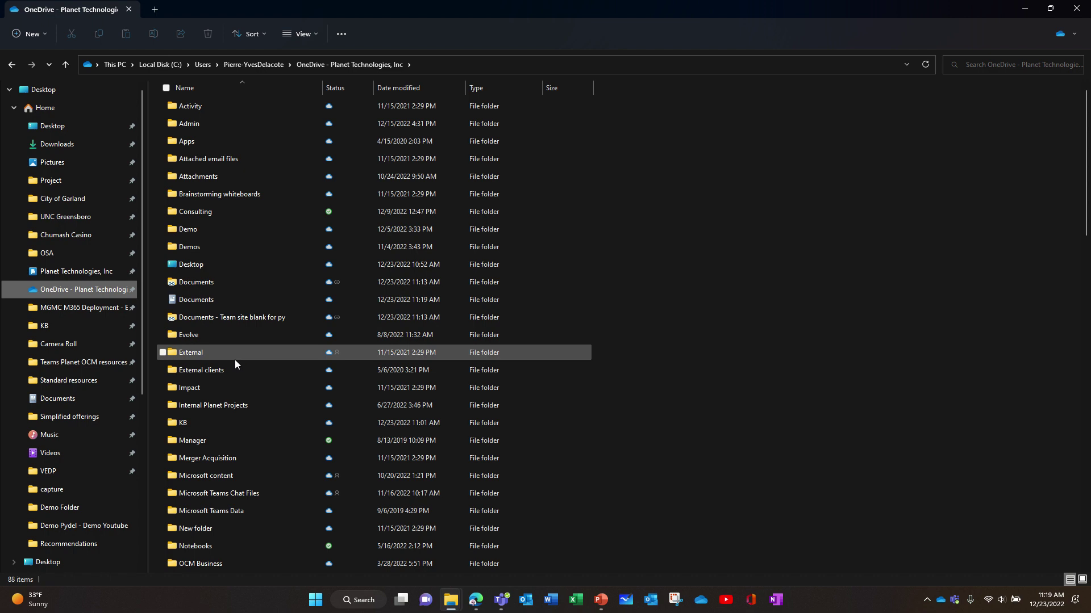
scroll(235, 364, down, 4)
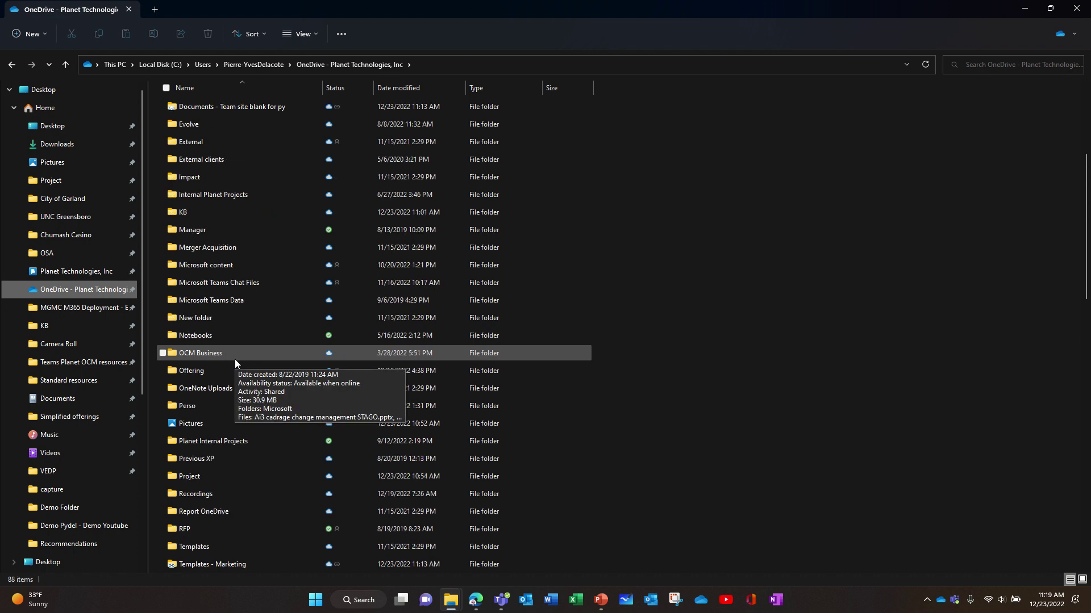
click(200, 476)
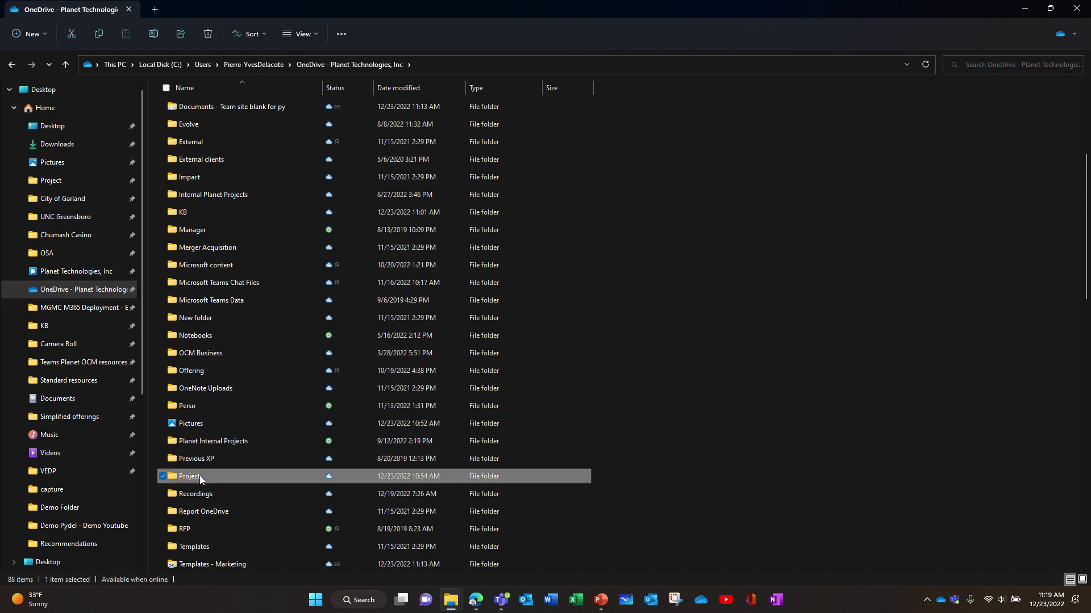
drag(199, 475, 488, 253)
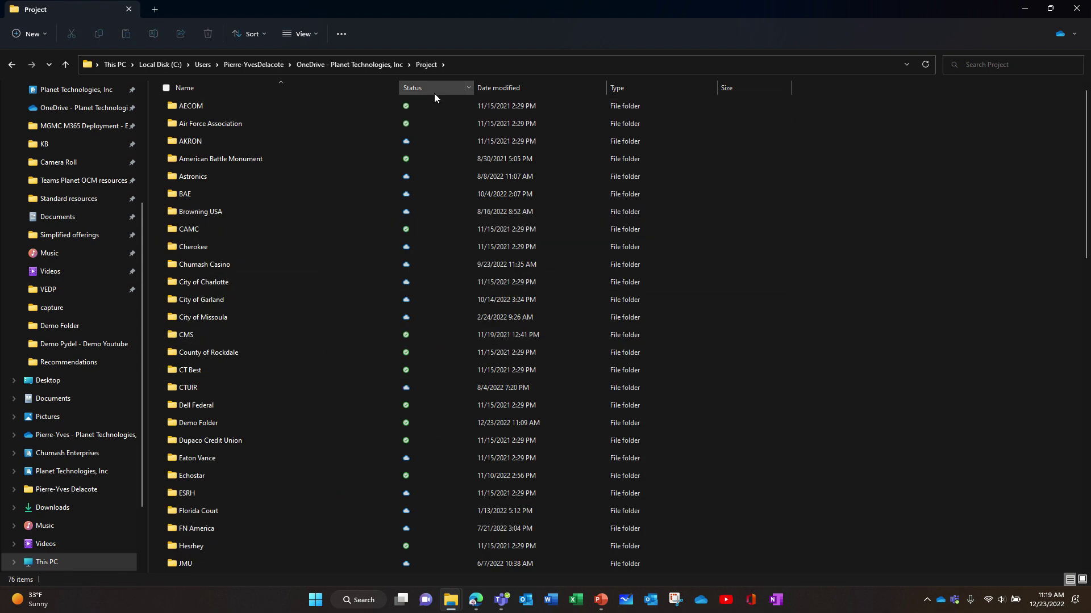
Sort the Project folder's contents by date modified, look through the list and select Demo Folder.
click(527, 88)
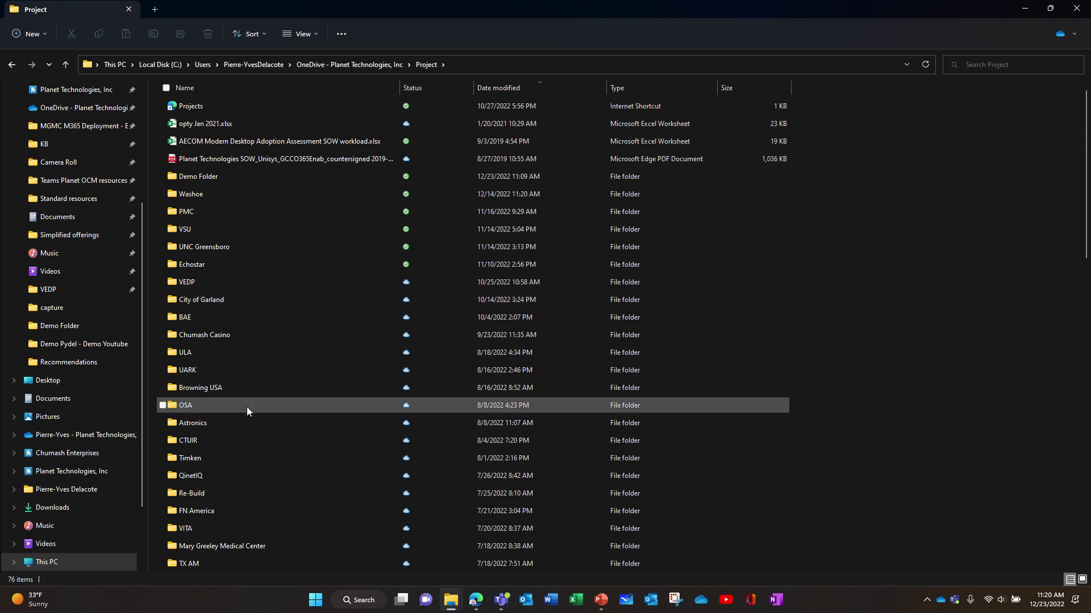
scroll(246, 404, down, 7)
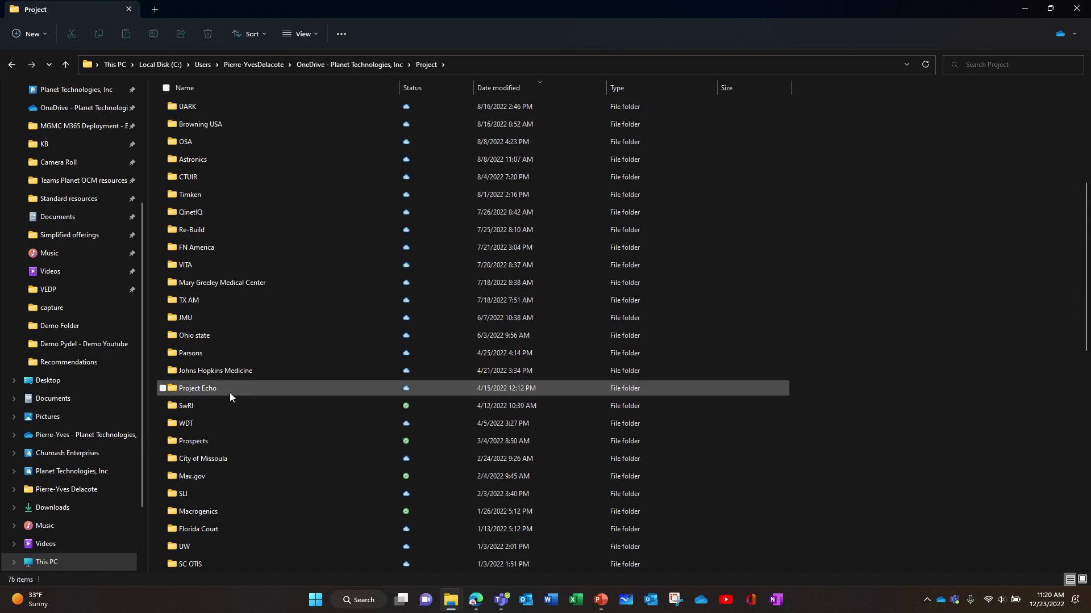
scroll(230, 392, up, 7)
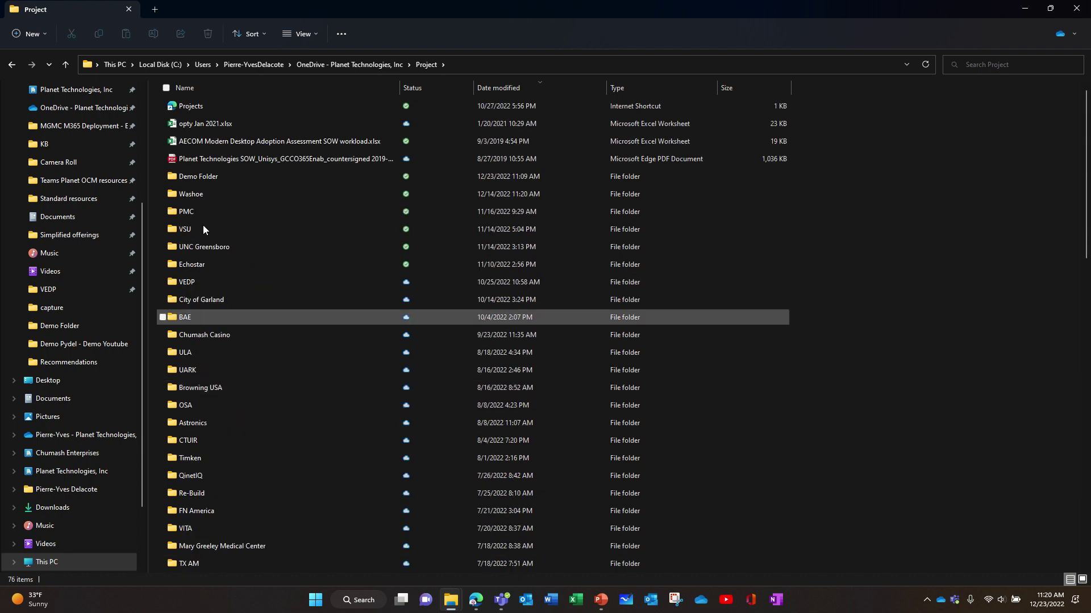
click(199, 177)
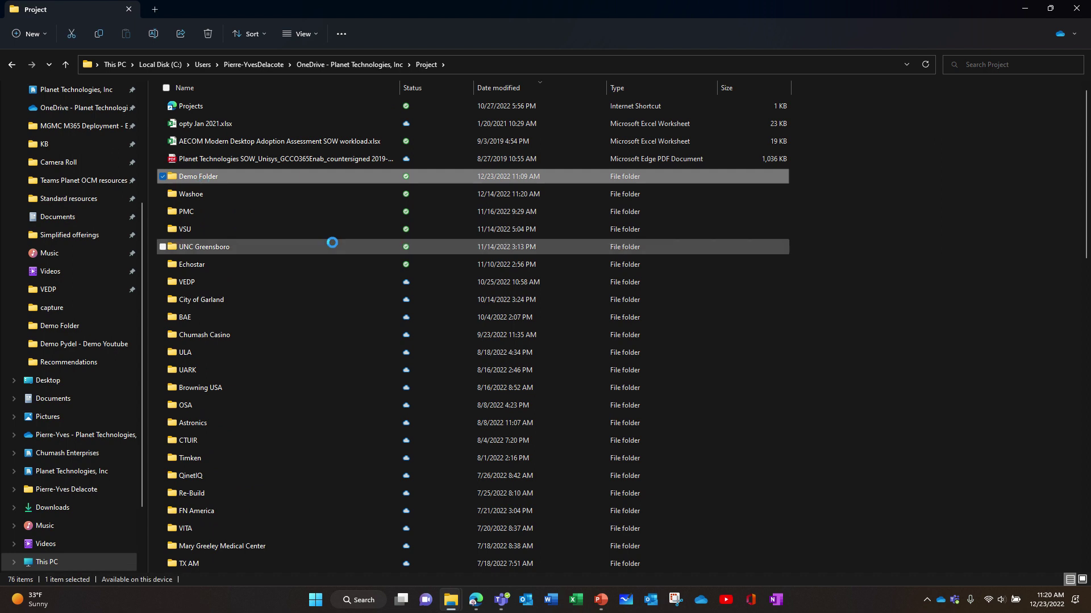
Open Demo Folder and create a Word document in it named New document for demo.docx.
key(Return)
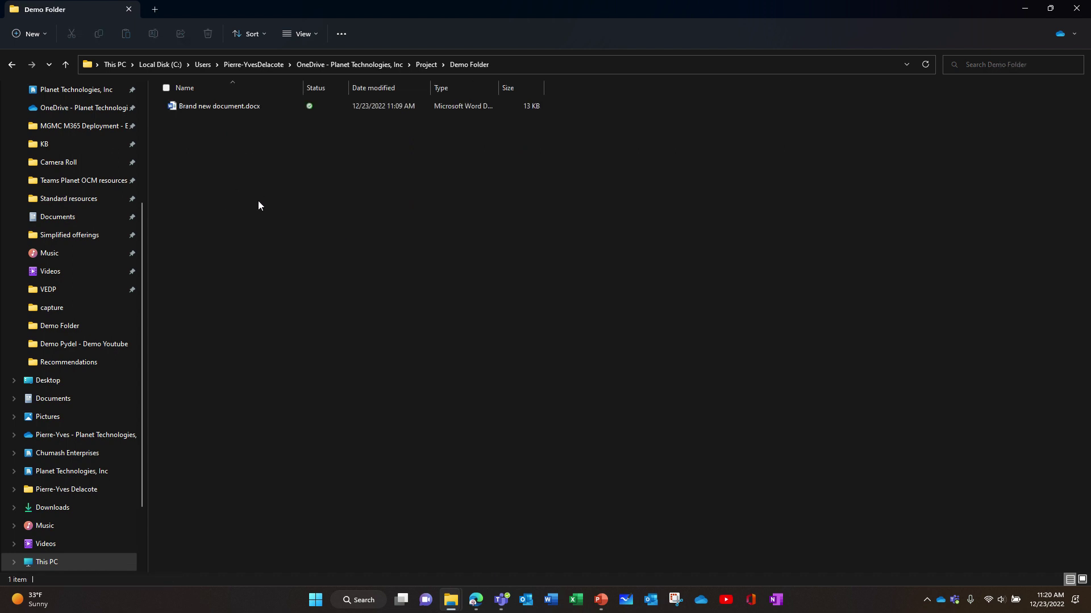
click(37, 34)
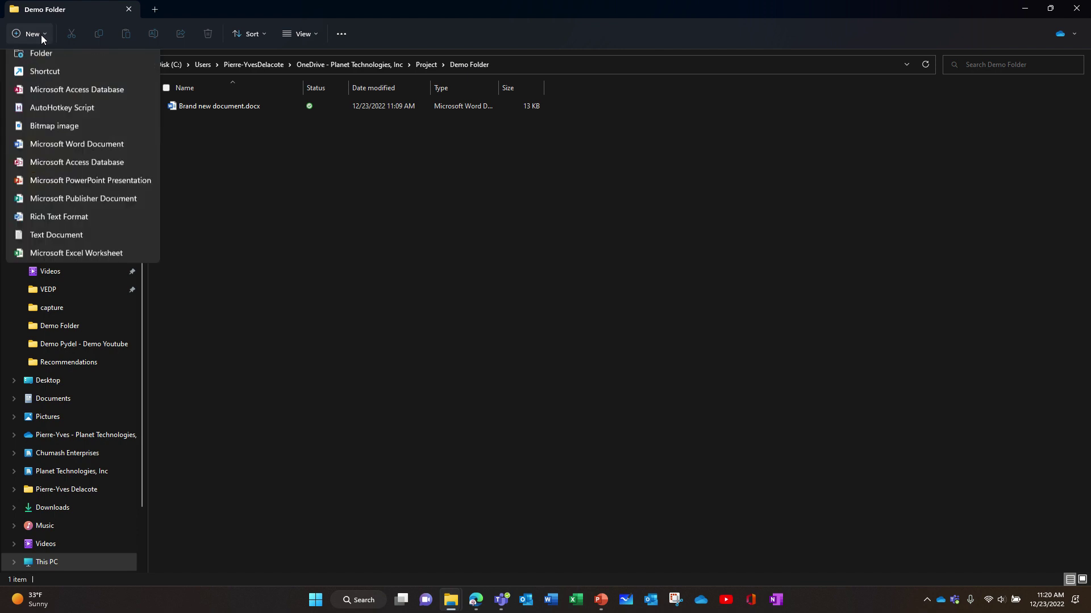
click(58, 152)
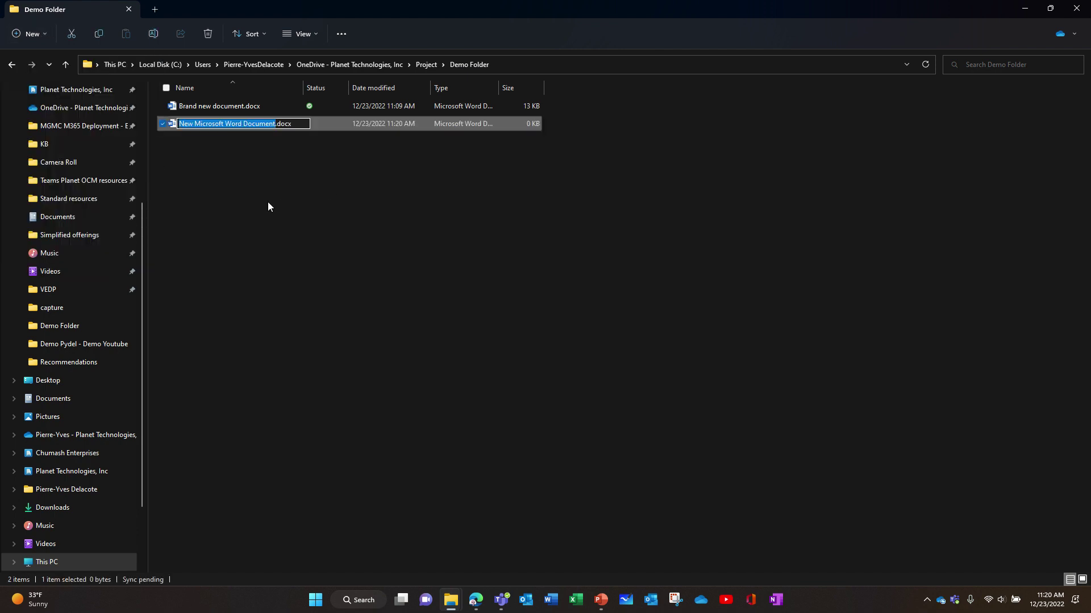
text(New)
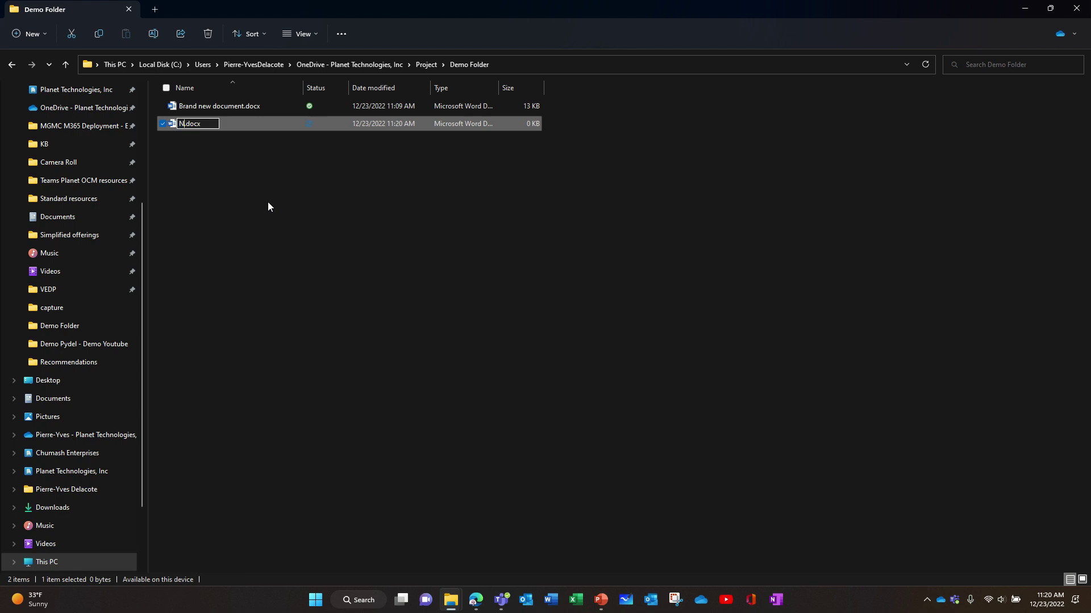
text( document for demo)
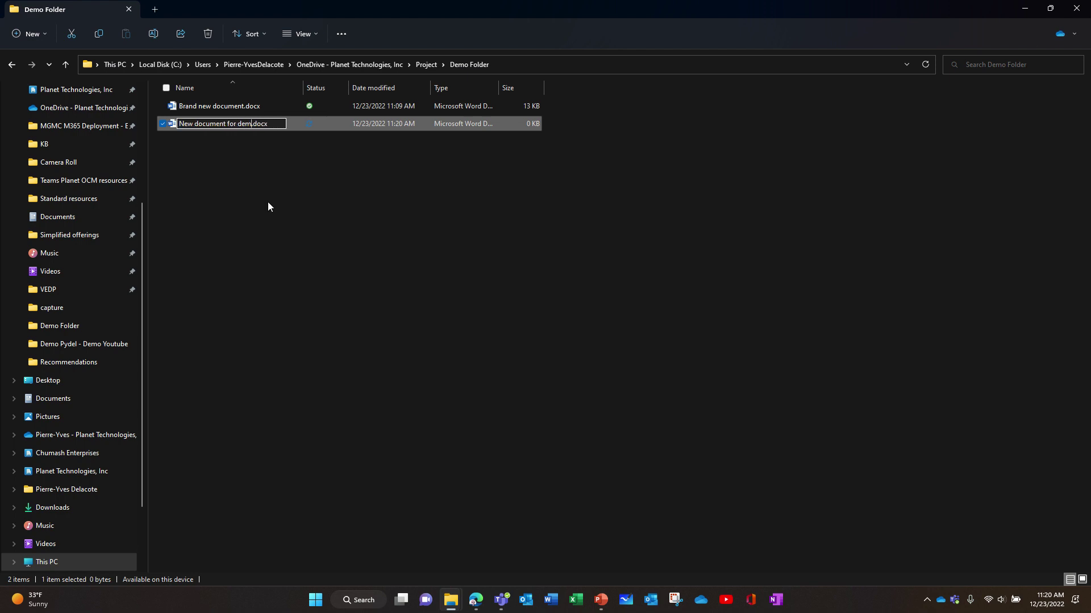
click(265, 203)
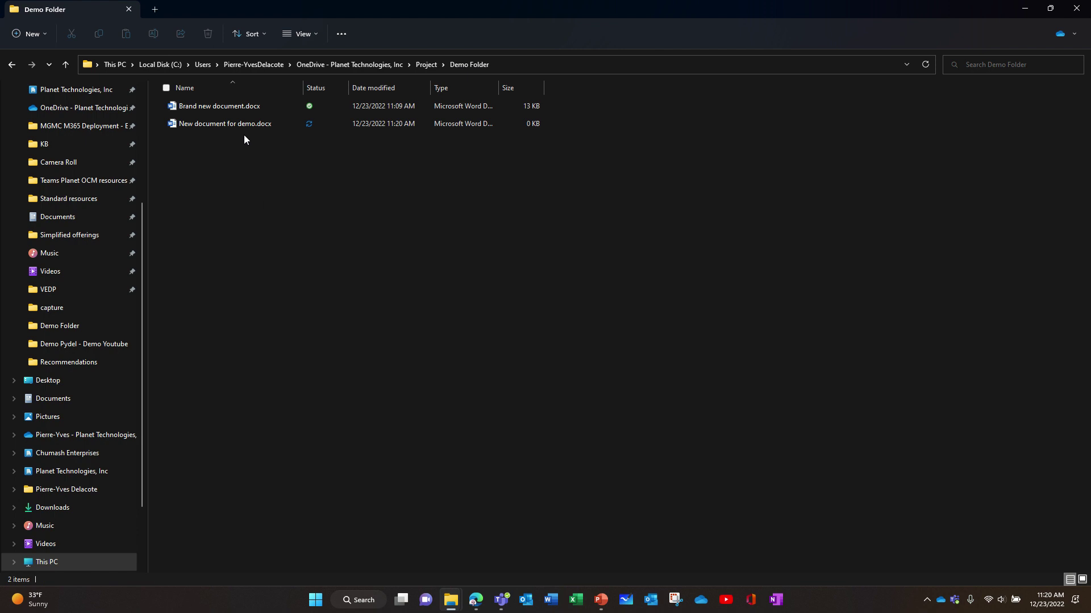
Open New document for demo.docx in desktop Word, enter a line of random letters and close the document.
click(247, 125)
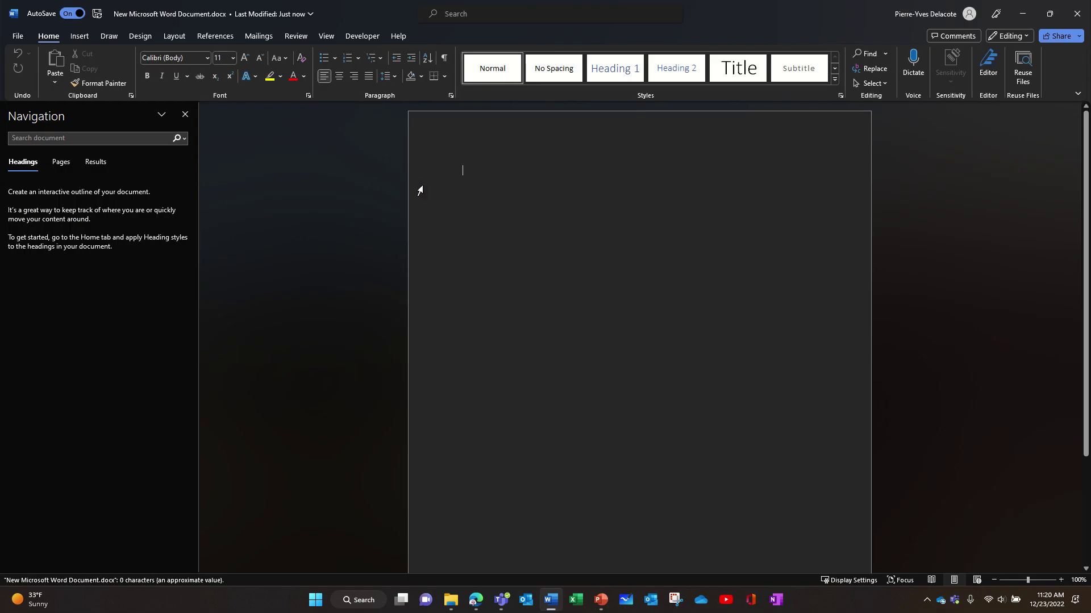
text(dgsssssssfgfdh)
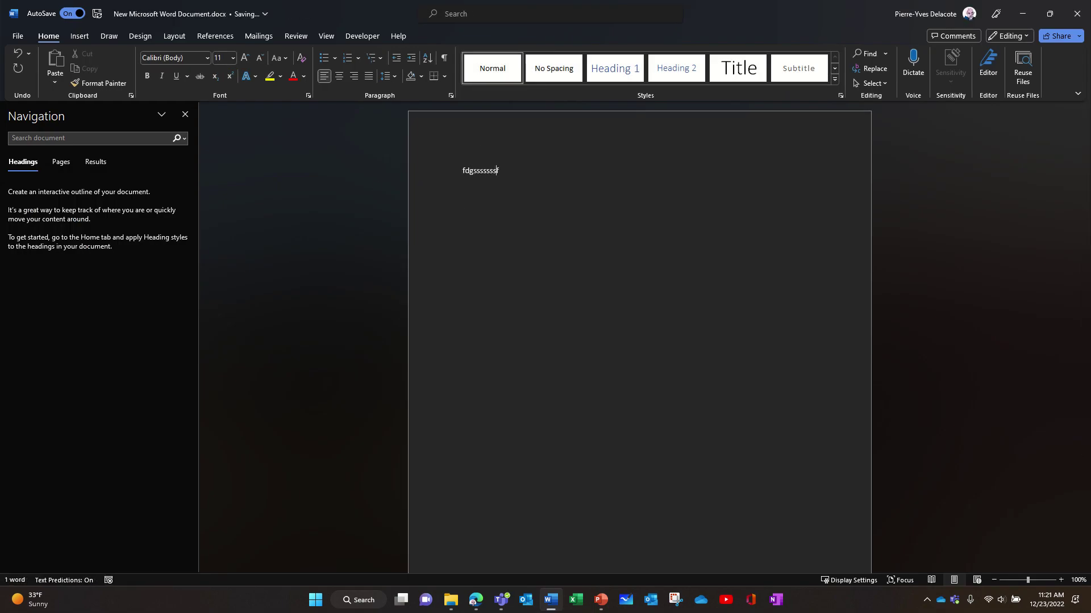
text(fdgfhfhgd)
click(1069, 15)
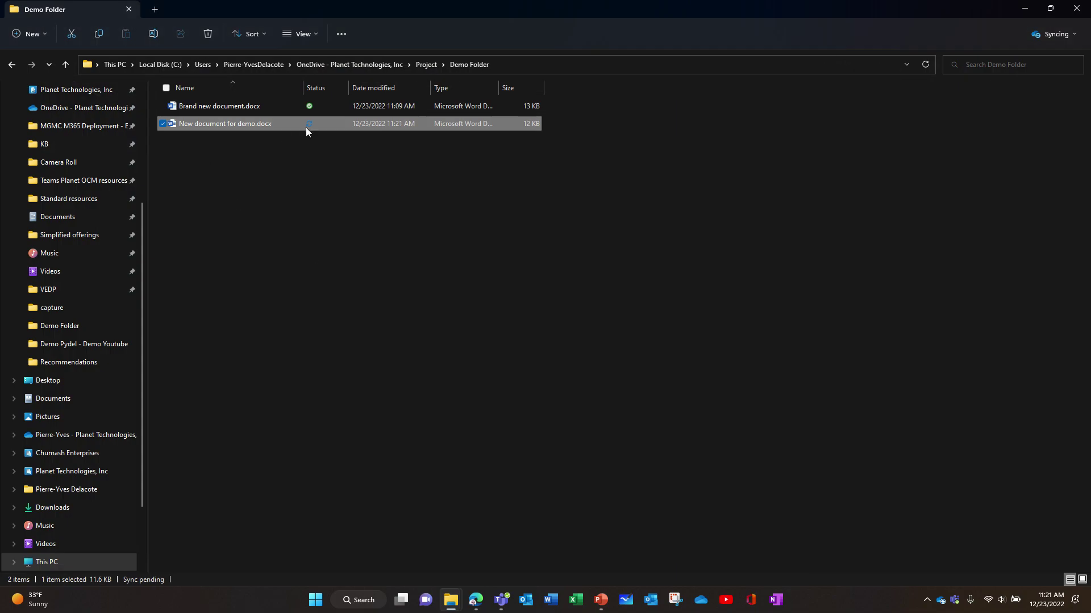
View New document for demo.docx online from File Explorer and open its Demo Folder location in OneDrive.
right_click(269, 122)
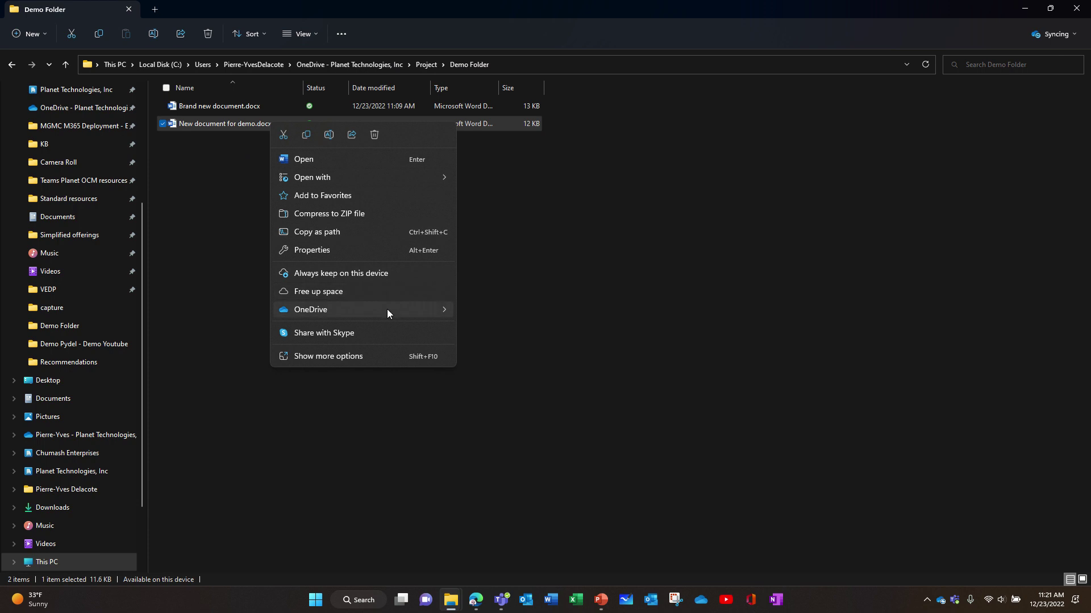
mouse_move(387, 309)
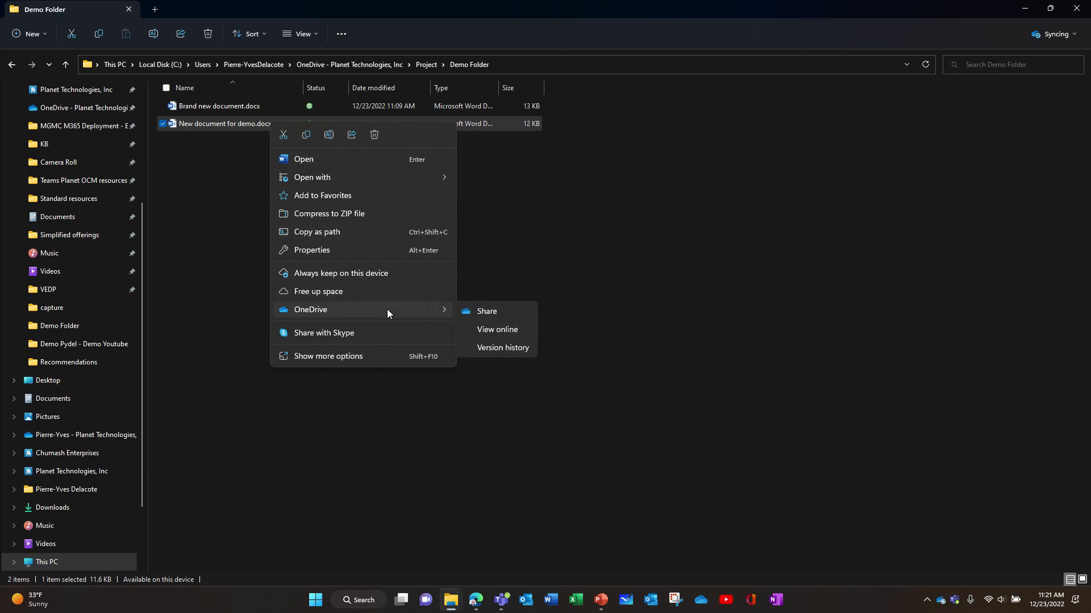
click(499, 331)
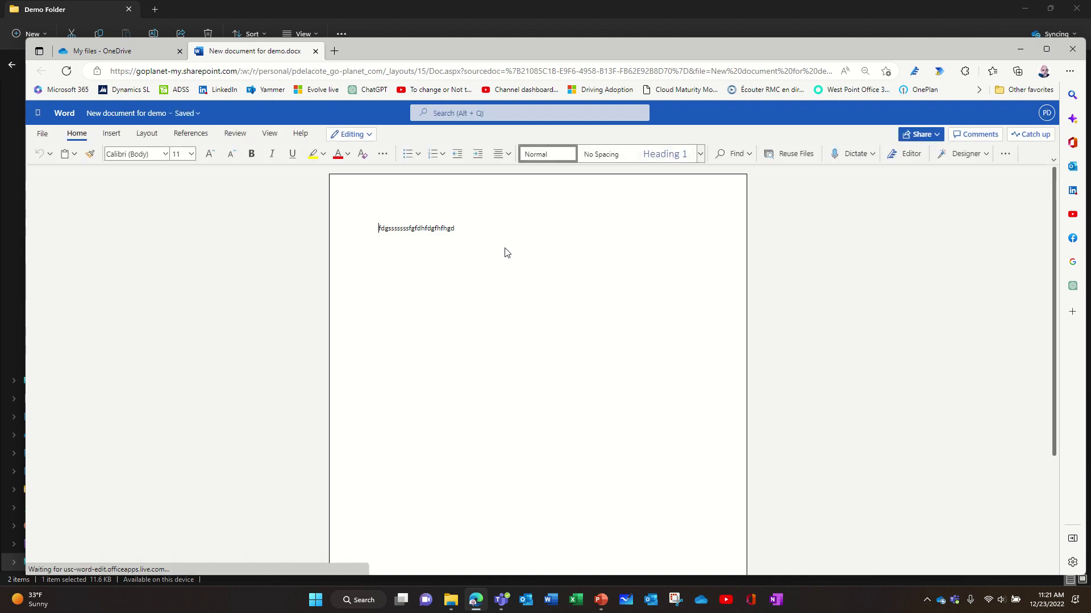
click(358, 134)
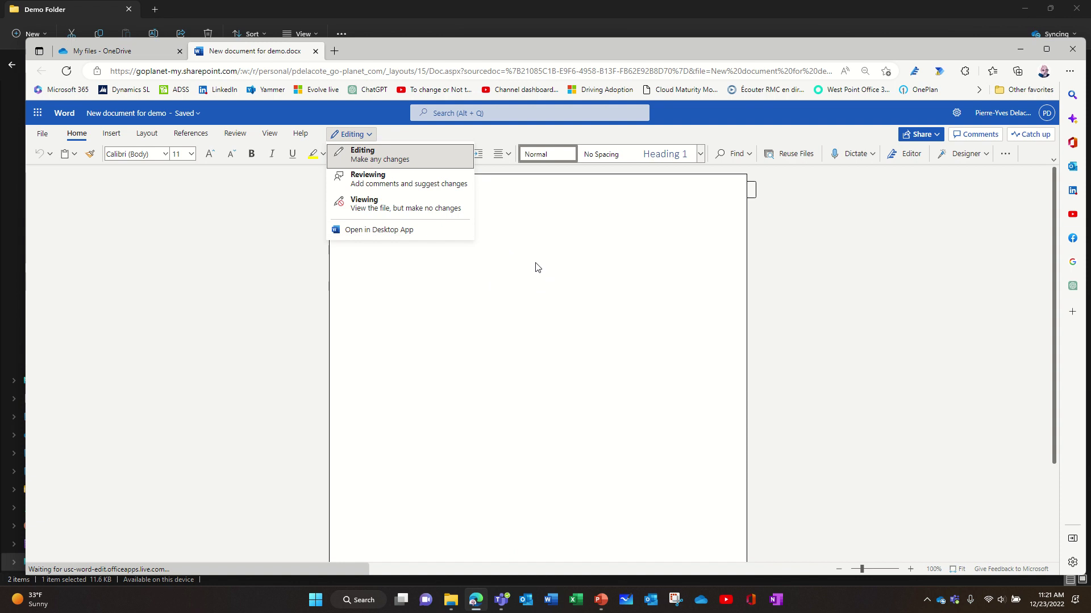
click(142, 115)
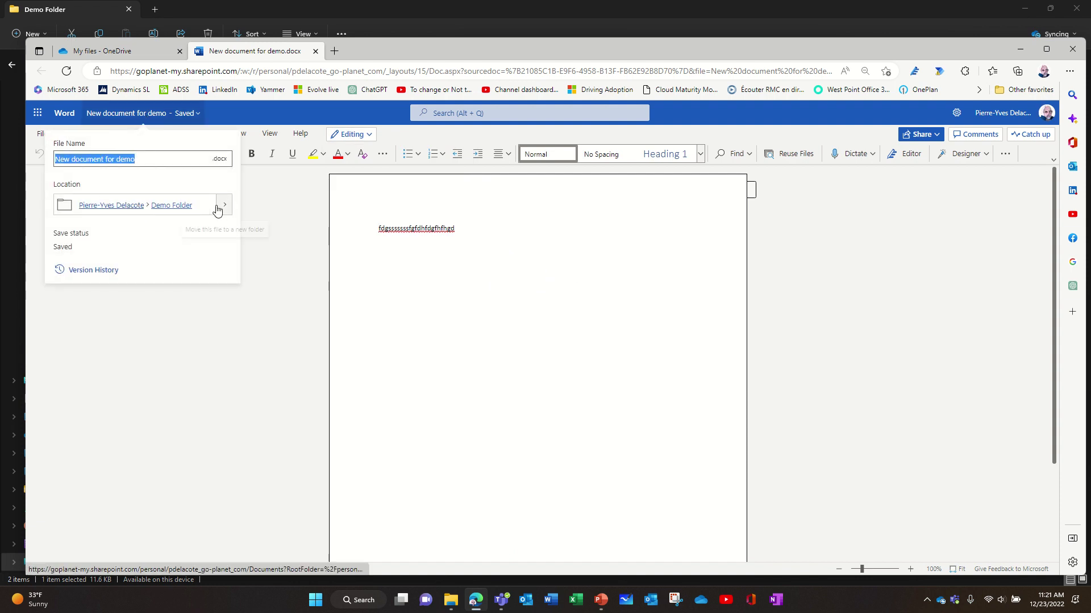
click(171, 205)
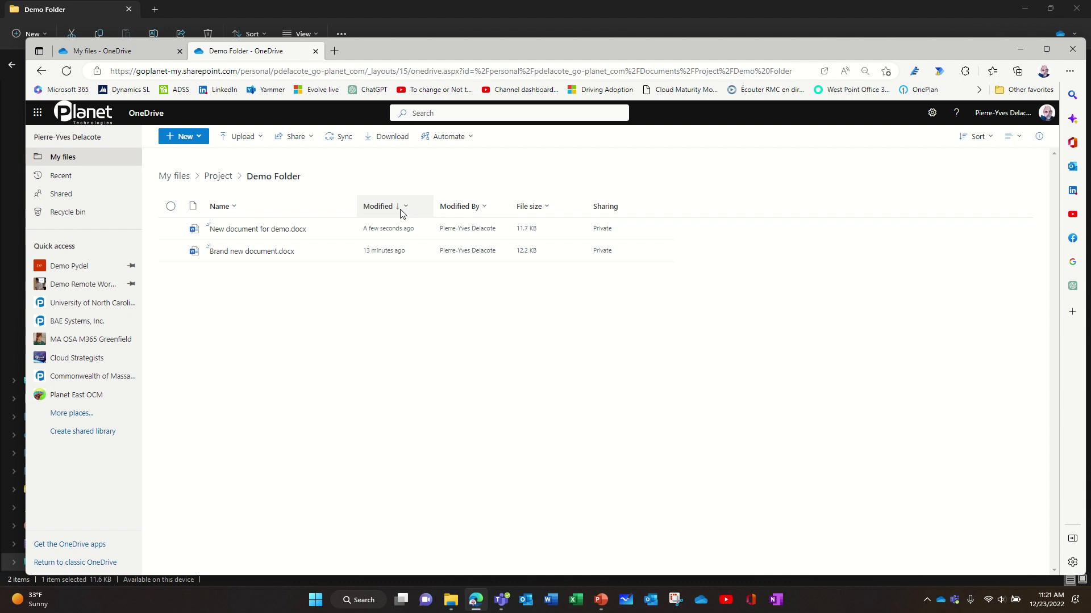
Sort the online Demo Folder's files by modified date, older to newer.
click(461, 208)
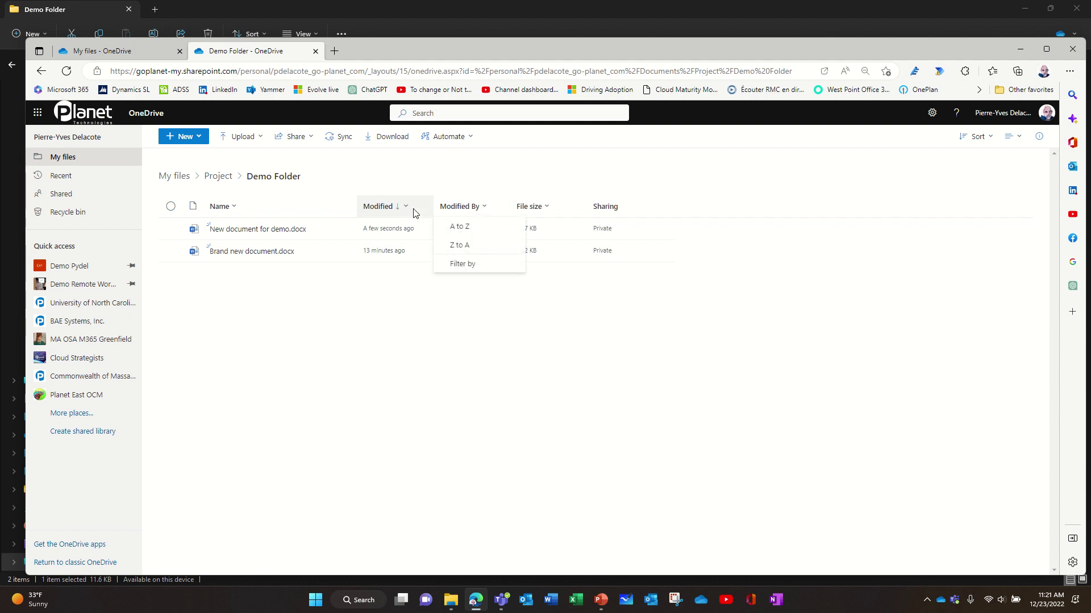
click(400, 212)
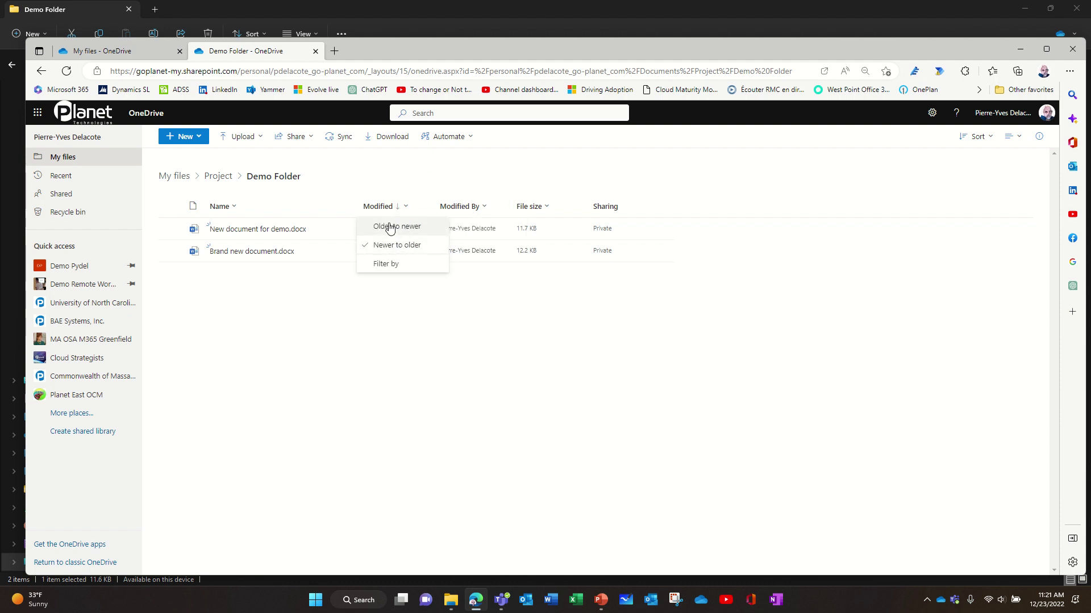
click(388, 226)
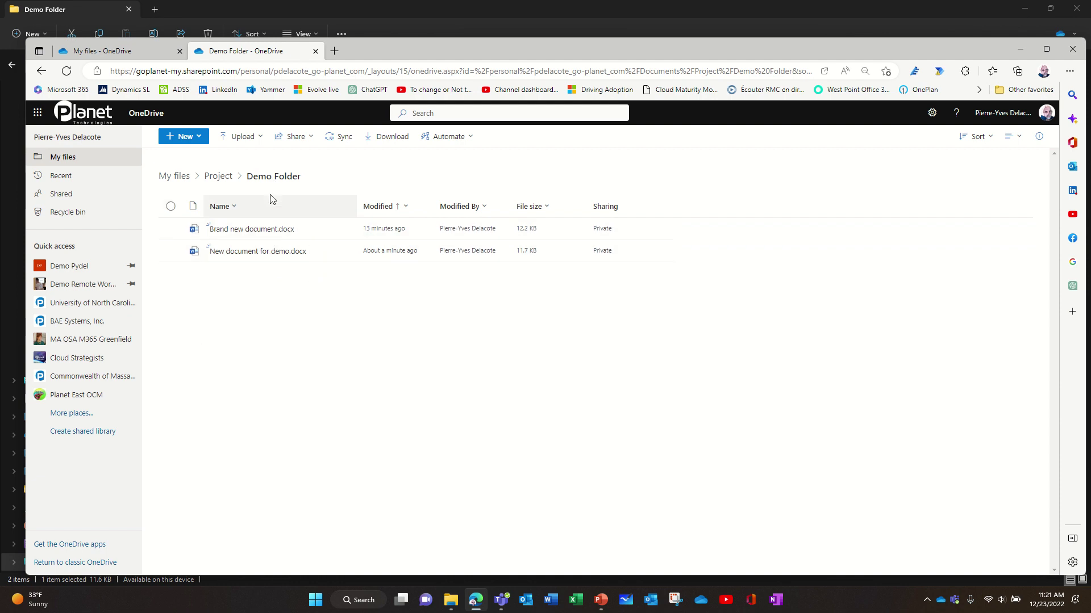
Go up from Demo Folder through the Project folder to My files in OneDrive online.
click(219, 177)
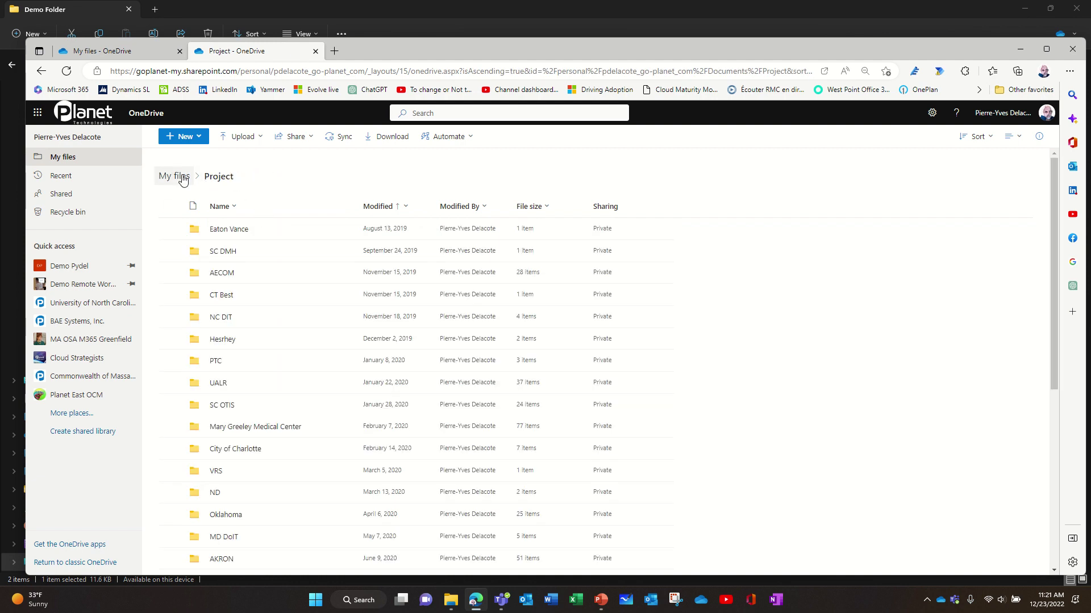
click(181, 177)
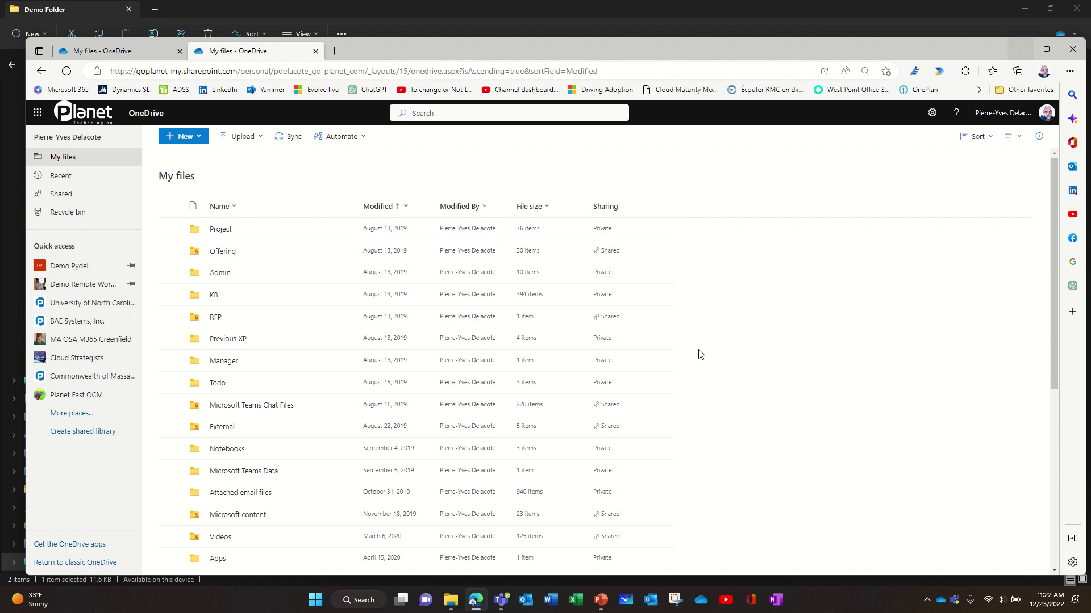
mouse_move(449, 593)
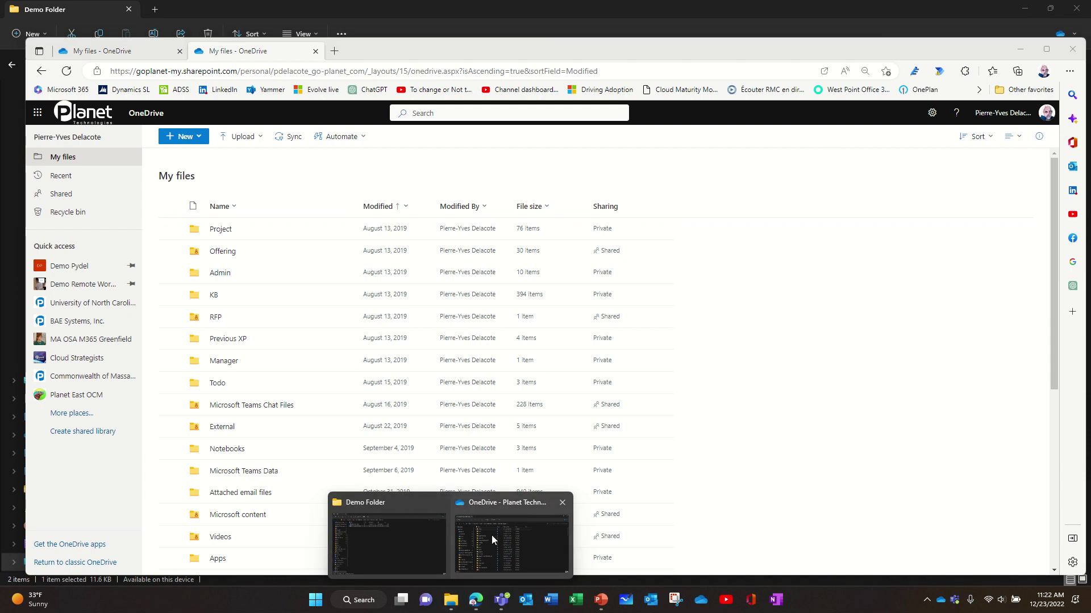
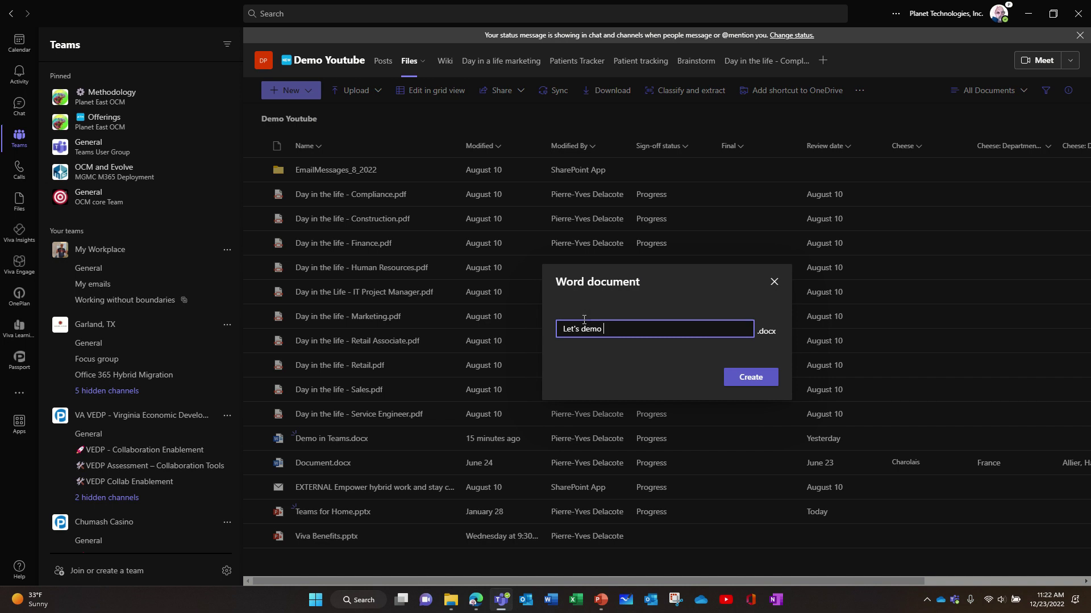
Create the Word document Let's demo again.docx in the Demo Youtube channel's files in Teams, enter random letters and close it.
text(again)
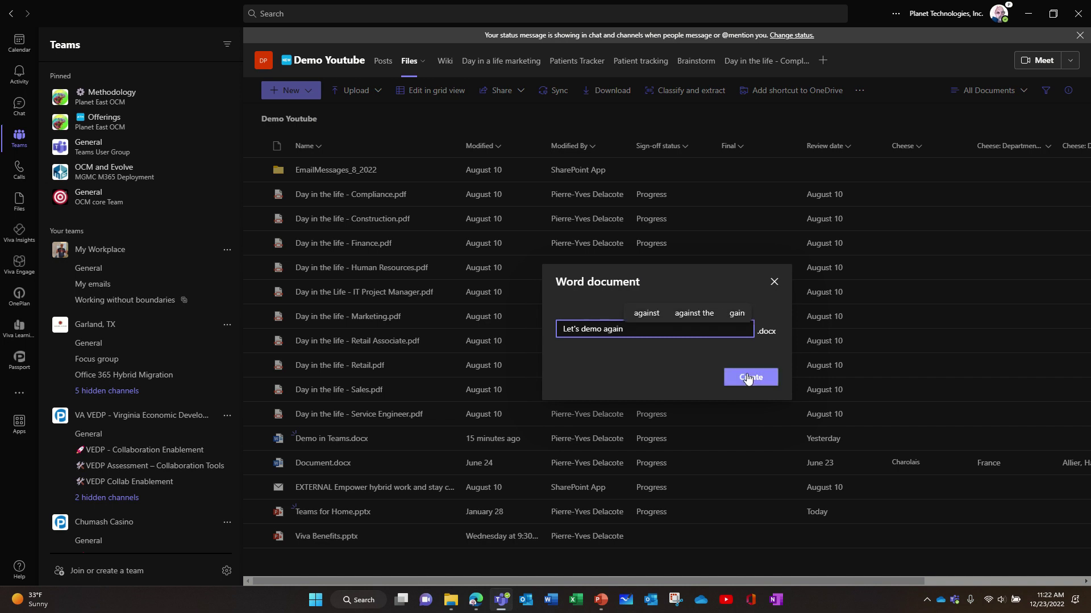
click(750, 377)
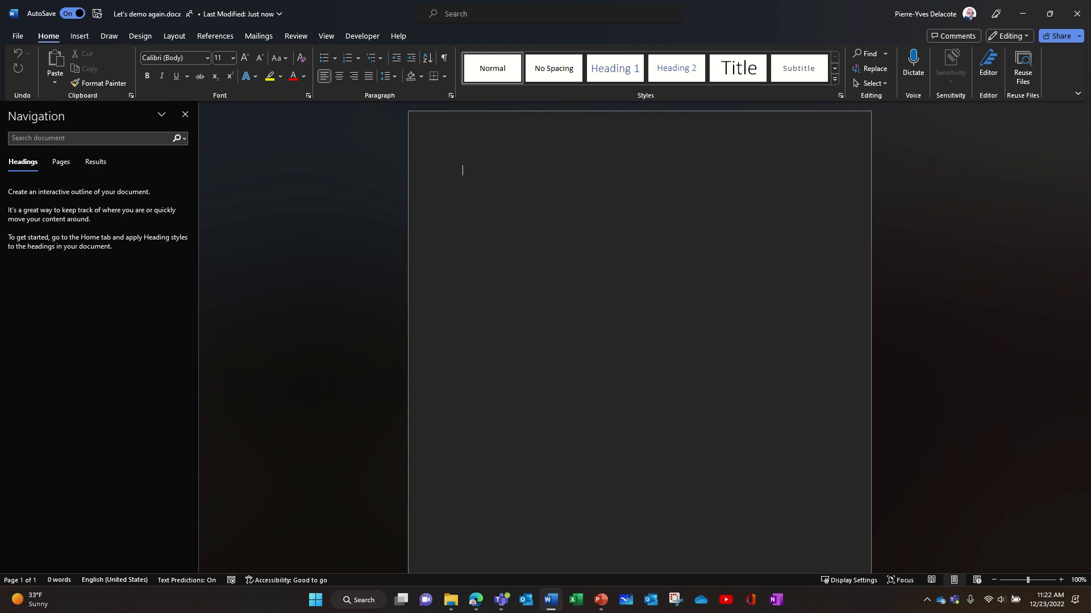
text(Dddsssd   dssdsdsdds)
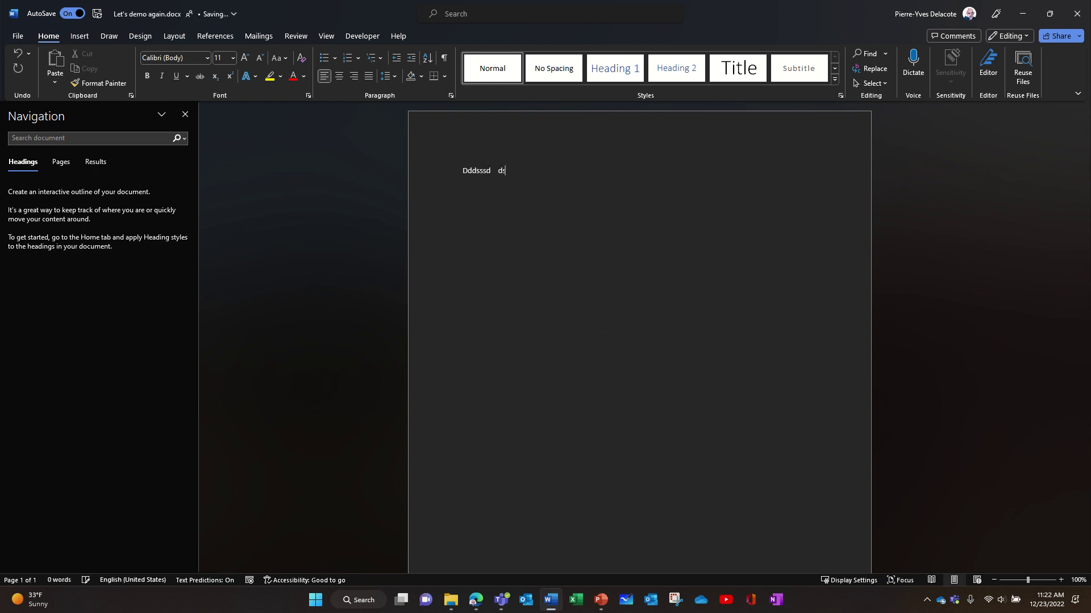
click(1076, 13)
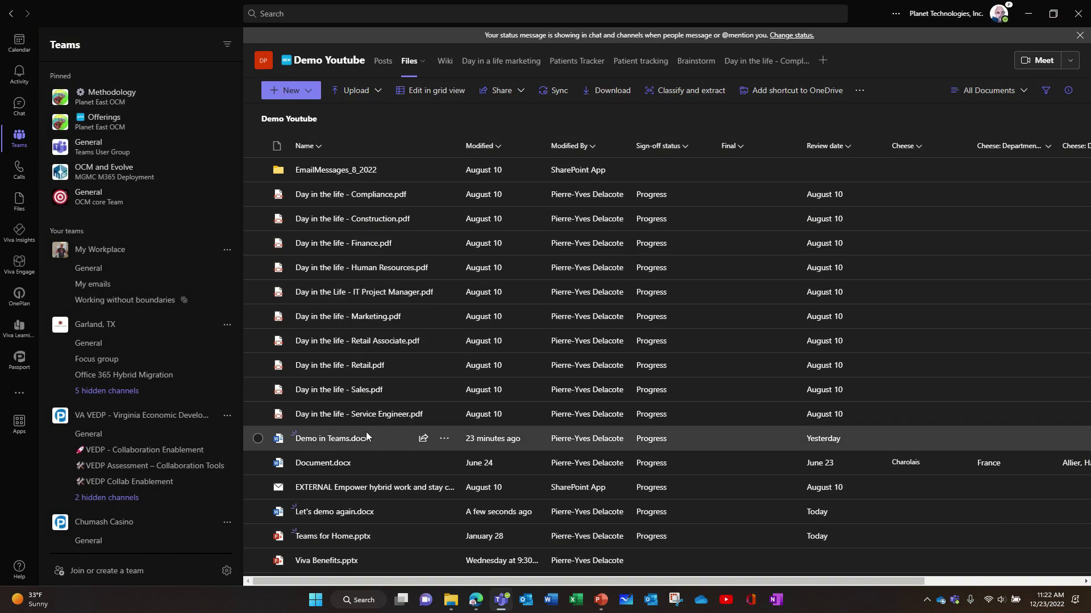
Open Demo in Teams.docx for editing inside Teams, view its content and close it.
click(445, 440)
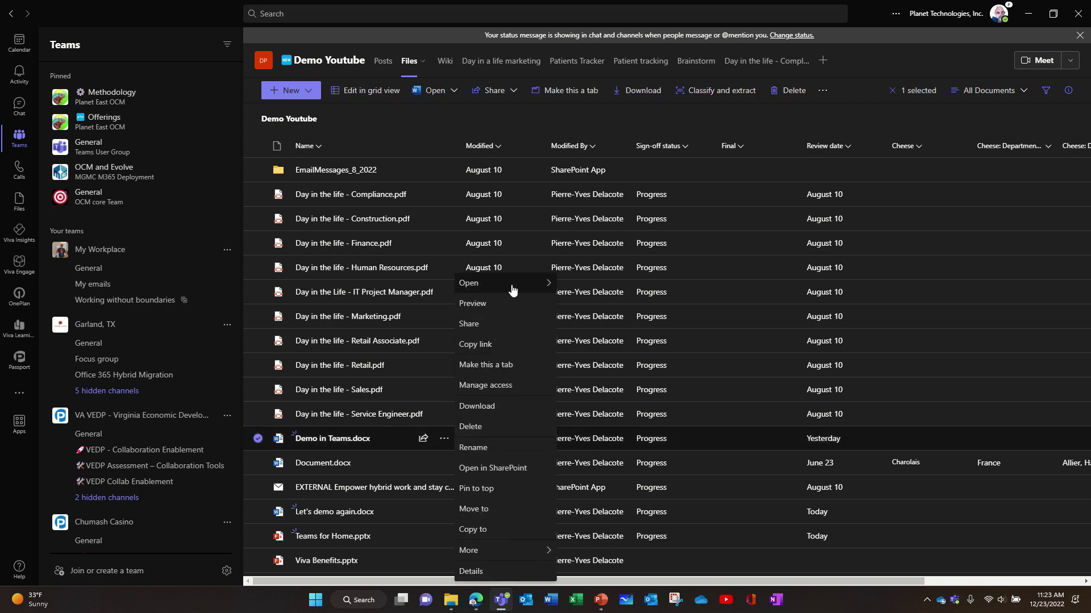
mouse_move(513, 290)
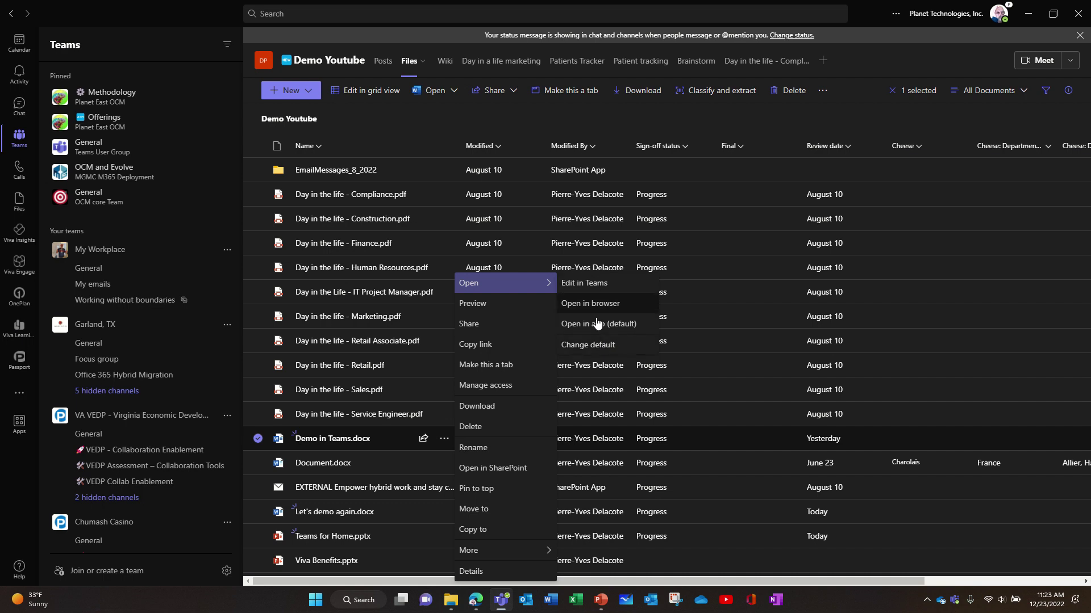
click(592, 289)
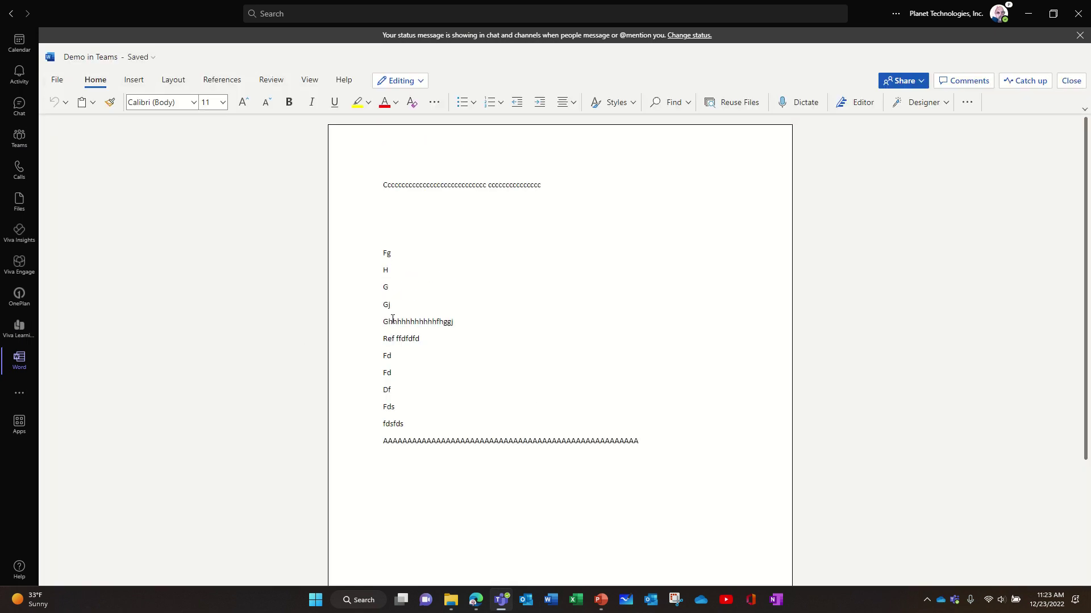
click(1070, 82)
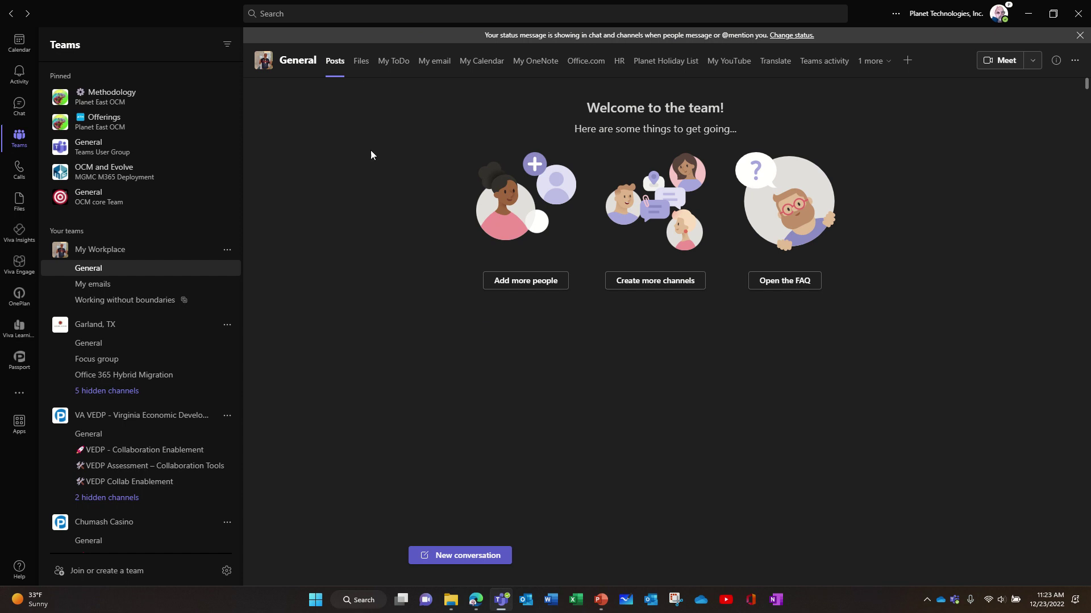
Return to the Demo Youtube channel's files in the Demo Pydel team and sort them by modified date, newest first.
click(361, 60)
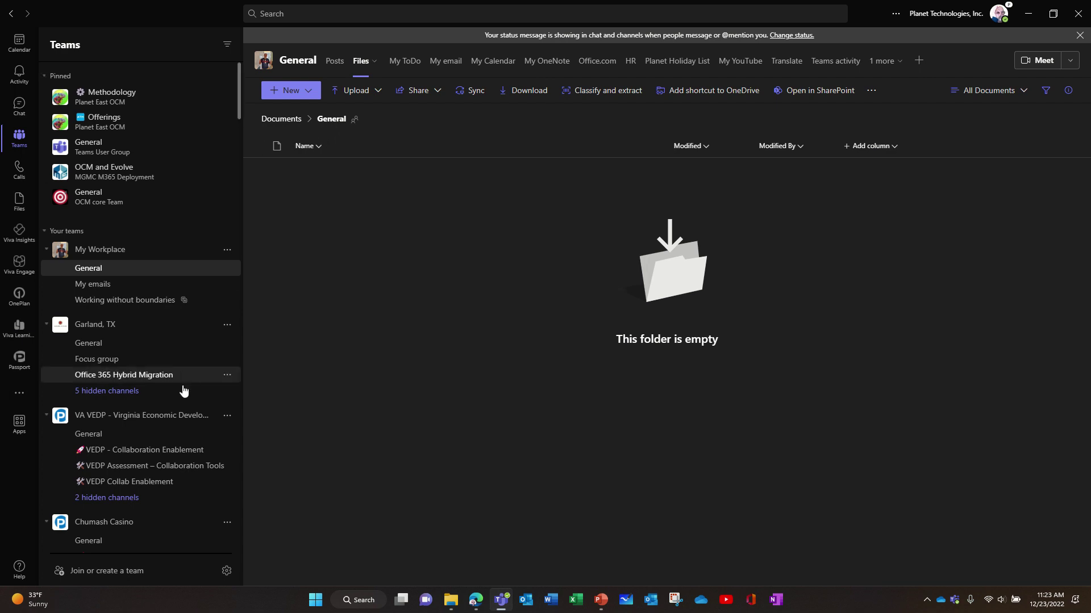
scroll(195, 397, down, 9)
scroll(193, 405, down, 15)
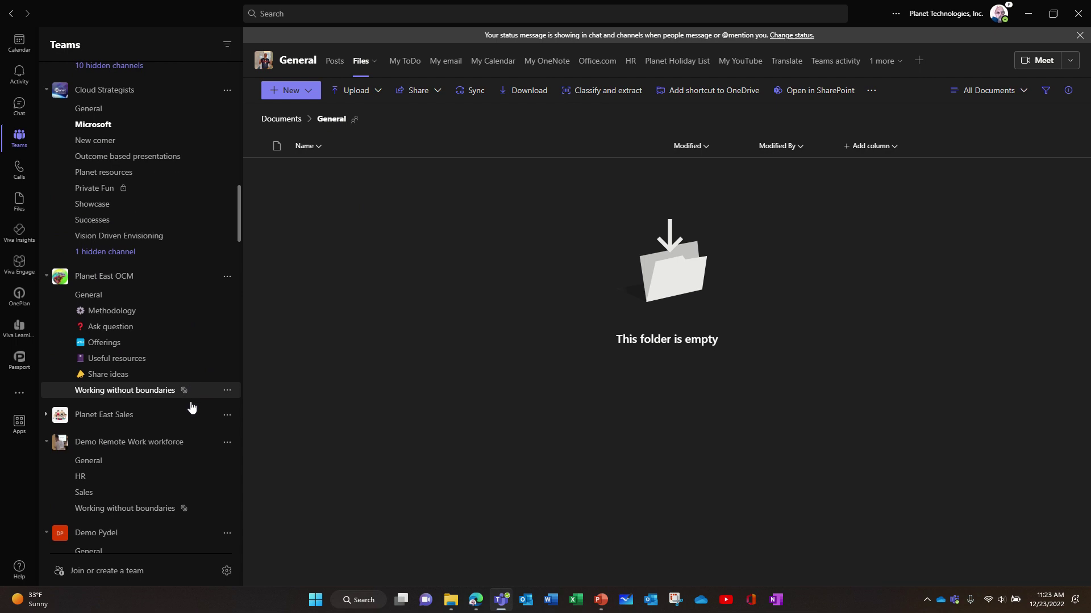
click(123, 391)
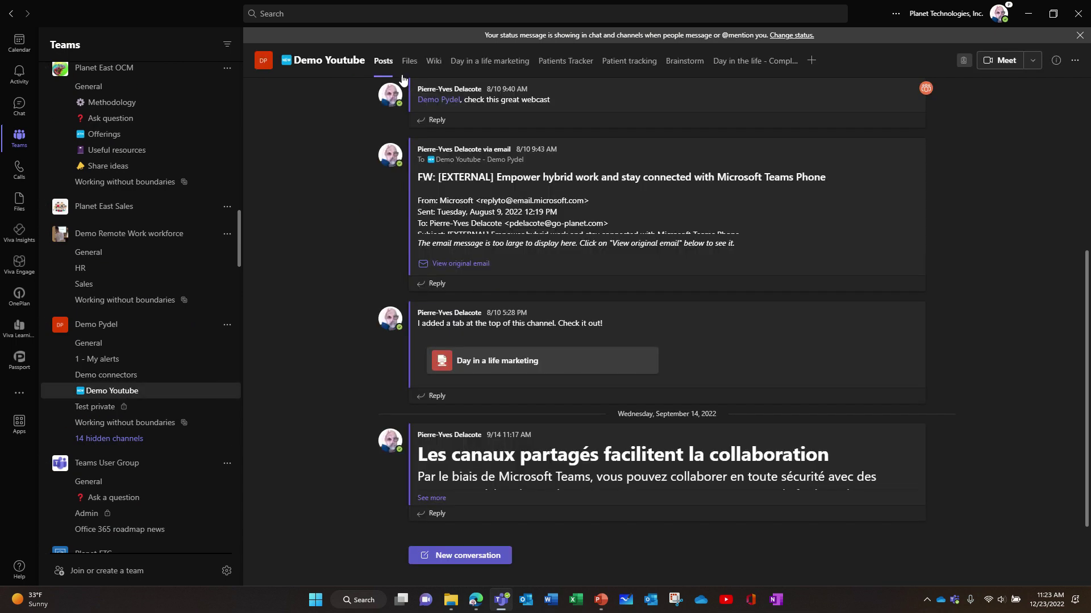
click(409, 61)
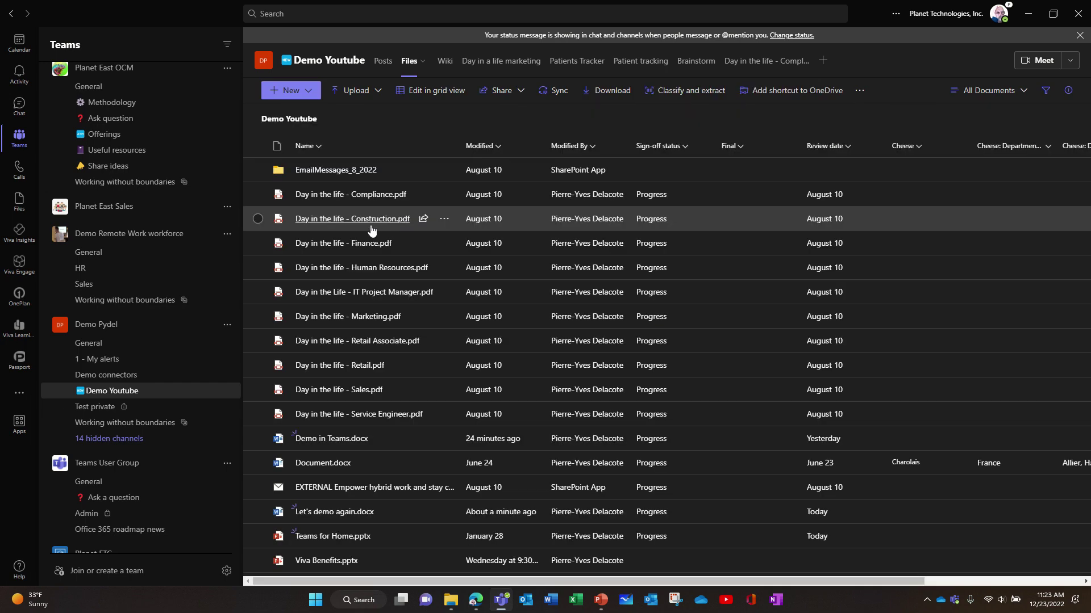
click(497, 147)
click(488, 189)
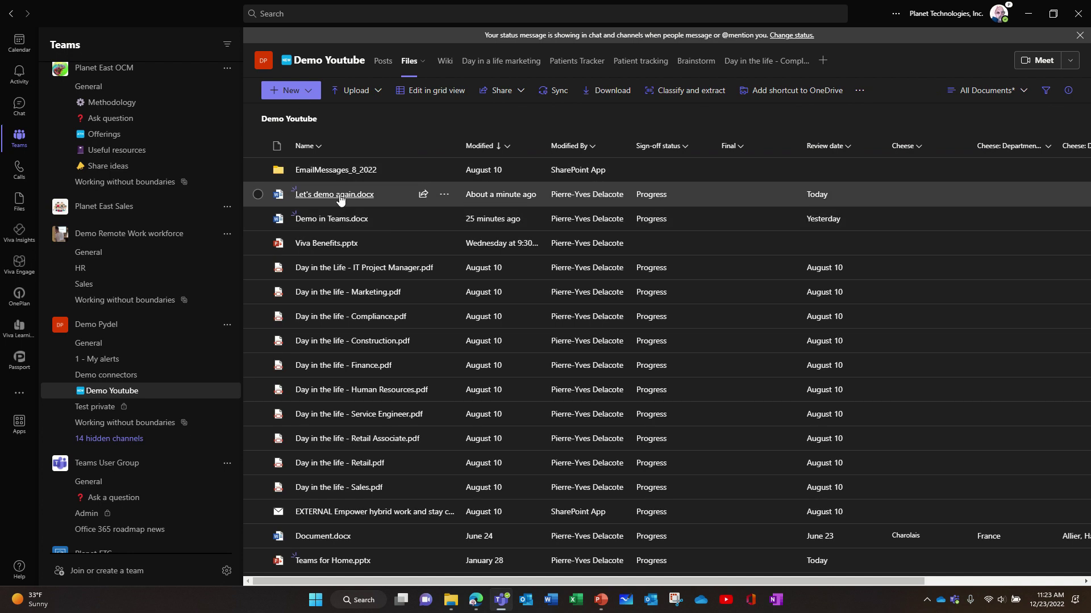
View the Demo Youtube channel's posts in Teams and return to its files.
click(379, 59)
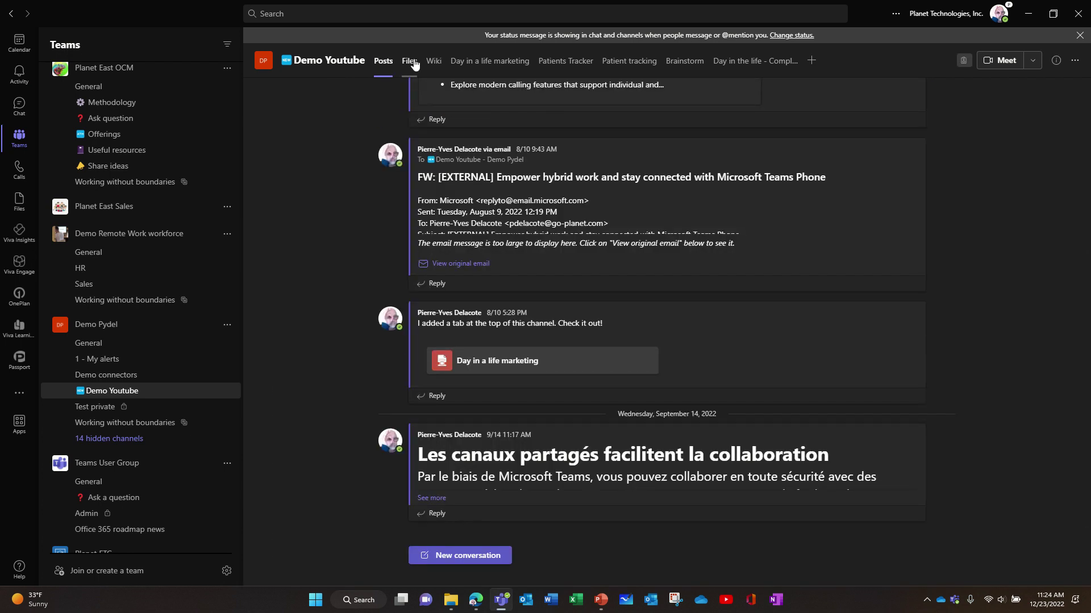
click(417, 61)
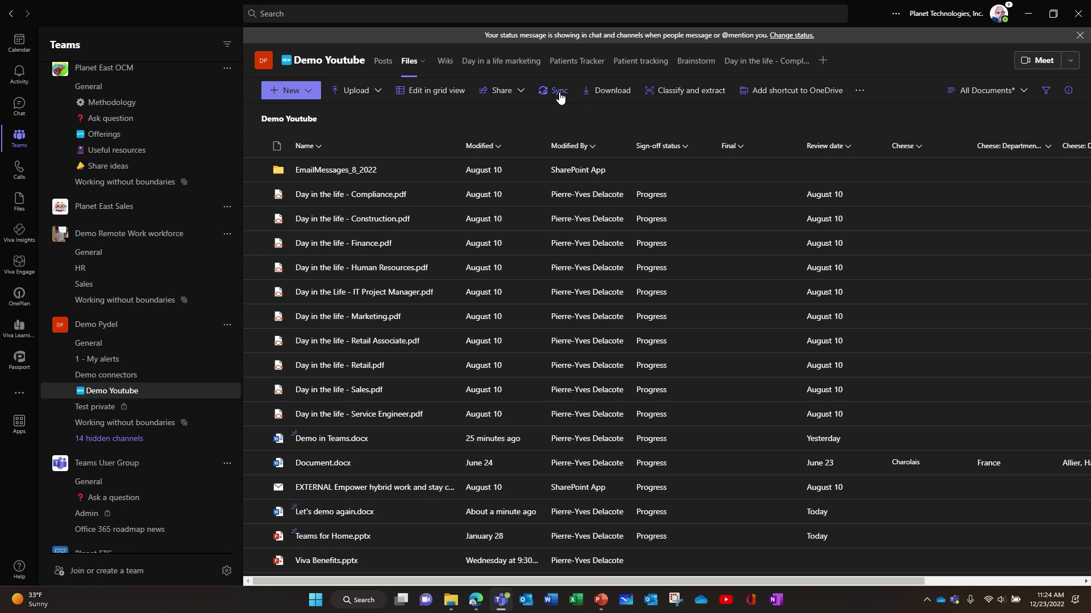
Switch to File Explorer and open the synced Demo Pydel - Demo Youtube folder under Planet Technologies, Inc.
click(451, 600)
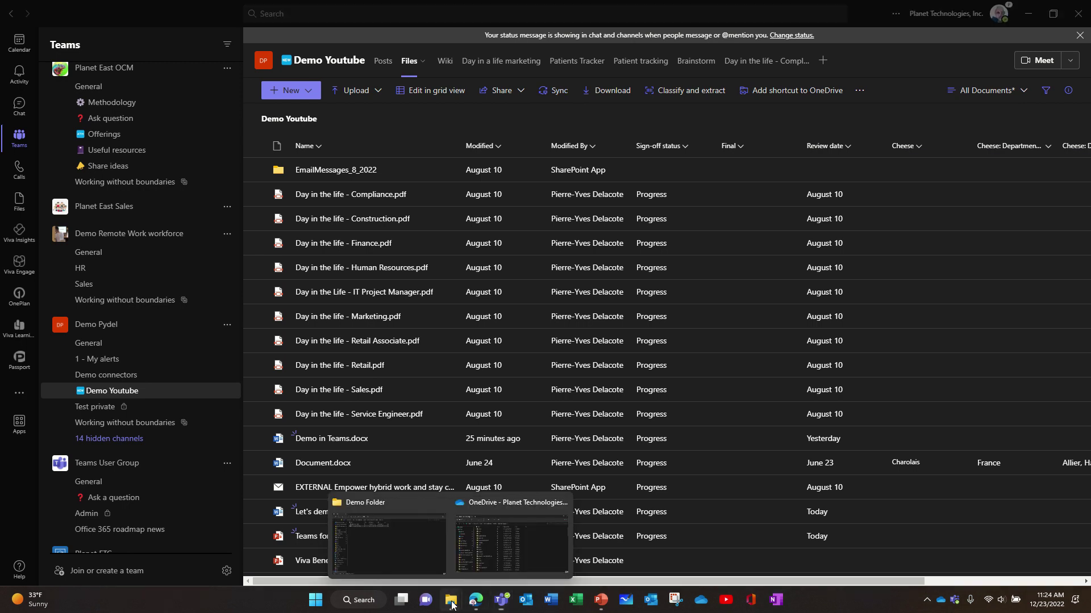
click(424, 531)
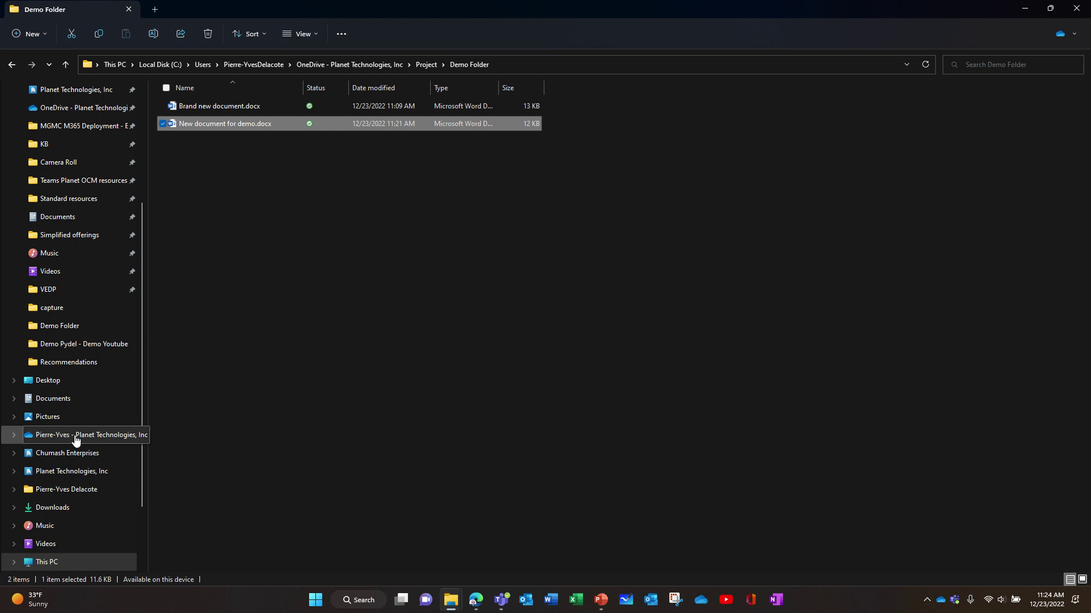
scroll(89, 185, up, 1)
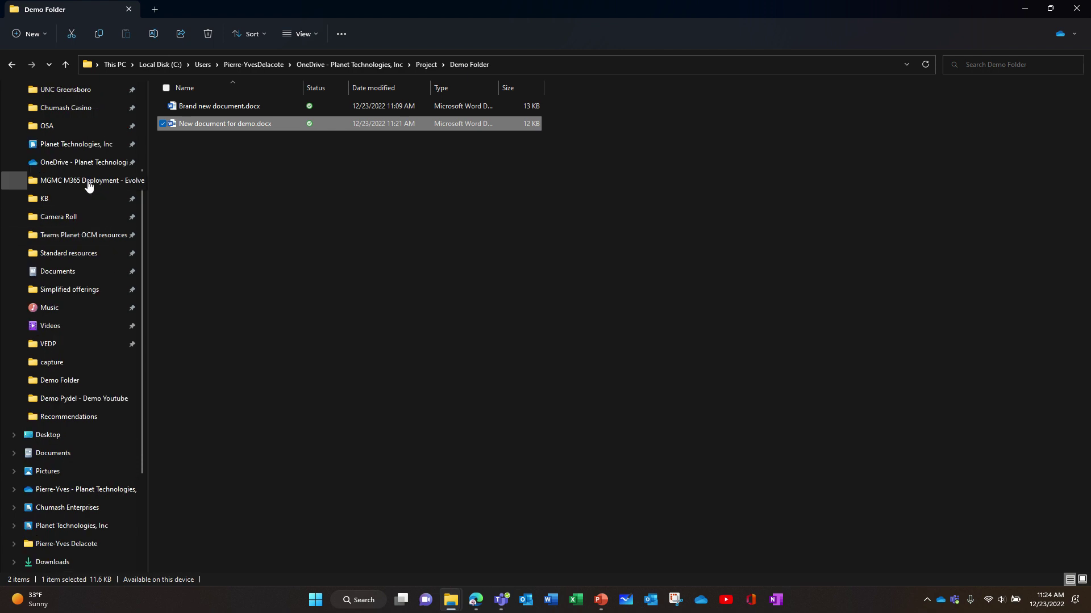
click(64, 145)
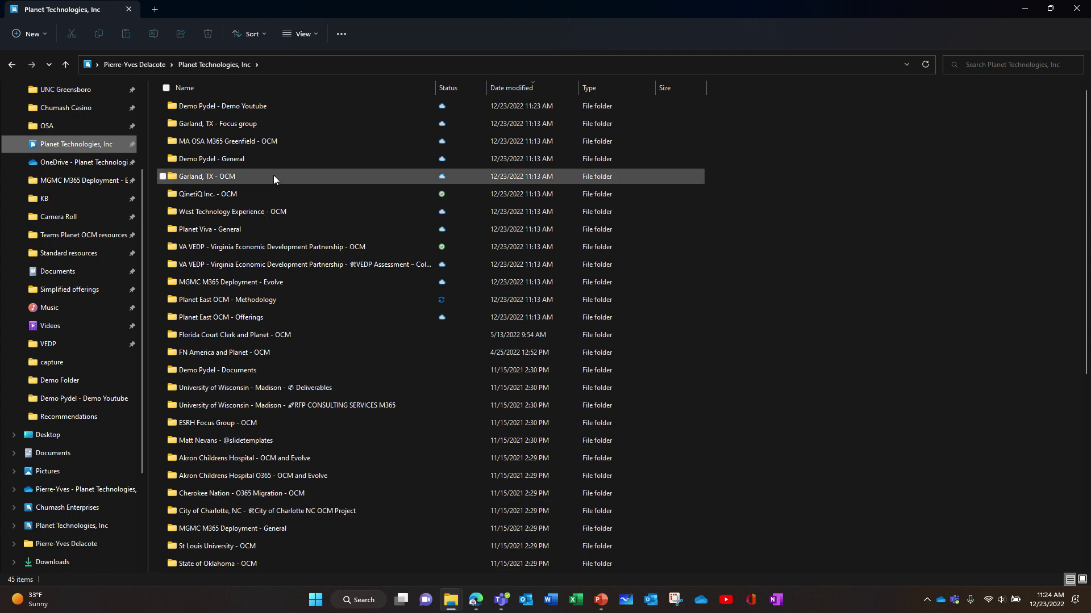
mouse_move(253, 108)
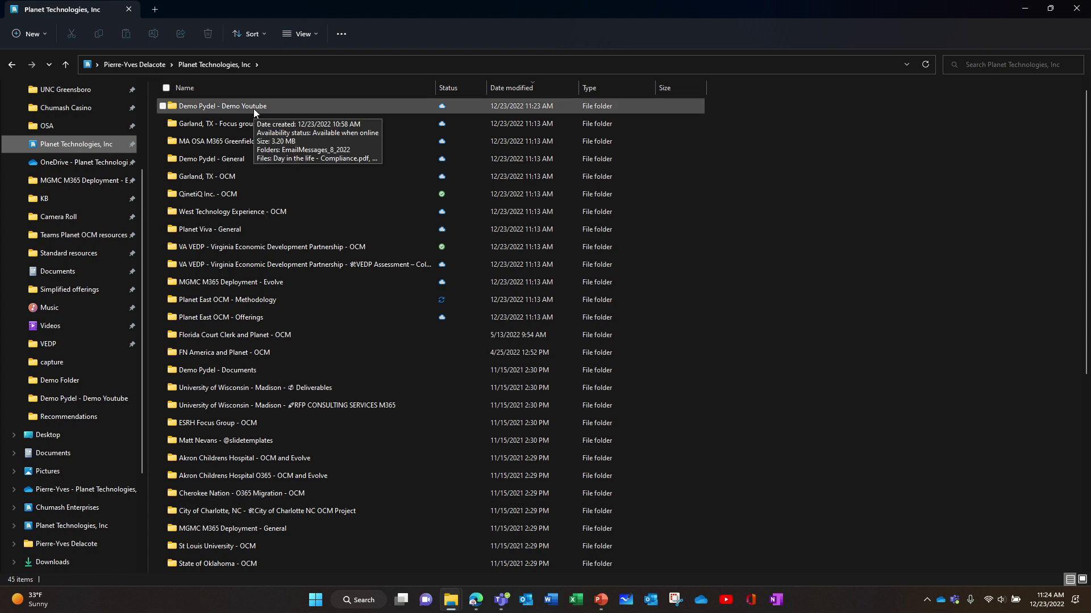
click(213, 109)
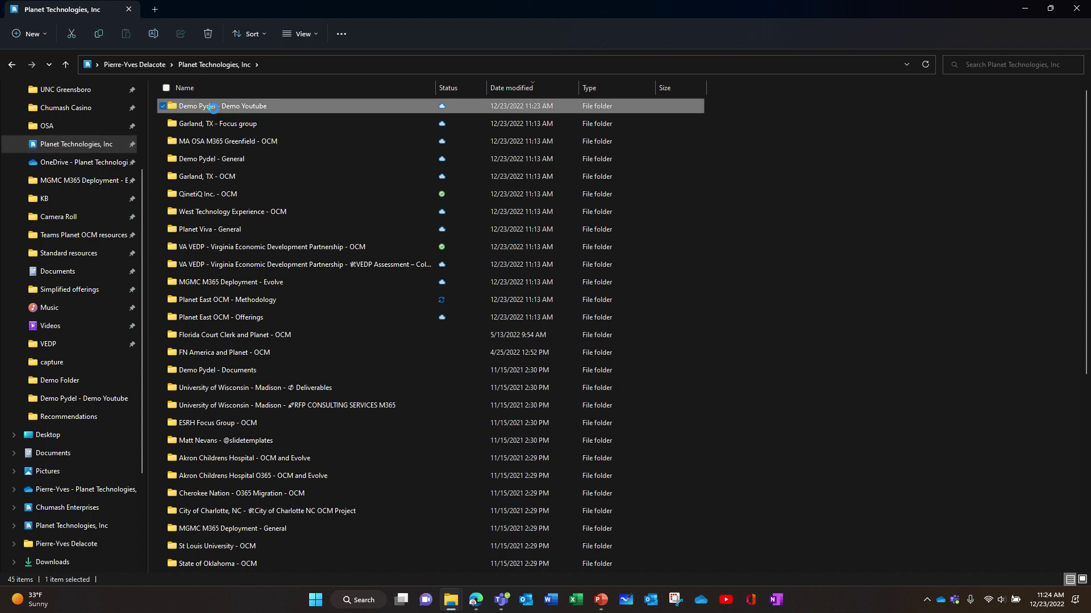
double_click(214, 107)
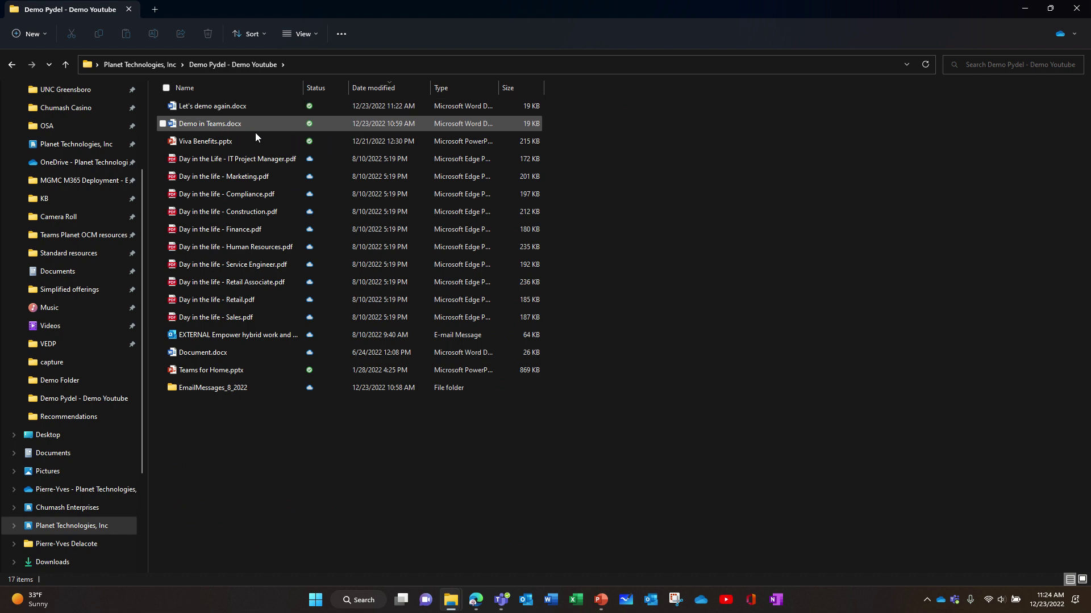
Open Let's demo again.docx in desktop Word, add a line of random letters and a row of capital A's, and close it.
click(223, 107)
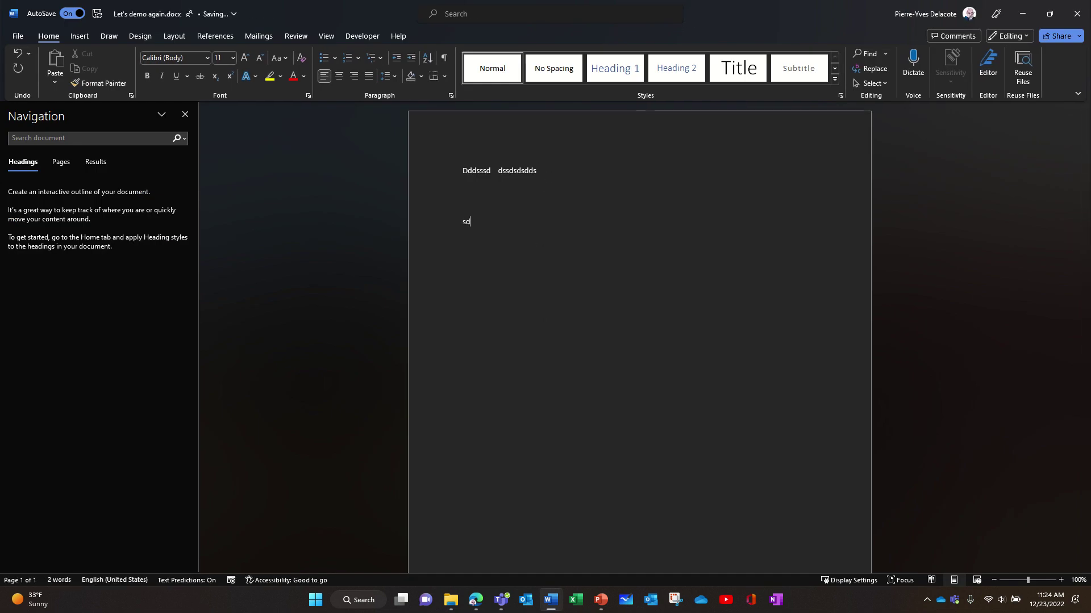
text(fdsf f fd sf)
key(Return)
text(AAAAAAAAAAAAAAAAAAAAAAAAAAA)
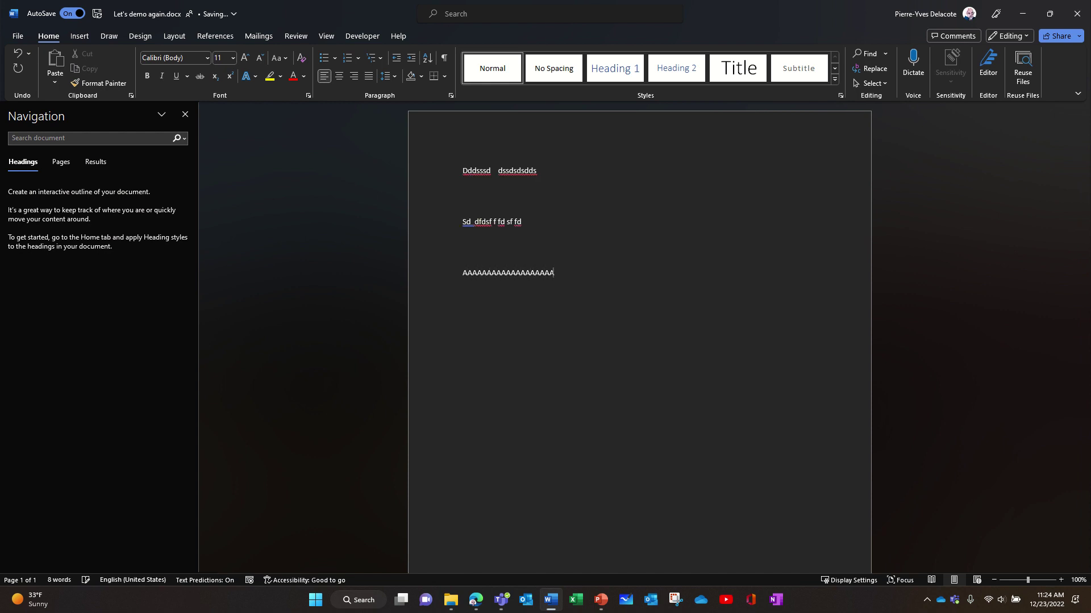
click(1074, 17)
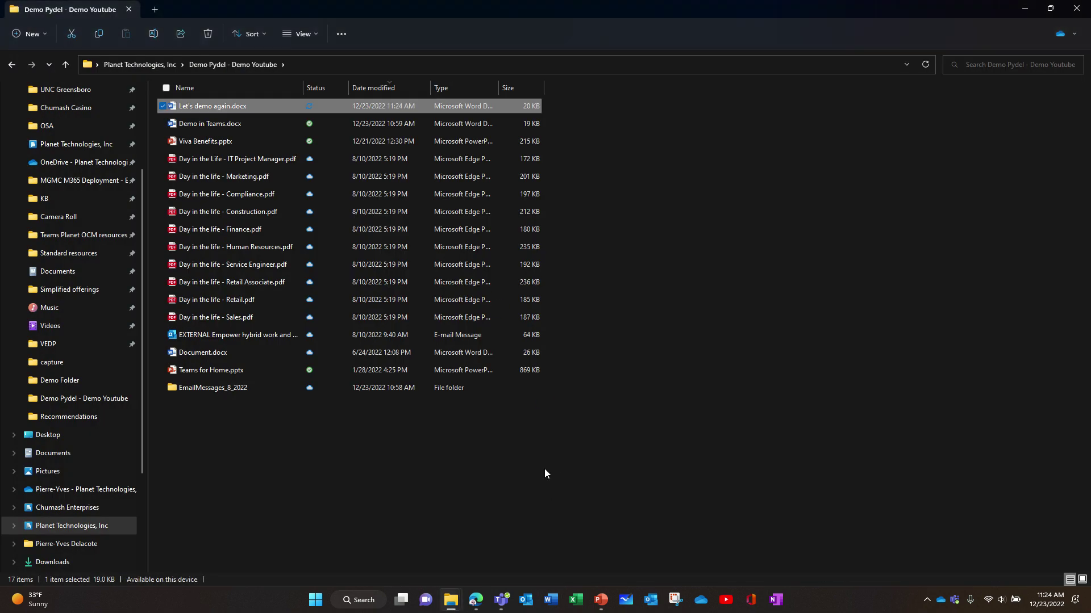
Switch to Teams, open Demo in Teams.docx for editing inside Teams and dismiss the status message banner.
mouse_move(481, 594)
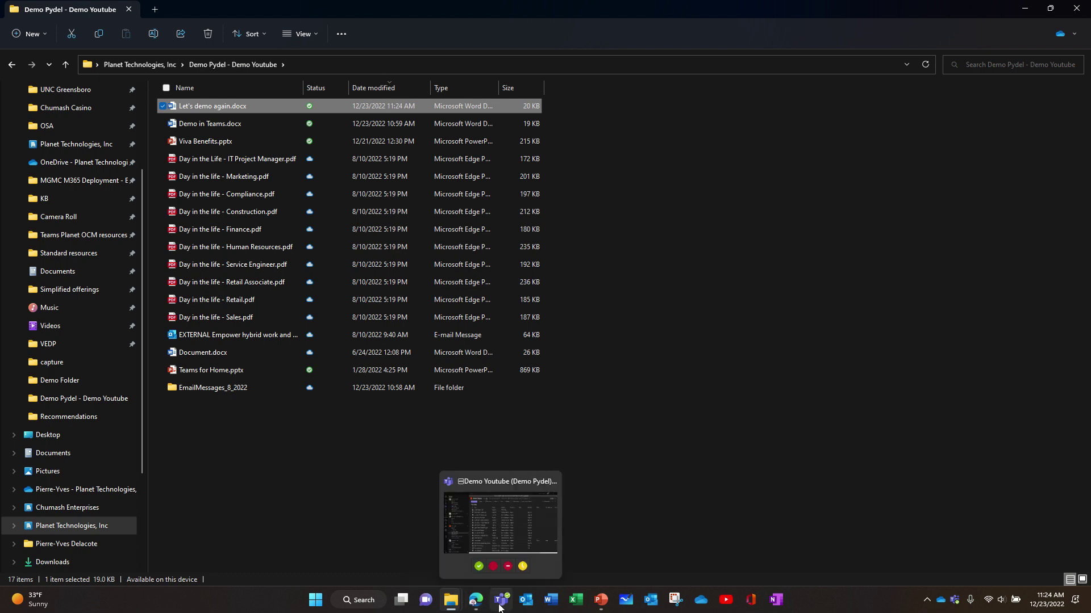
click(495, 543)
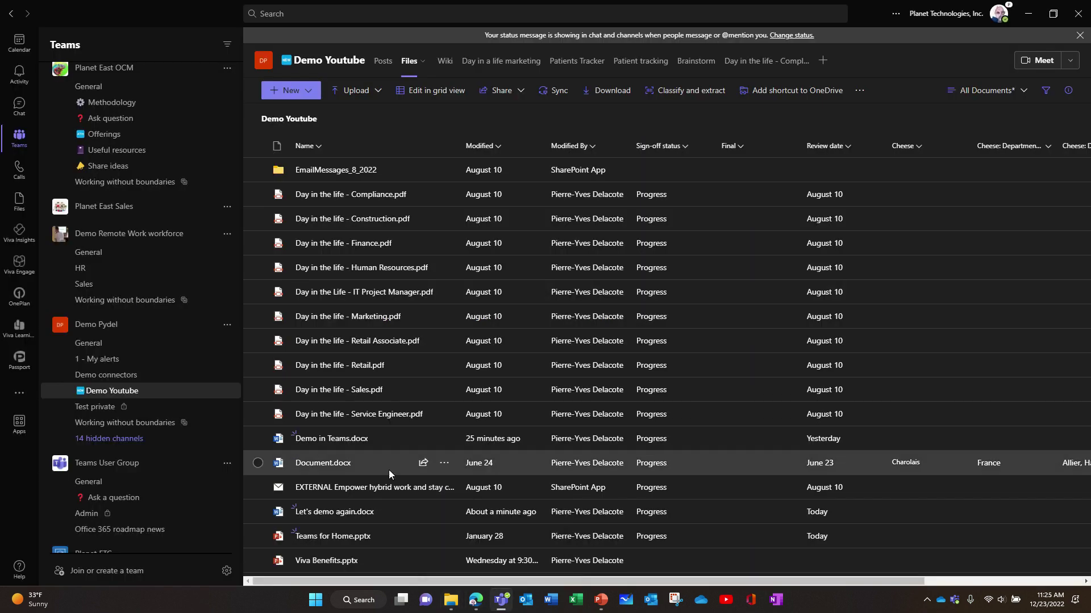
click(444, 438)
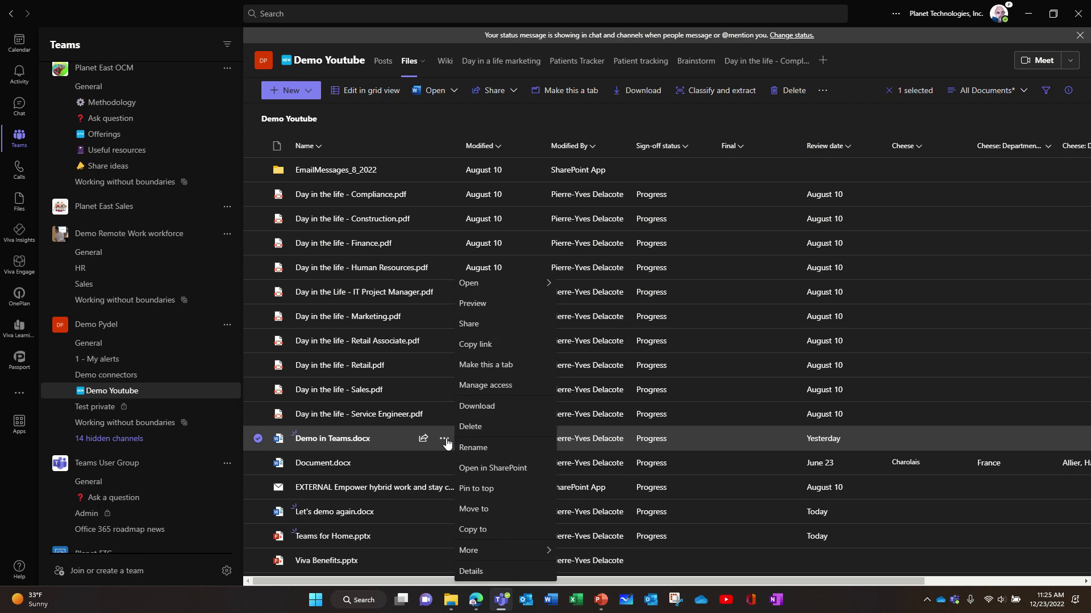
mouse_move(520, 293)
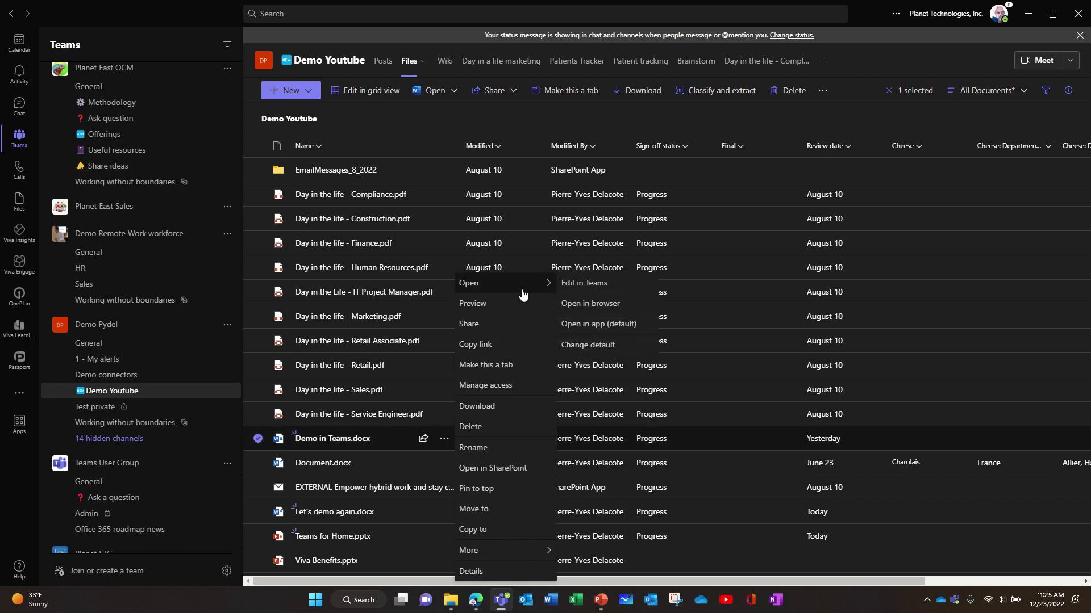
click(591, 284)
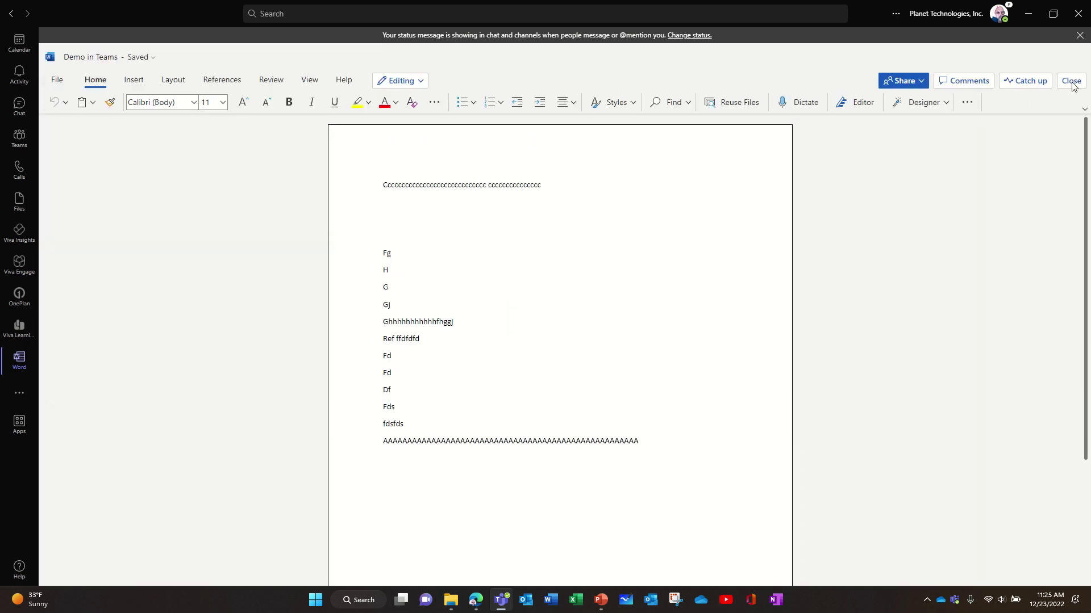
click(1079, 37)
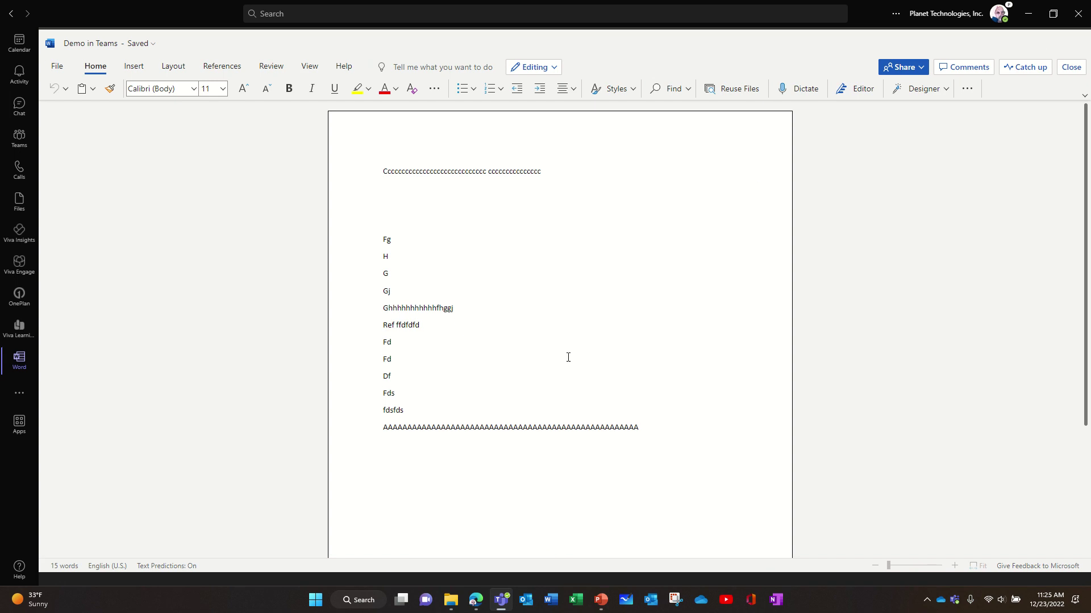
Switch to the Demo Youtube File Explorer window, view the synced folders in Planet Technologies, Inc and reopen Demo Pydel - Demo Youtube.
mouse_move(452, 602)
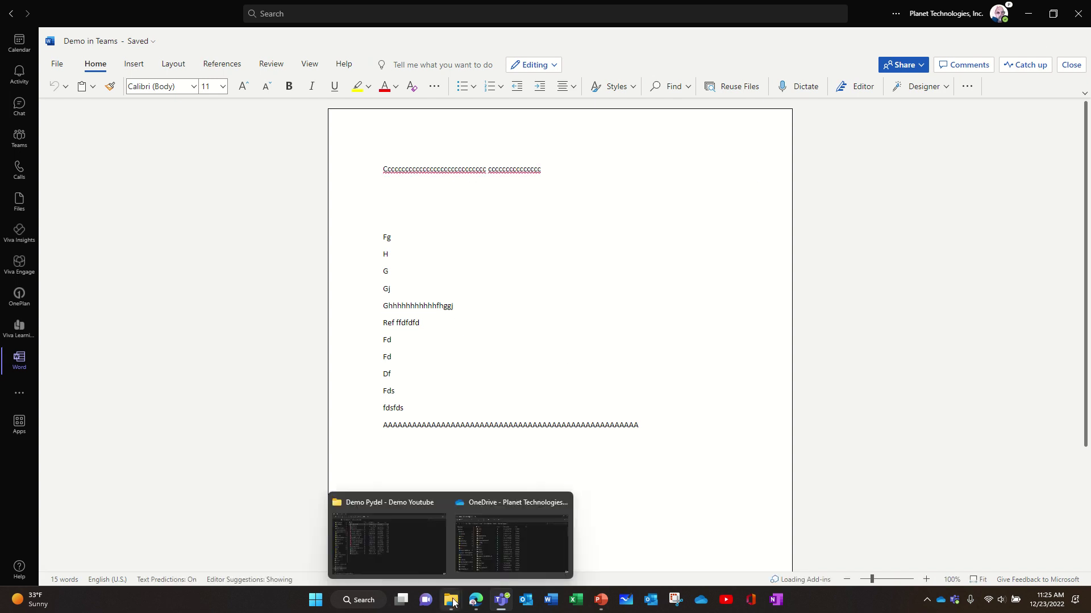
click(498, 543)
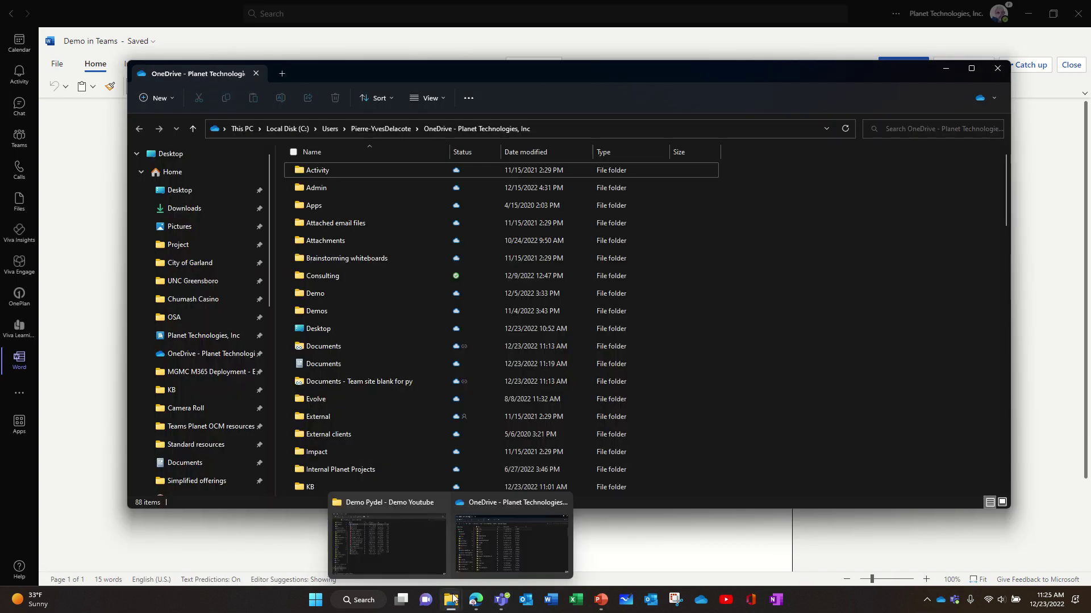
click(413, 543)
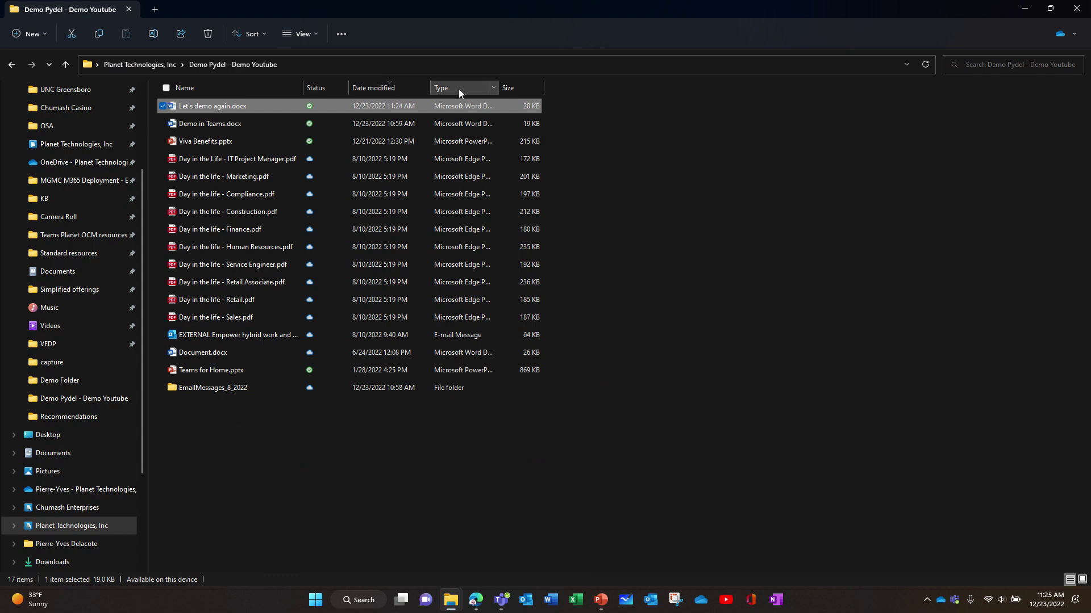
click(325, 87)
click(373, 87)
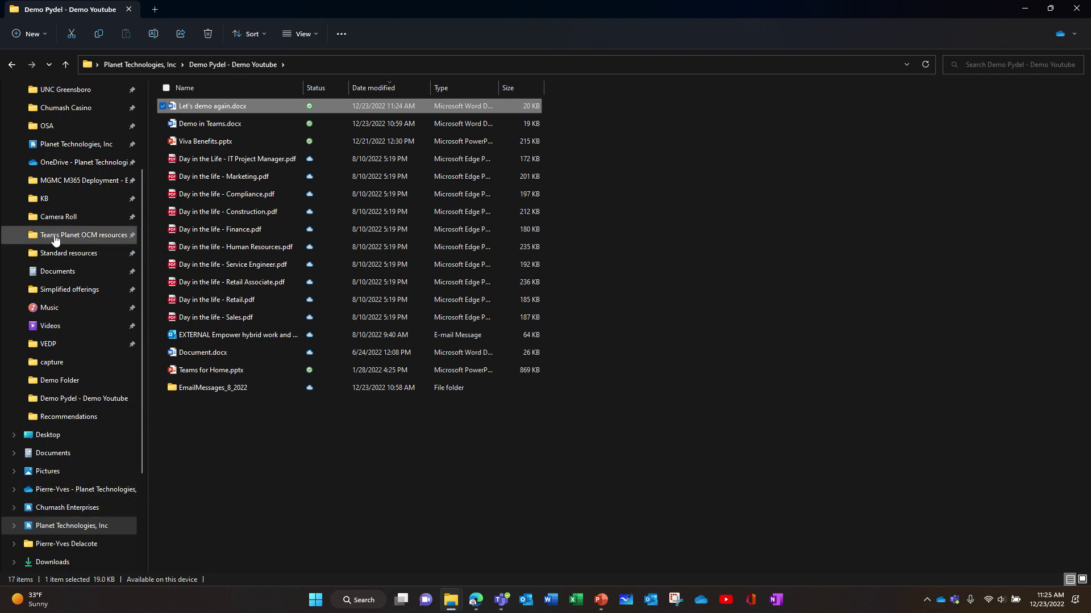
click(55, 240)
click(80, 524)
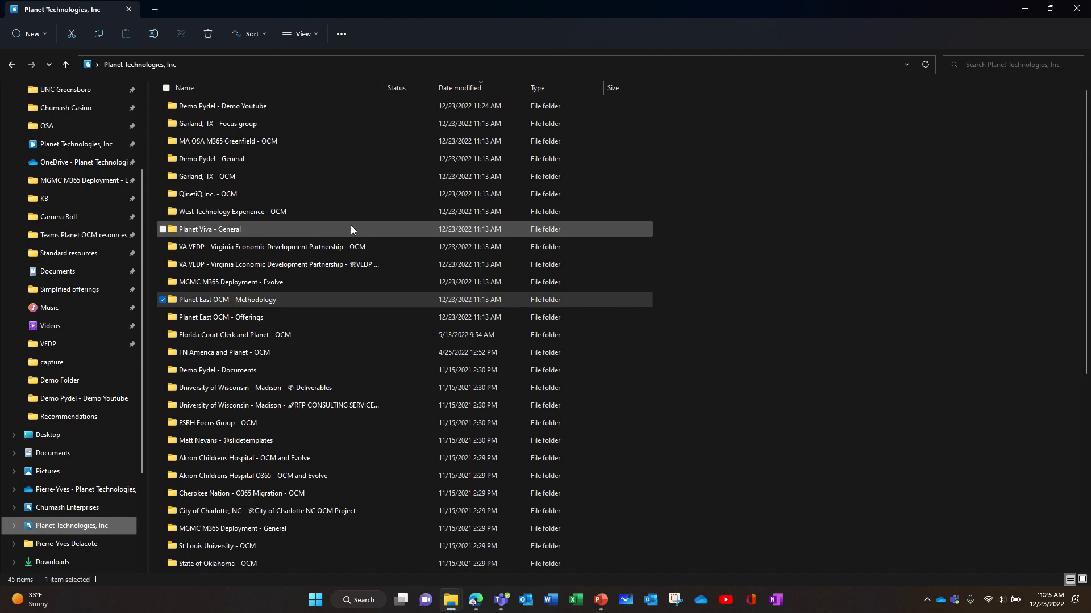
click(220, 106)
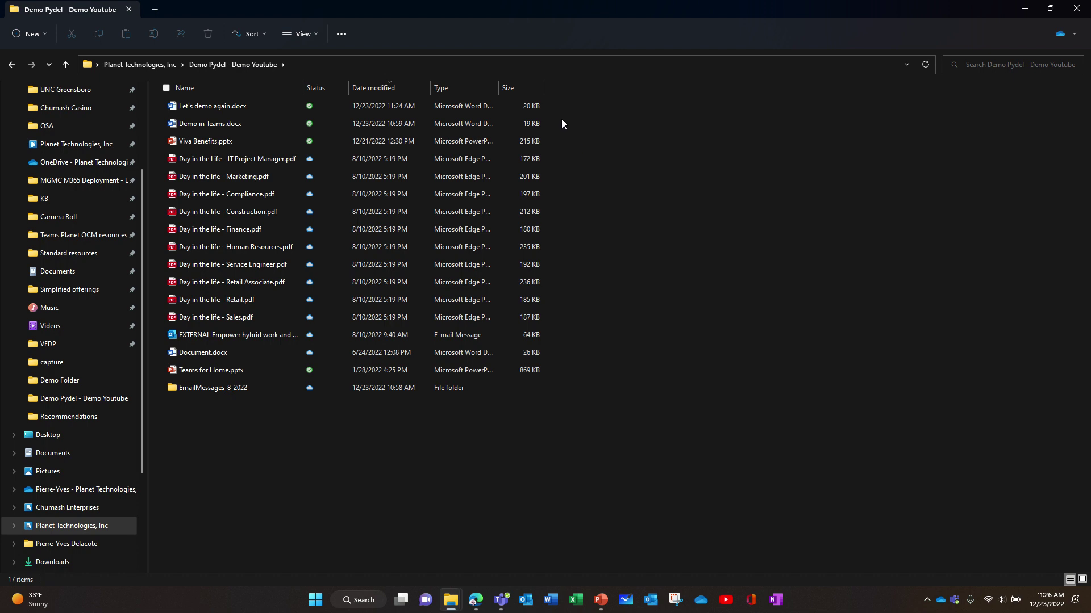
Arrange the Demo Pydel - Demo Youtube and OneDrive File Explorer windows side by side, each filling half the screen.
click(1050, 8)
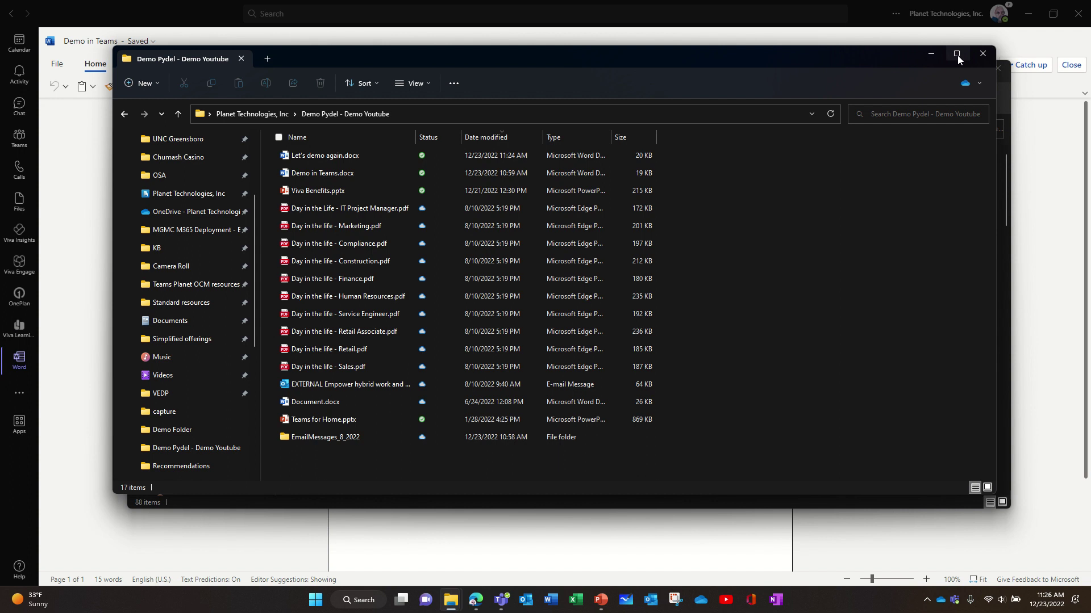
mouse_move(957, 56)
click(915, 77)
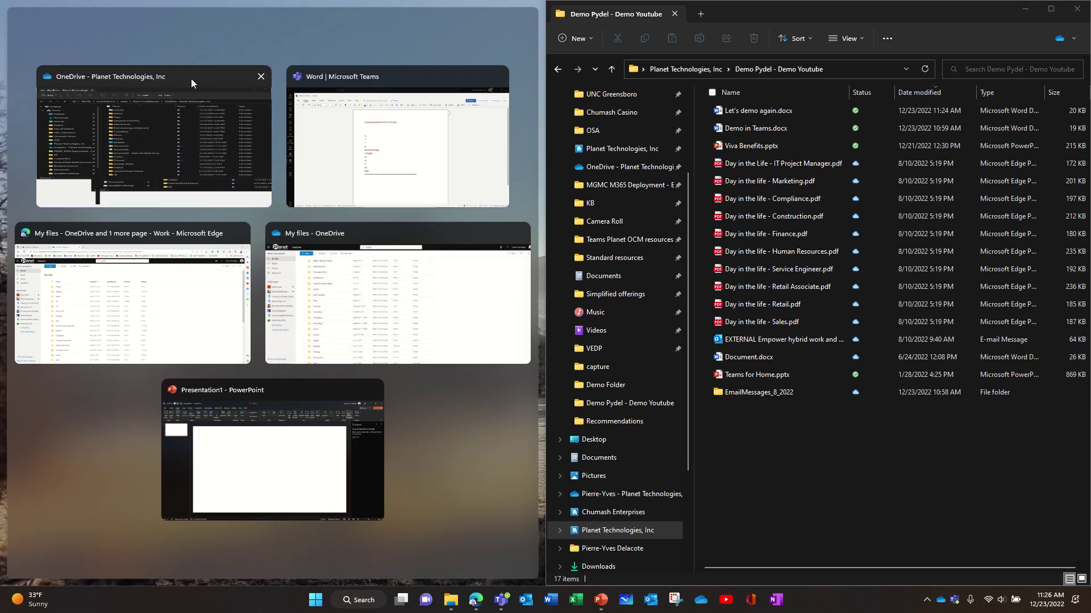
click(191, 79)
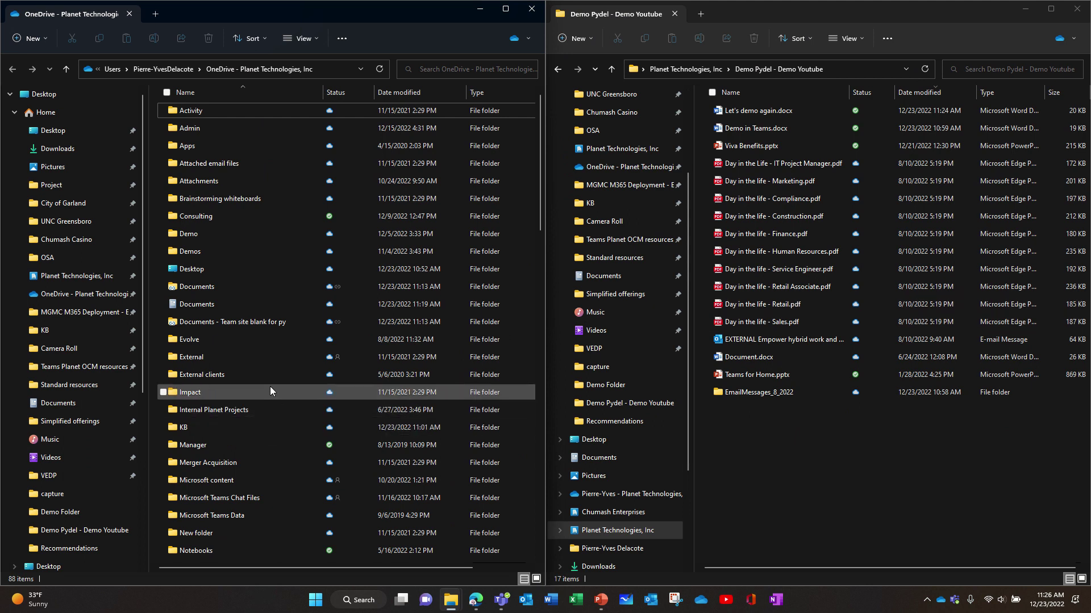
Copy Yammer or Teams.pptx from OneDrive's KB folder into the Demo Pydel - Demo Youtube folder.
click(46, 334)
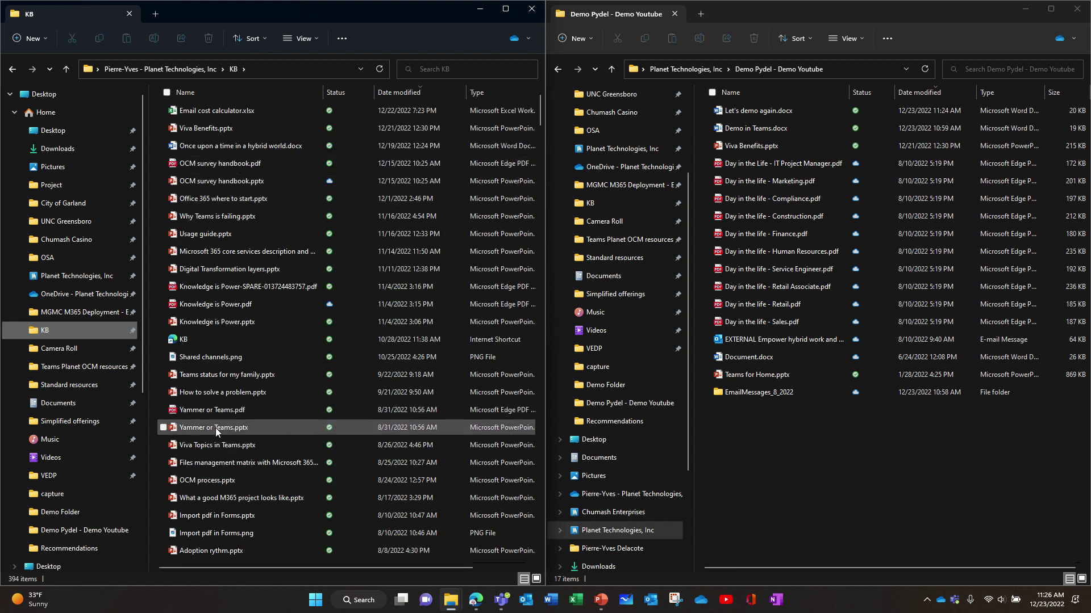
drag(216, 428, 802, 461)
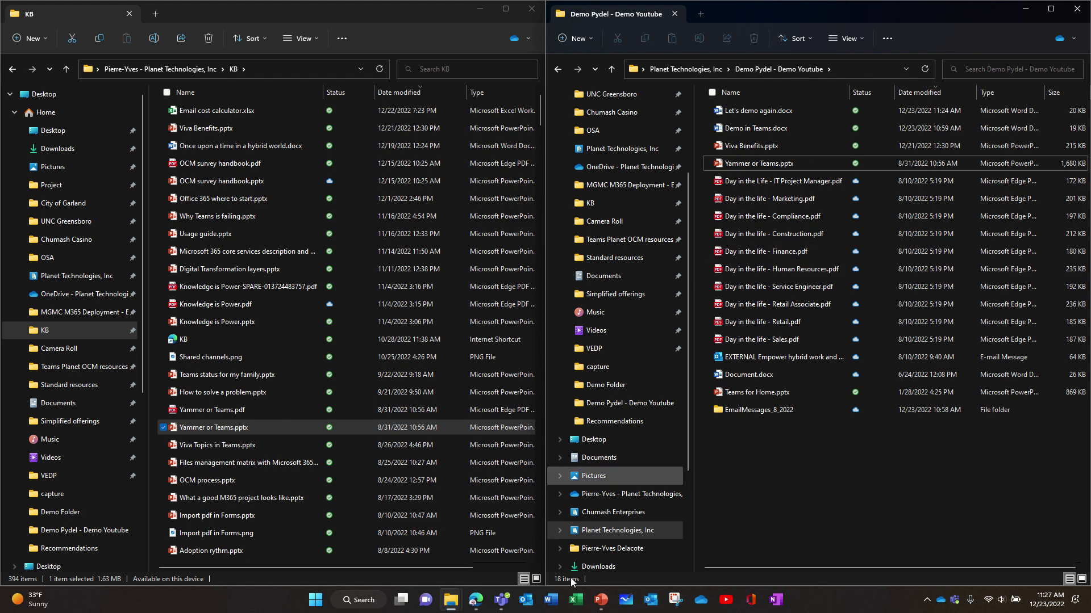
Switch to Teams, sort the Demo Youtube channel's files by modified date, newest first, and minimize Teams.
click(501, 599)
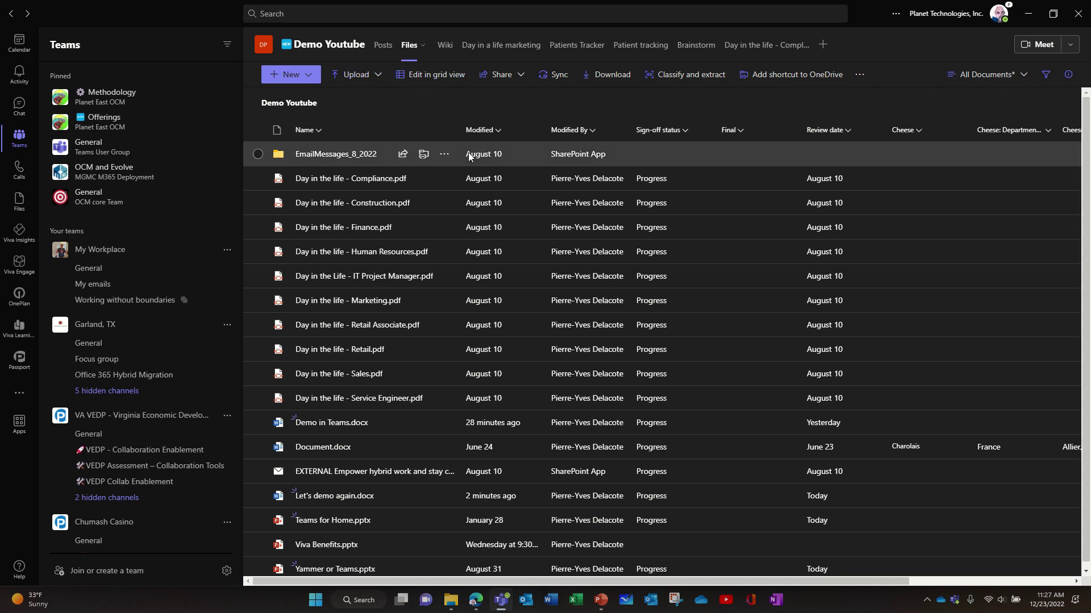
click(481, 130)
click(497, 172)
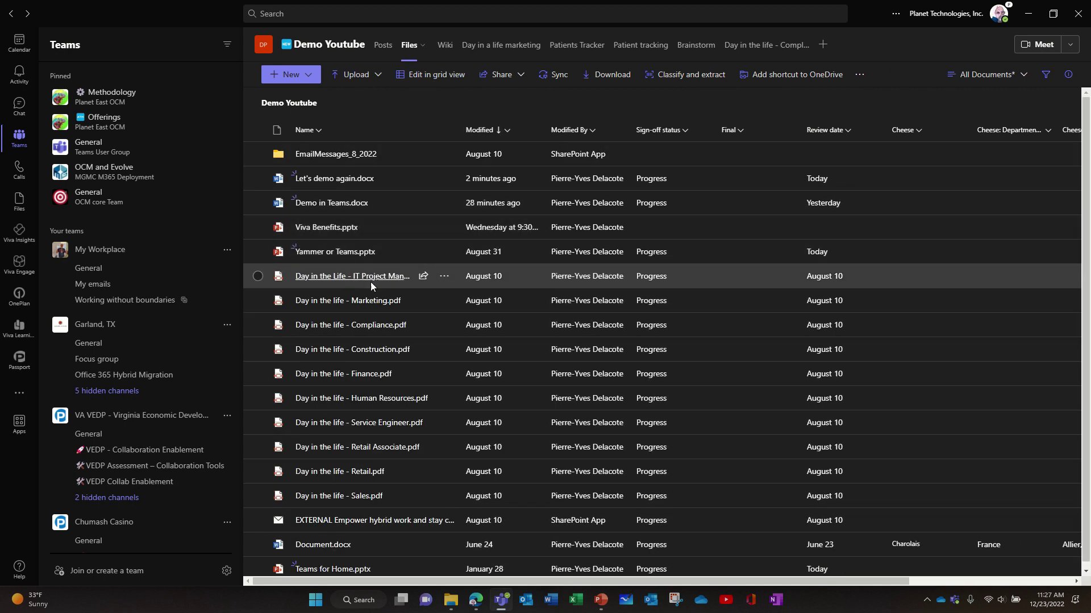
click(1028, 13)
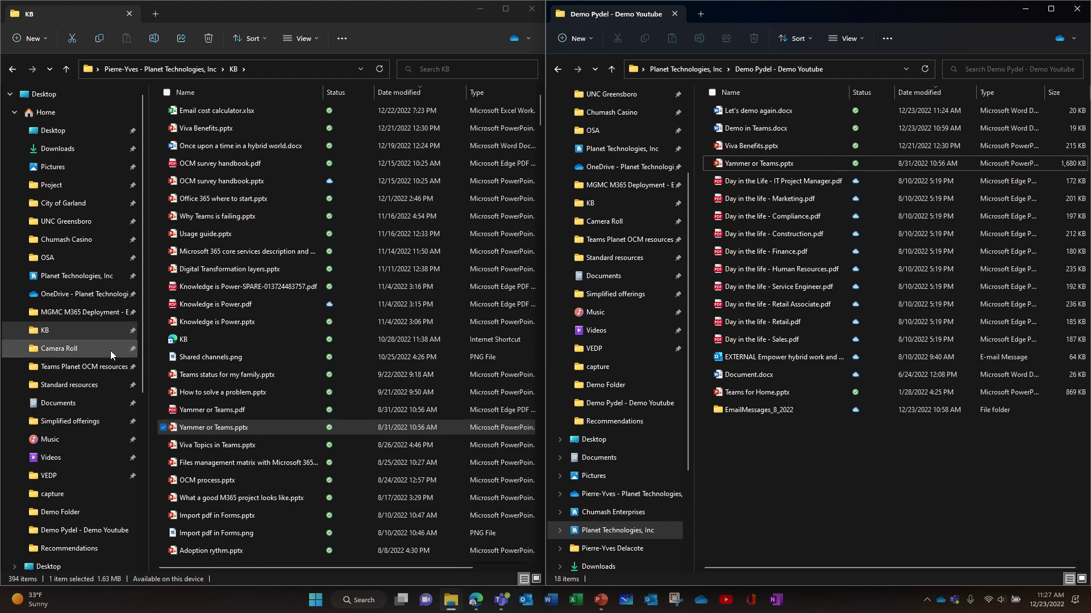
Open OneDrive's Camera Roll folder beside the Demo Youtube folder and examine the sync status of its files.
click(94, 347)
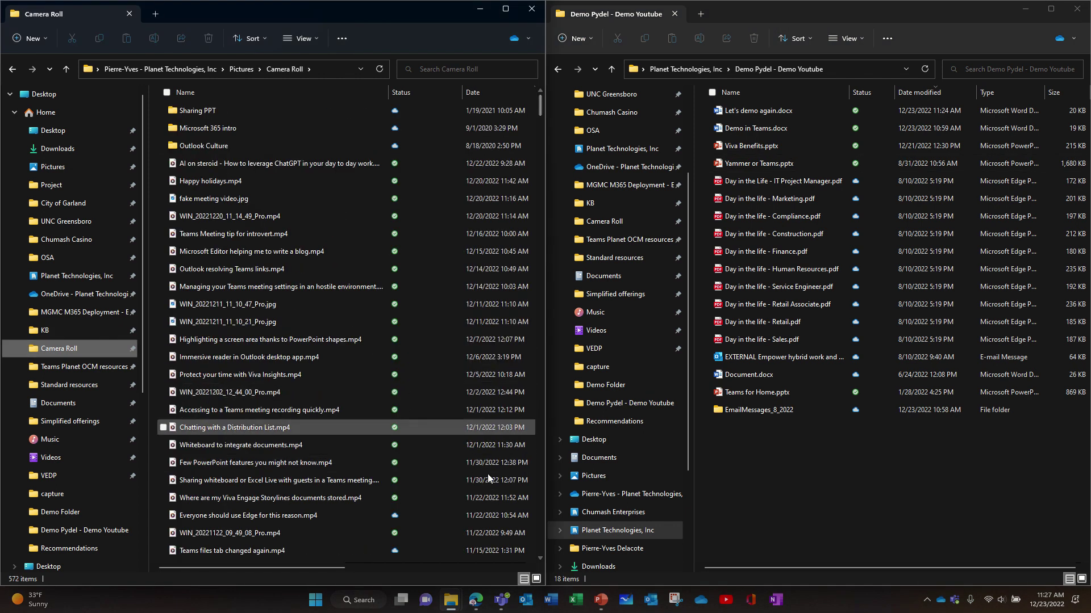
mouse_move(338, 566)
mouse_down()
mouse_move(486, 566)
mouse_move(330, 555)
mouse_up()
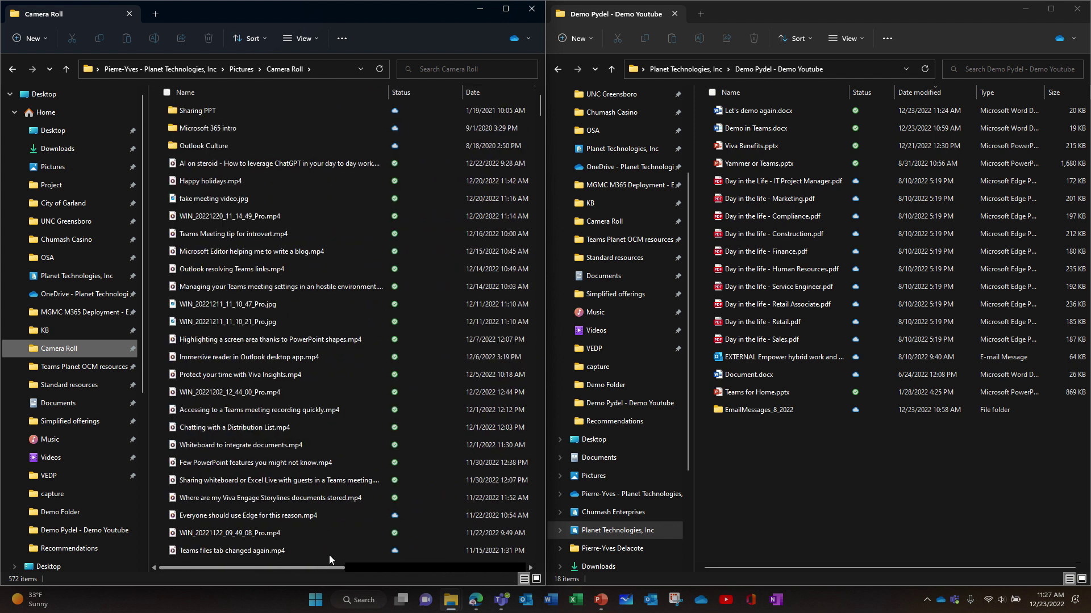
scroll(385, 457, down, 4)
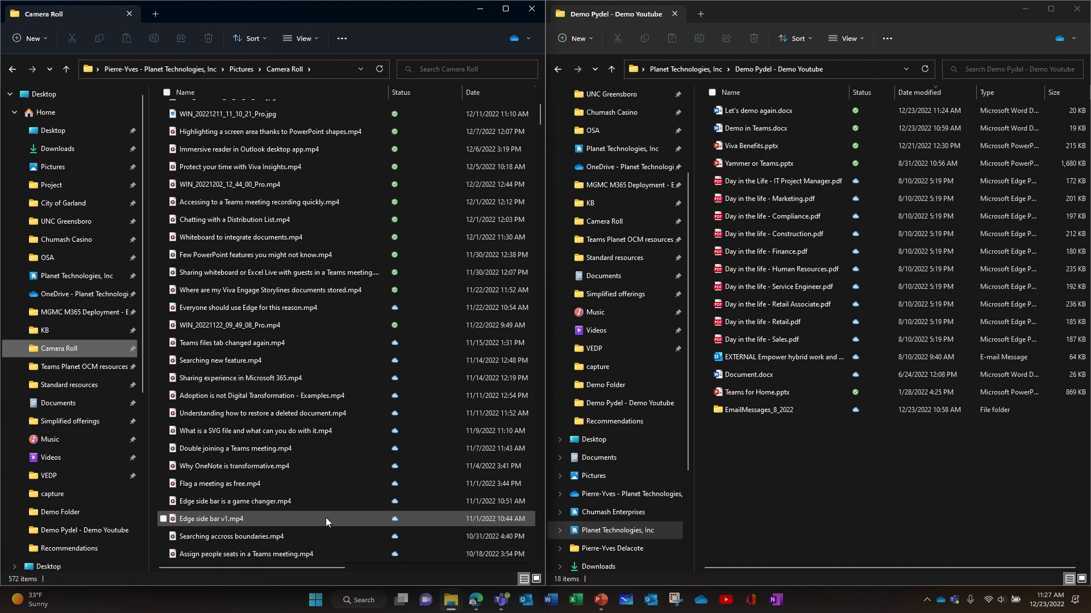
Copy Edge side bar v1.mp4 from the Camera Roll folder into the Demo Pydel - Demo Youtube folder and switch to Teams.
click(316, 520)
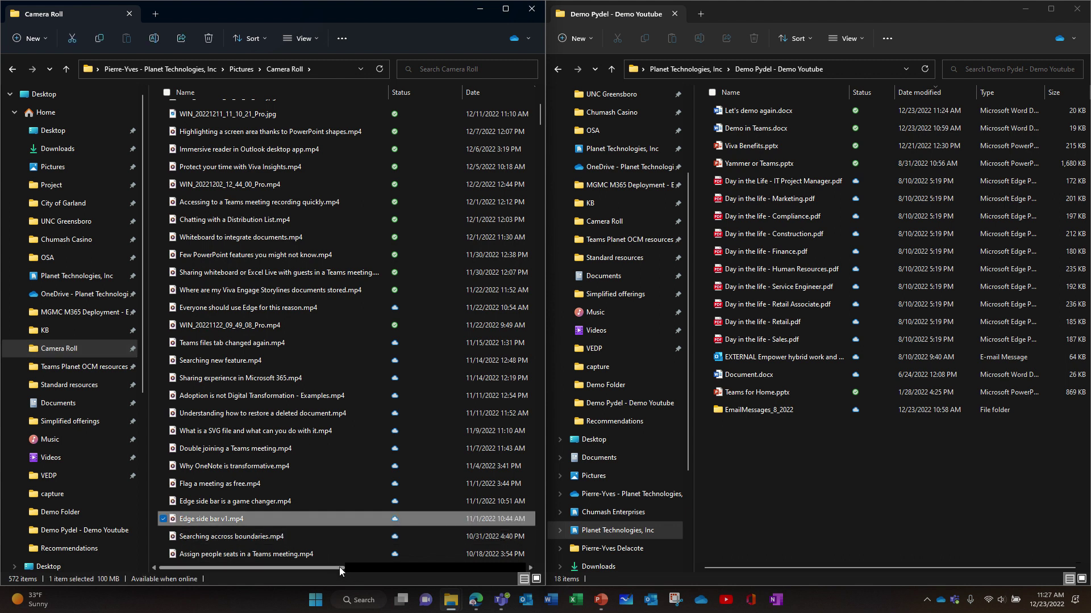
drag(339, 567, 312, 565)
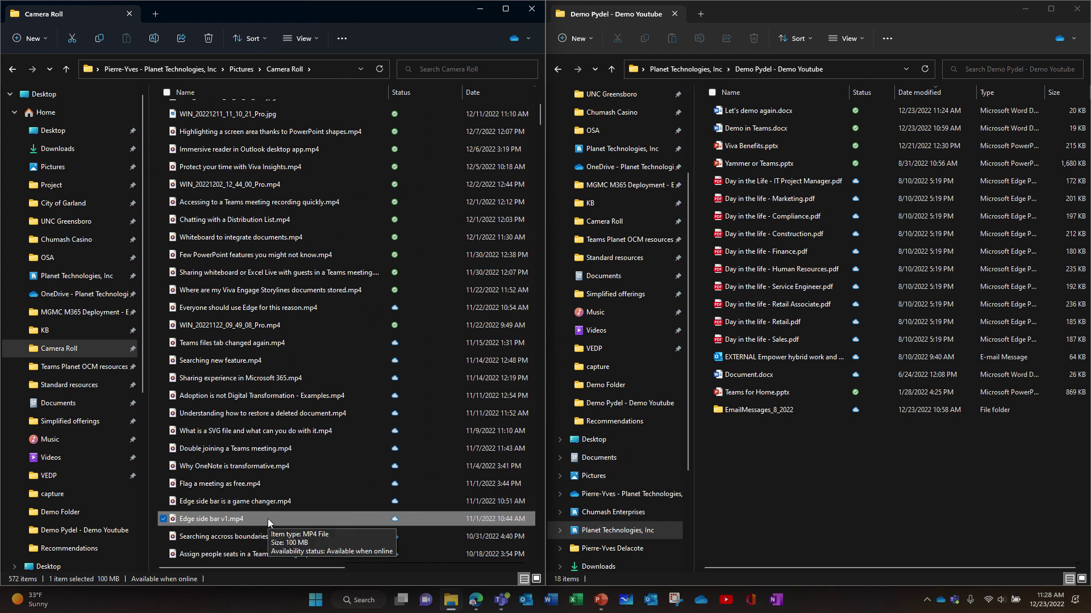
drag(267, 519, 781, 466)
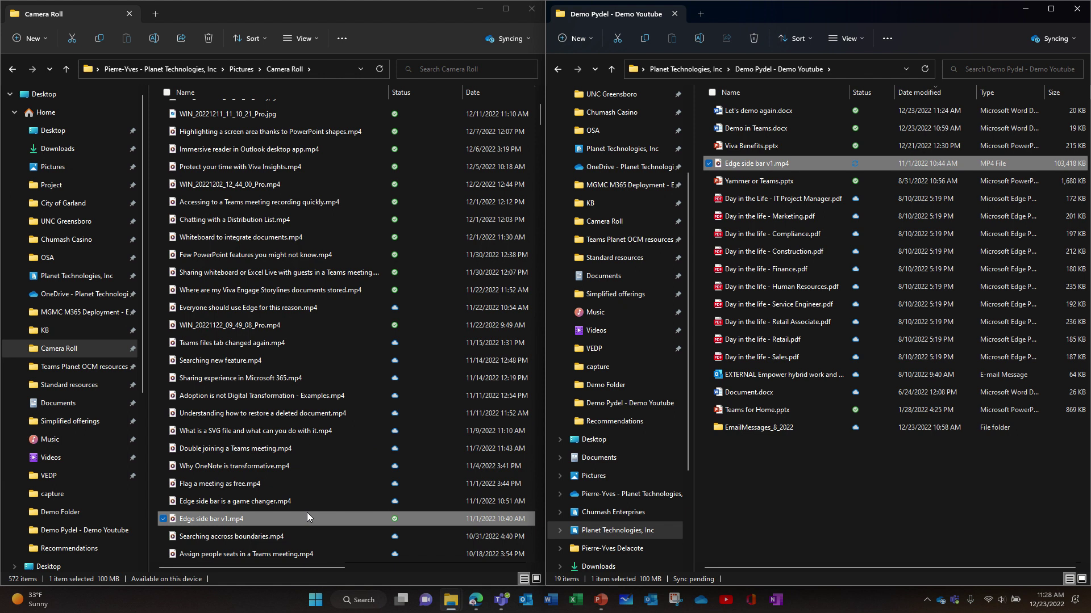
click(503, 603)
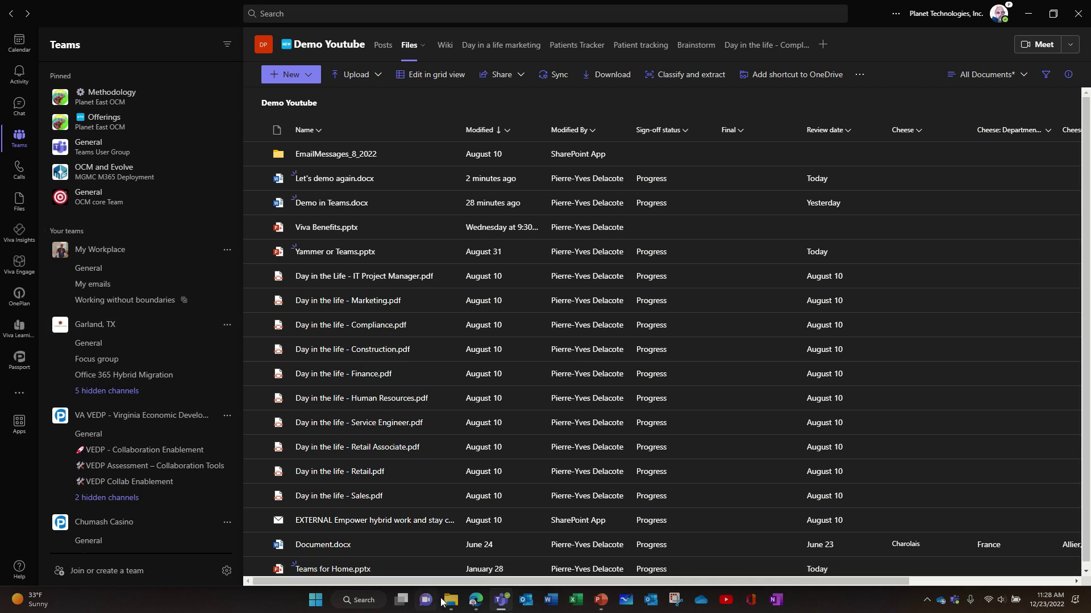
Switch to OneDrive in the browser and sort My files by name from A to Z.
click(476, 599)
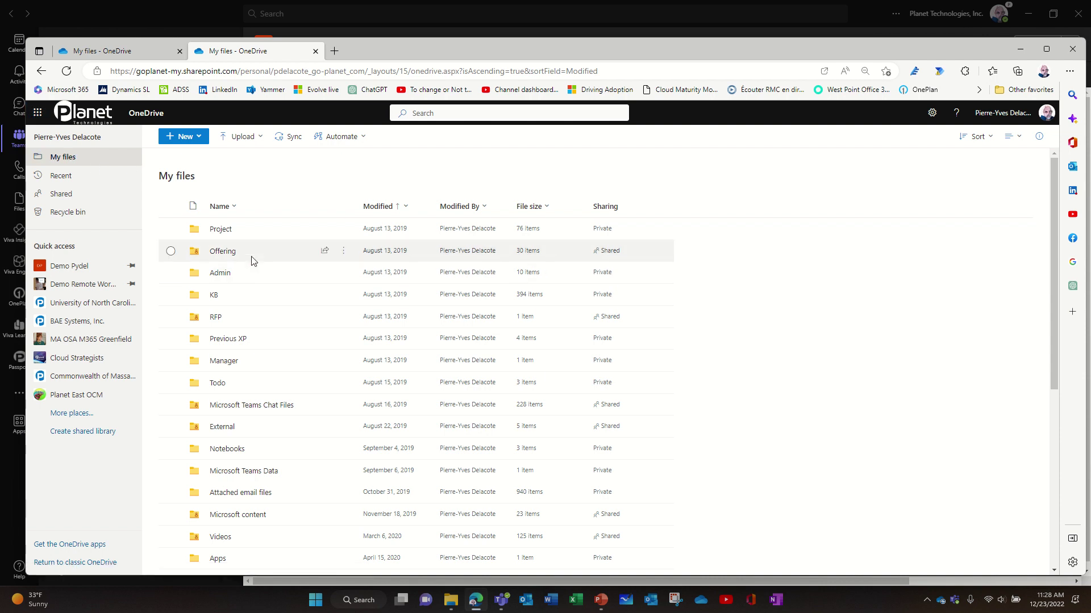
scroll(252, 260, down, 3)
scroll(252, 260, down, 4)
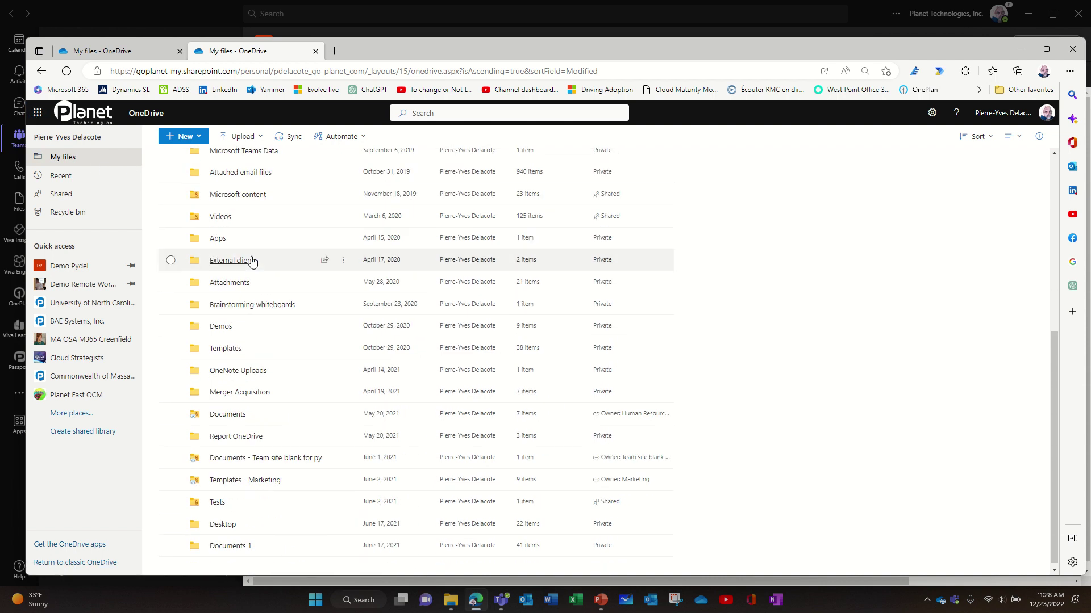
scroll(302, 203, up, 7)
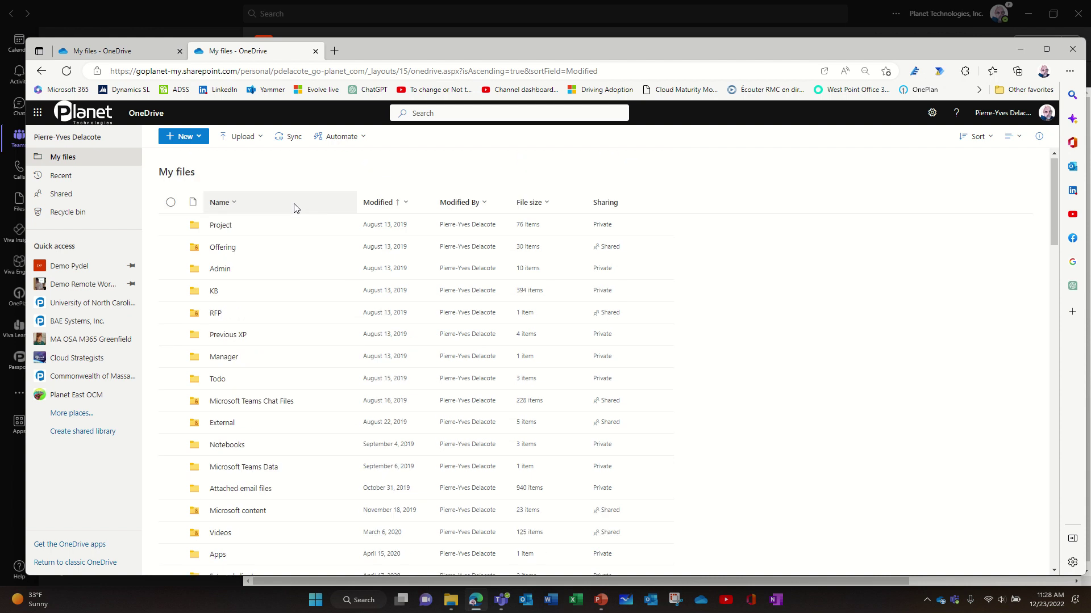
scroll(258, 266, down, 4)
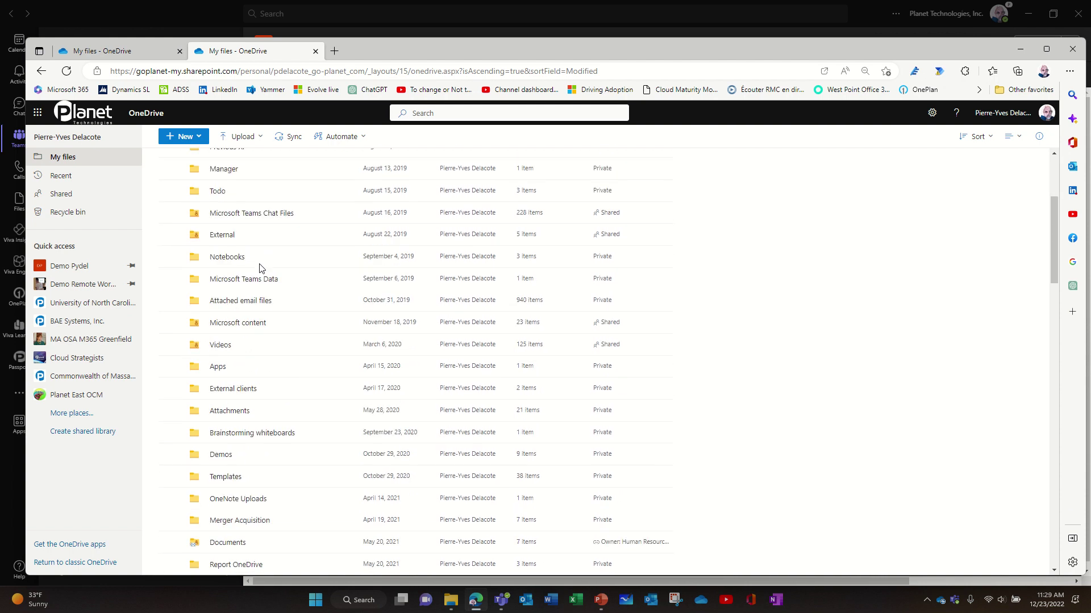
scroll(260, 268, down, 4)
scroll(273, 202, up, 4)
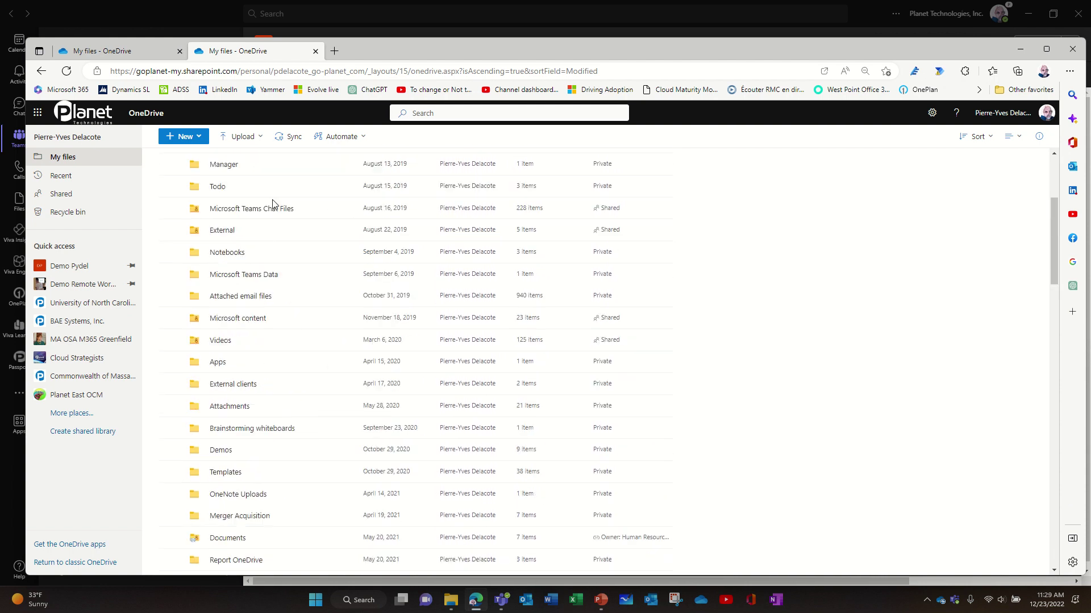
scroll(273, 203, up, 4)
click(237, 208)
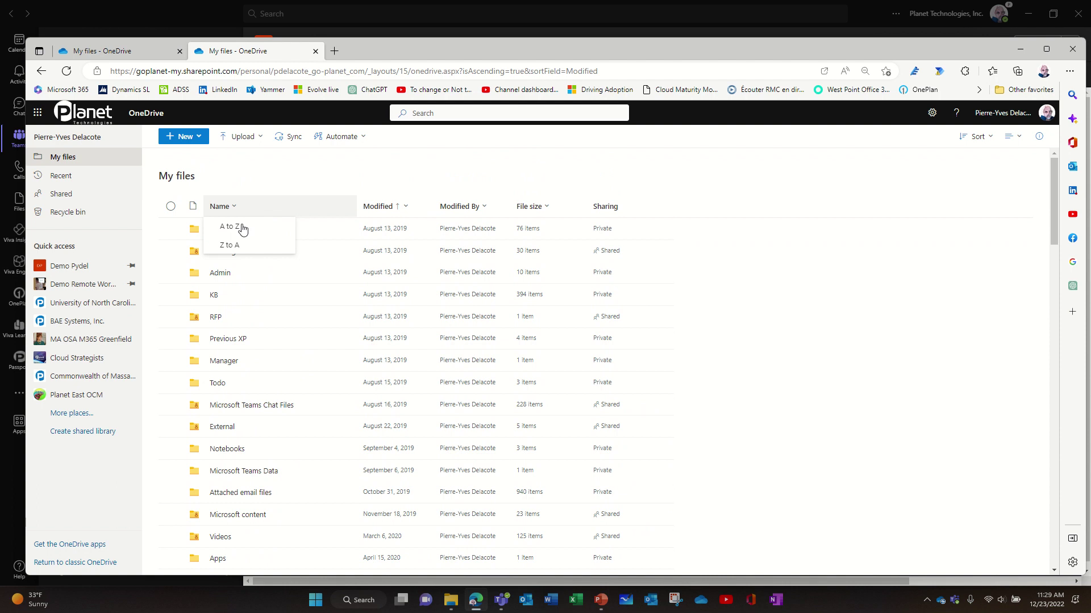
click(239, 227)
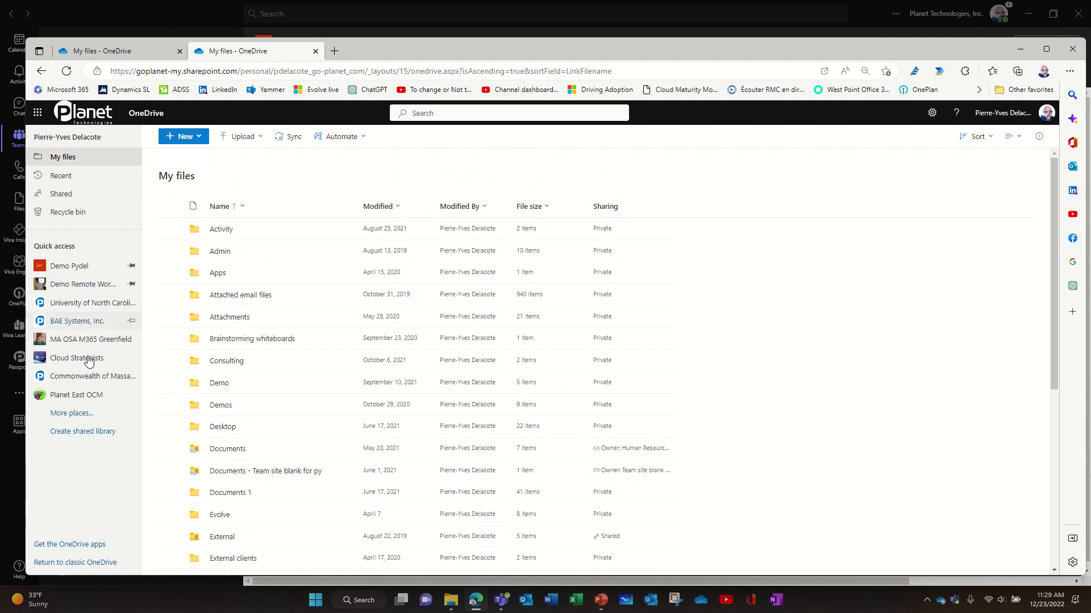
Open the Camera Roll folder inside OneDrive's Pictures folder.
scroll(263, 314, down, 3)
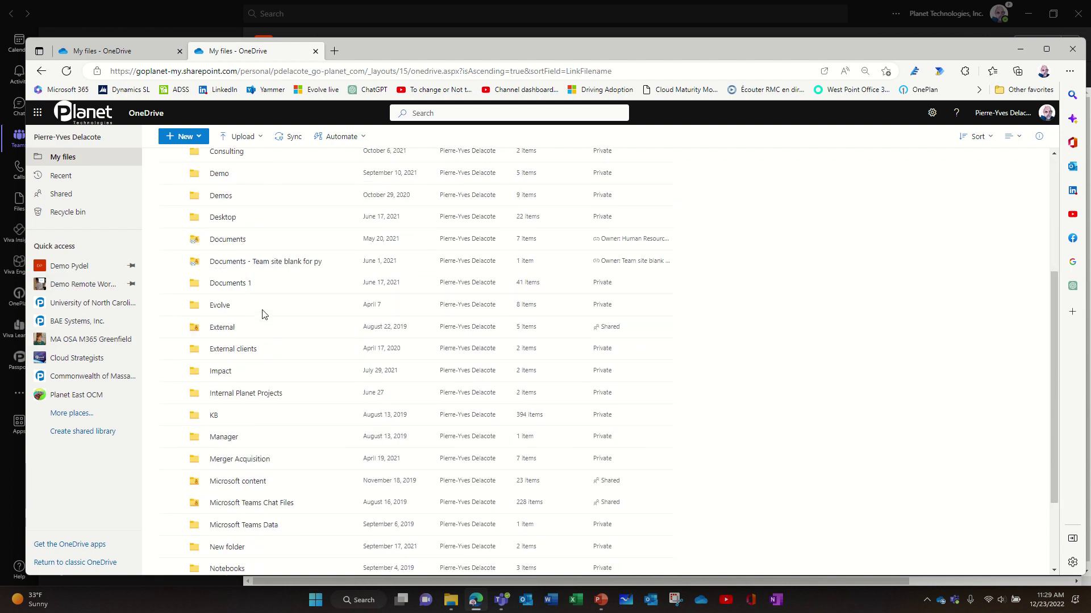
scroll(263, 314, down, 4)
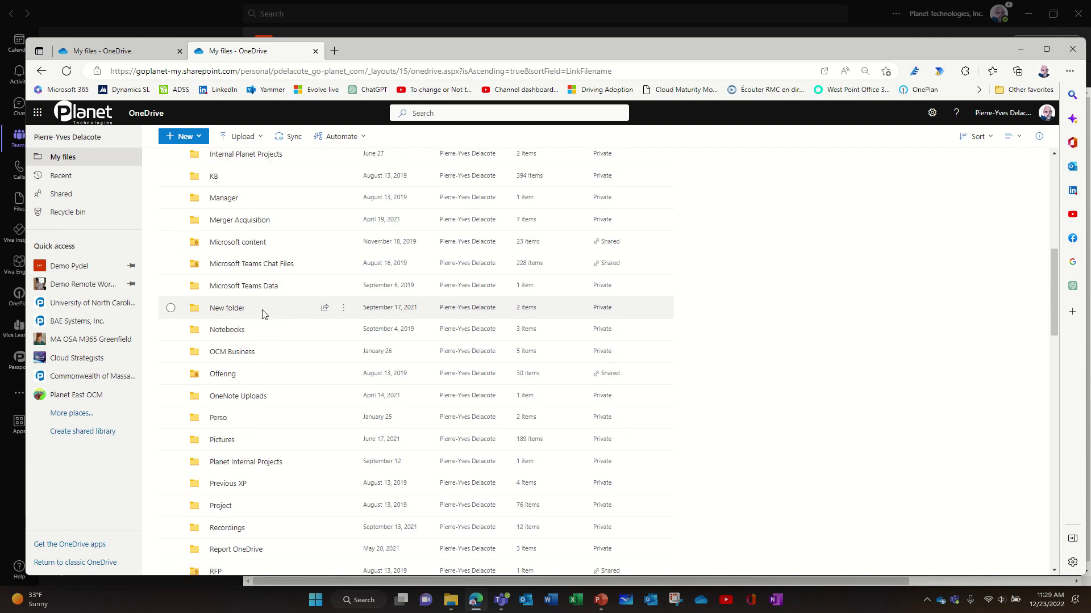
scroll(263, 314, down, 2)
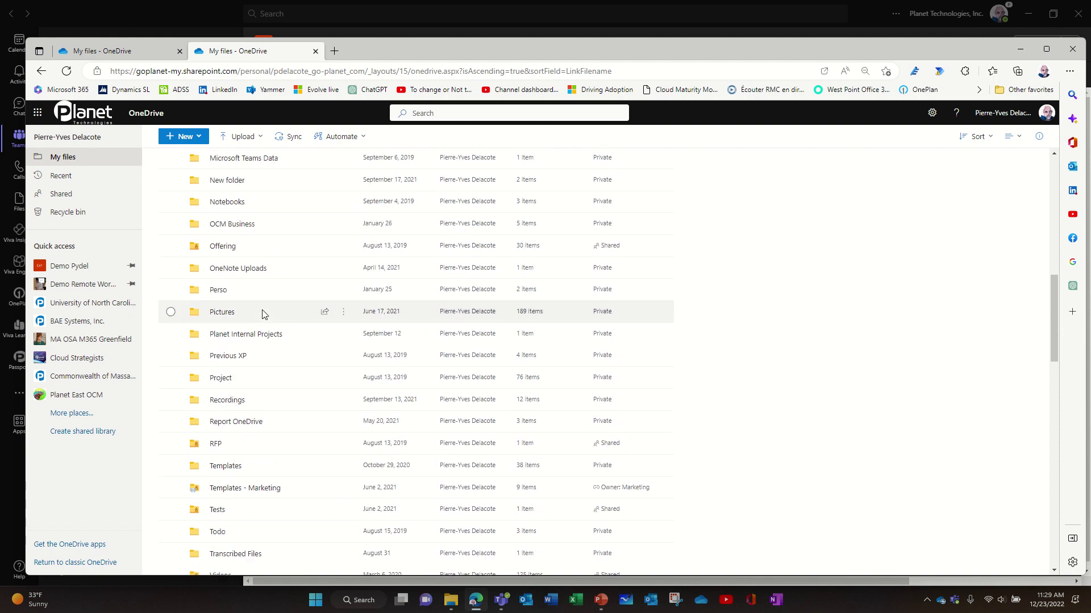
scroll(262, 314, up, 9)
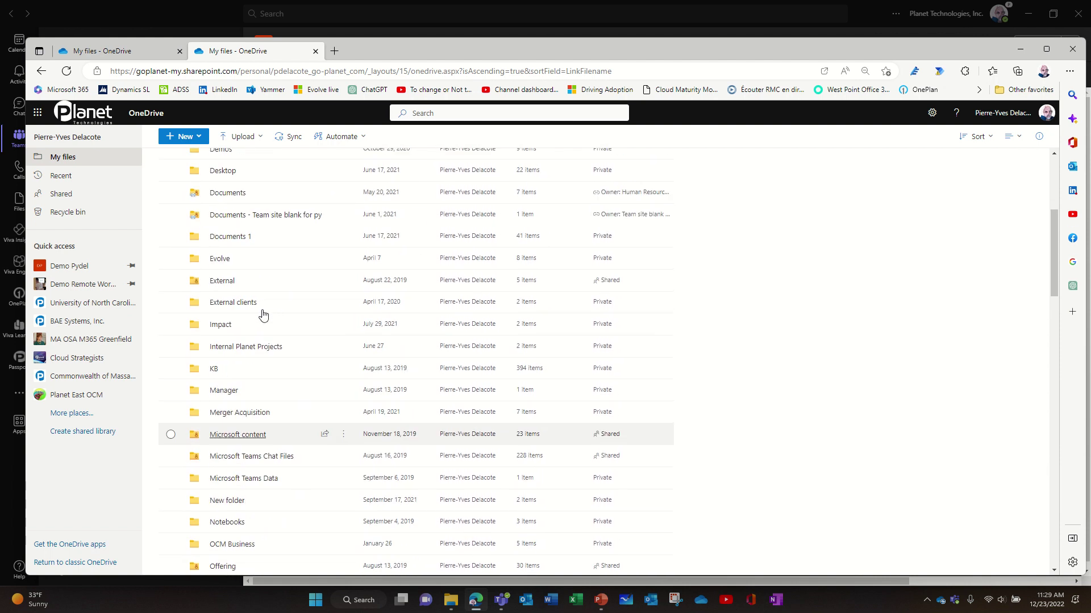
scroll(262, 314, up, 3)
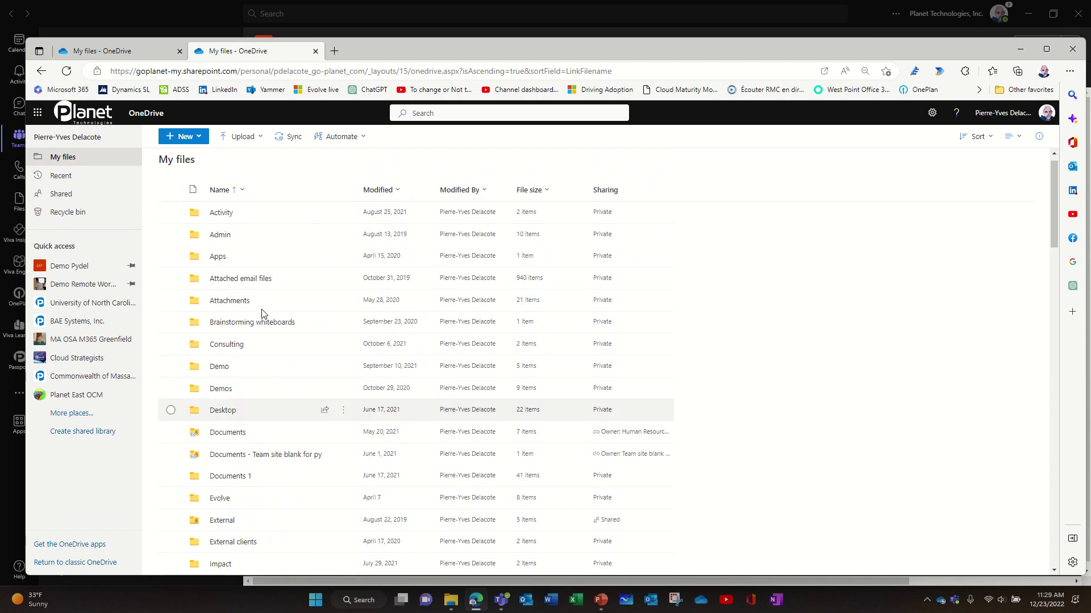
scroll(262, 314, down, 9)
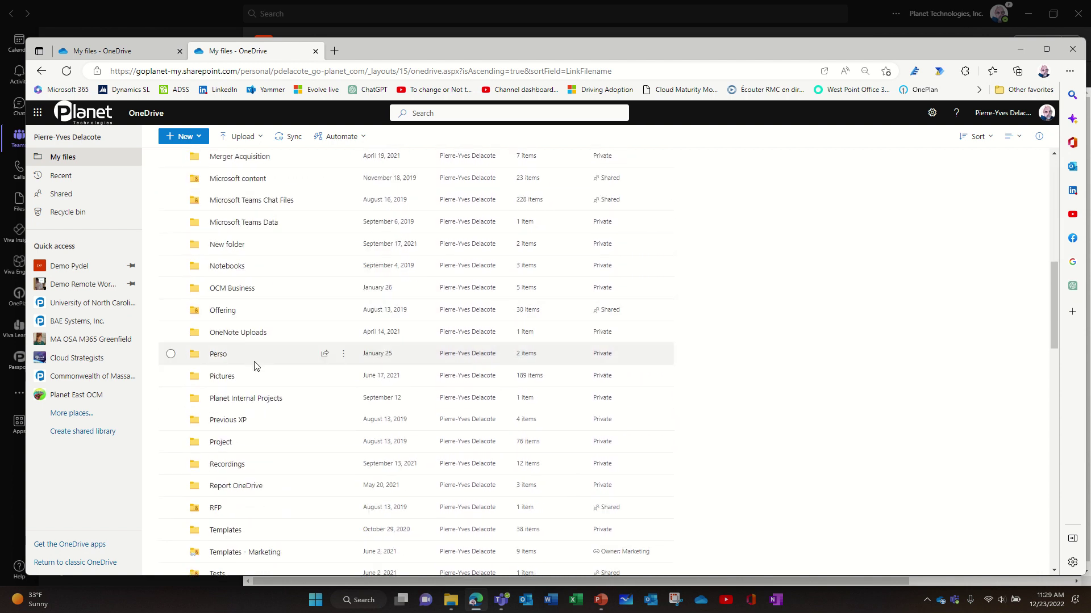
click(222, 376)
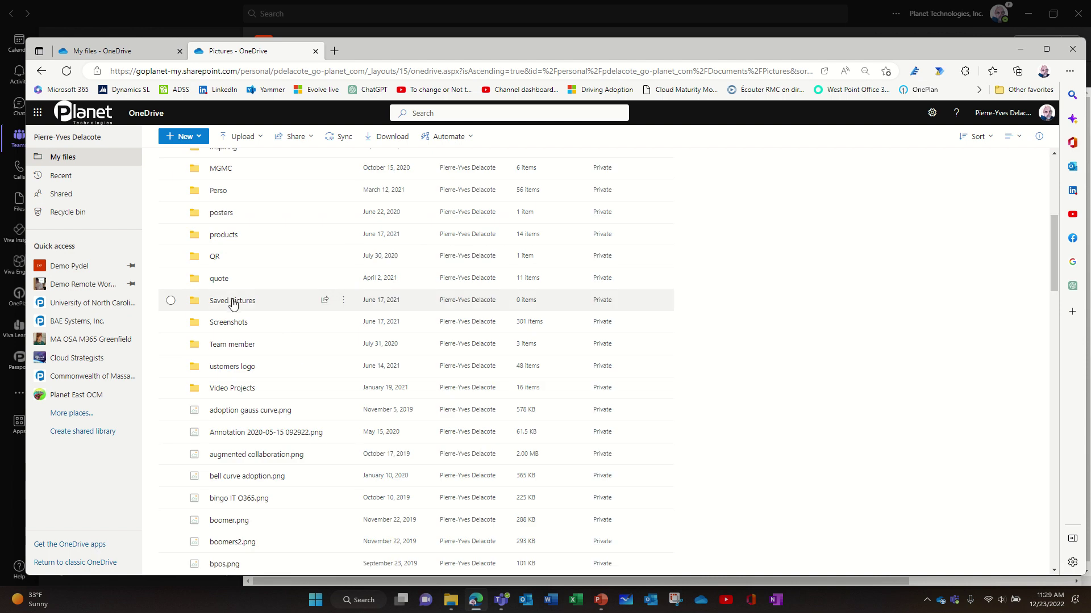
scroll(278, 298, up, 5)
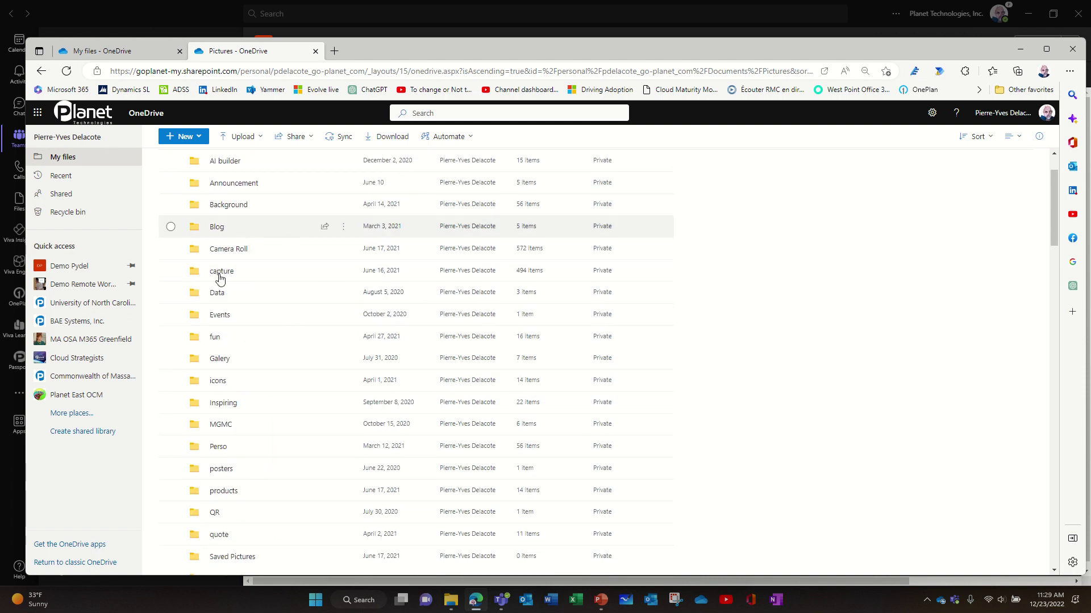
click(301, 261)
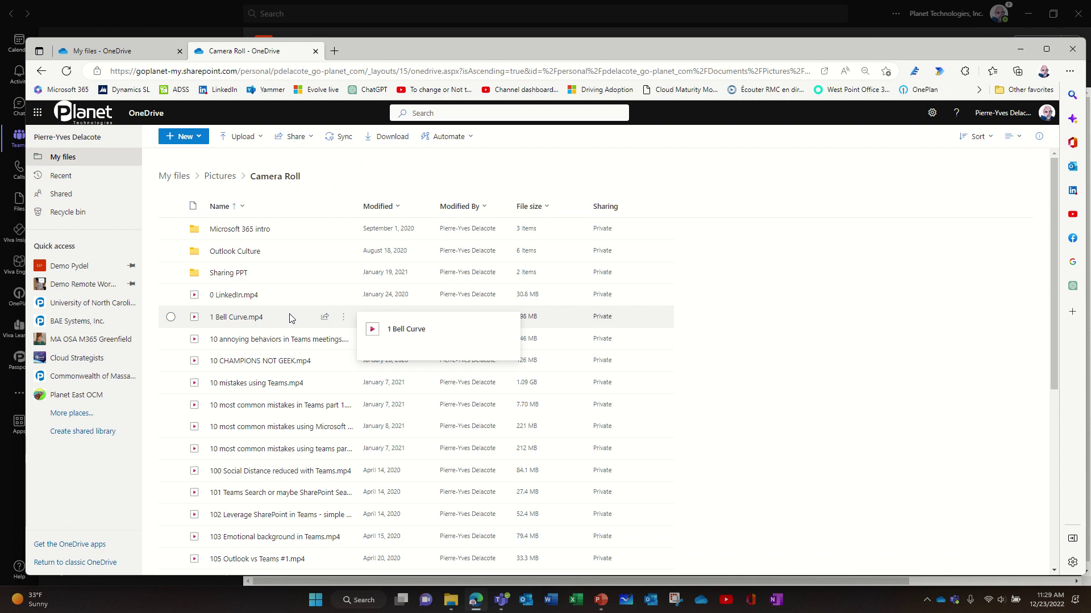
Copy 10 mistakes using Teams.mp4 from Camera Roll to the Demo Youtube folder in Demo Pydel's document library.
scroll(289, 313, down, 2)
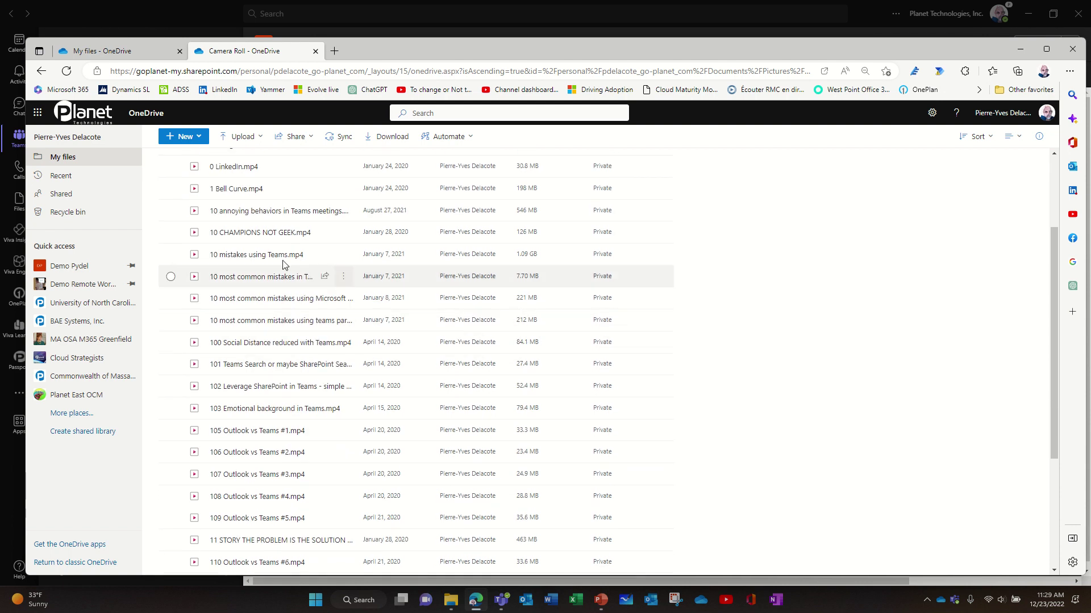
click(171, 254)
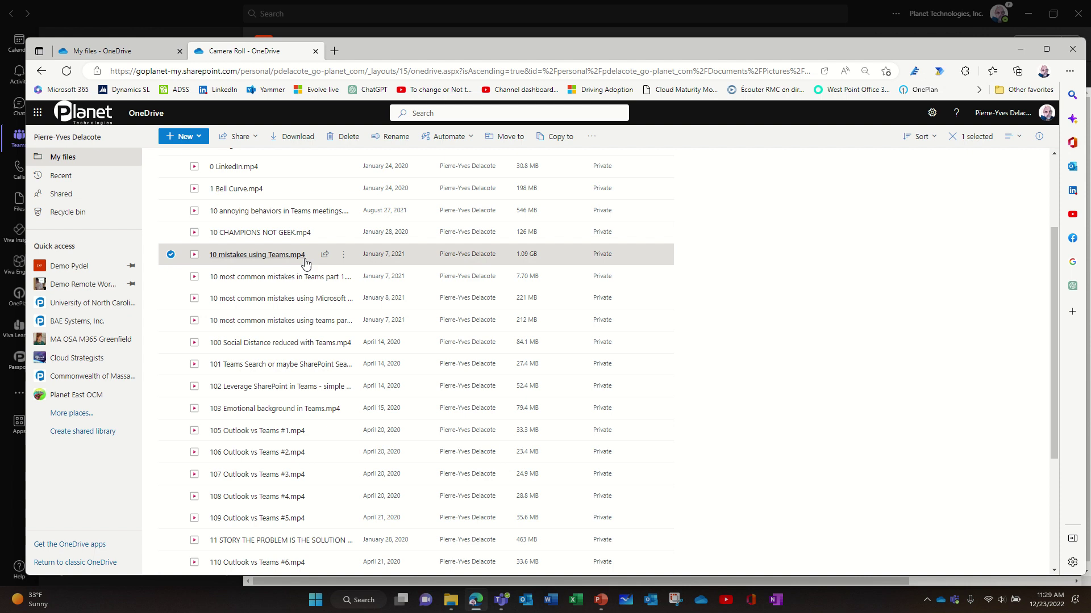
mouse_move(253, 258)
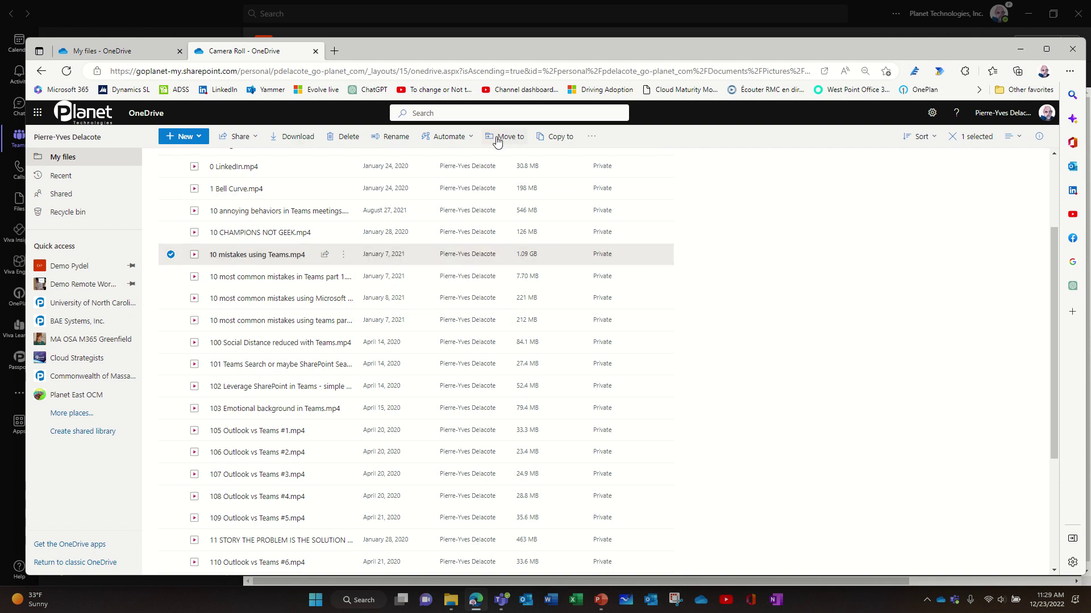
click(345, 255)
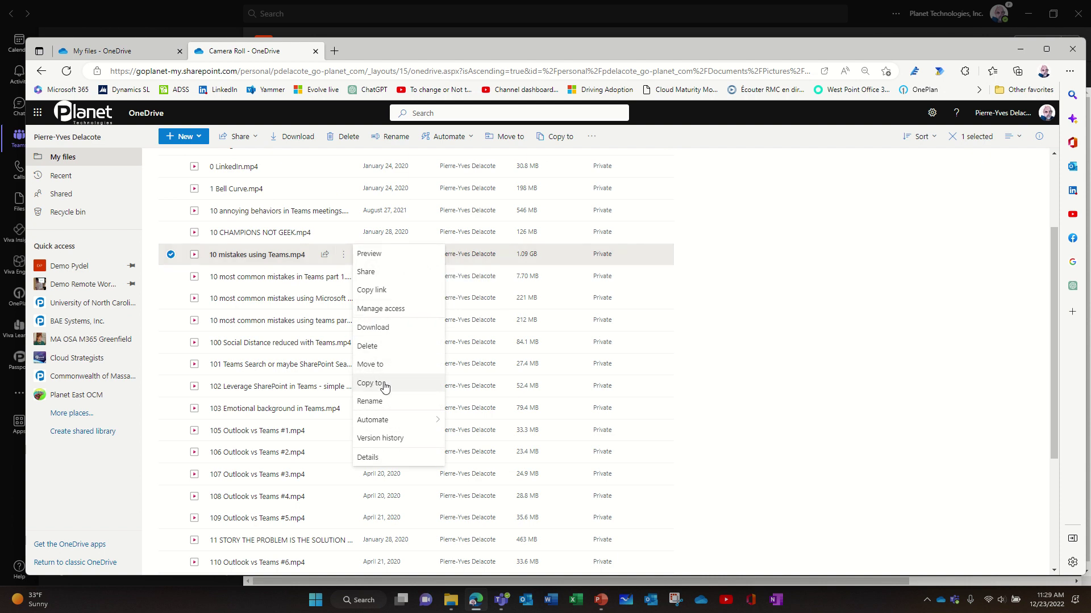
click(384, 385)
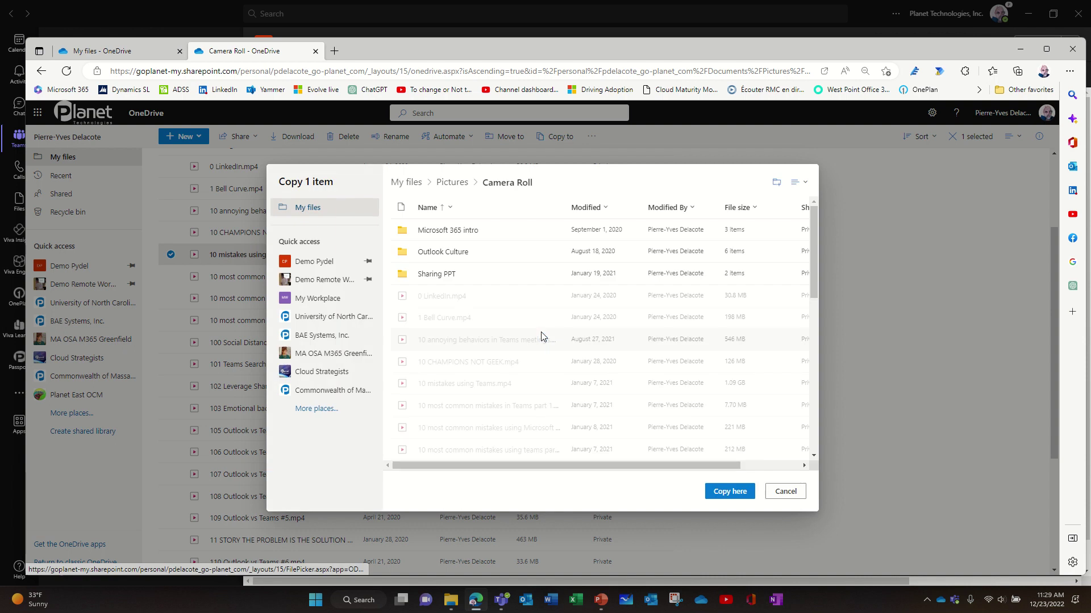
click(324, 263)
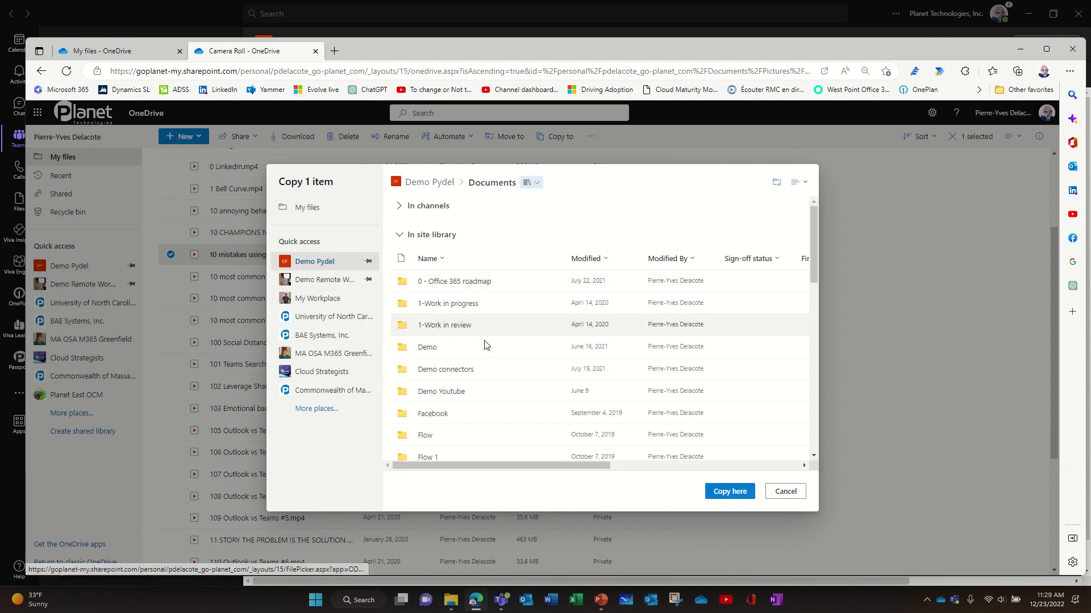
click(456, 392)
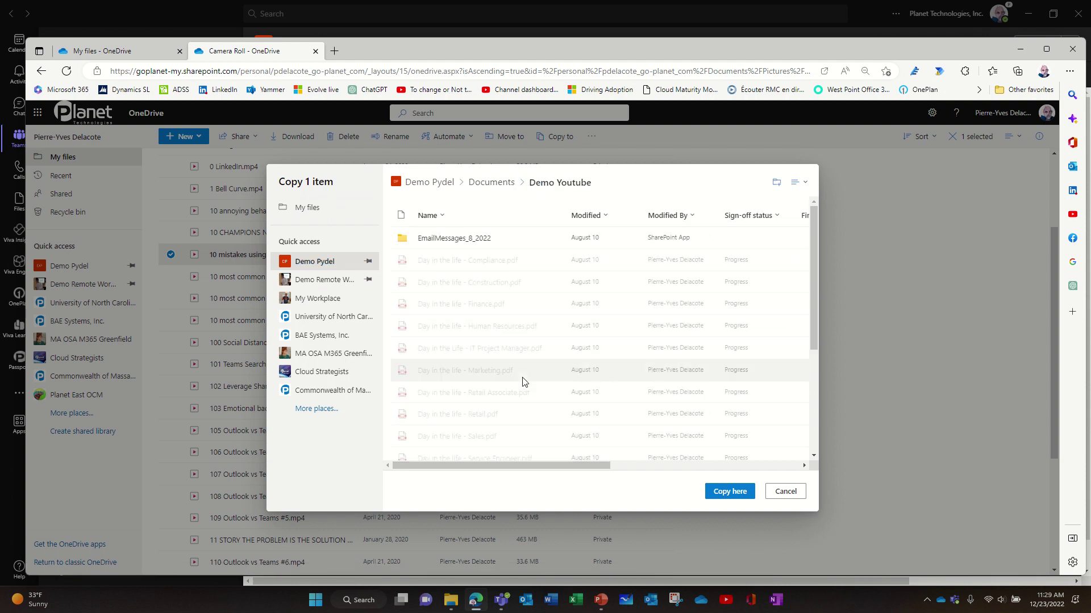
click(741, 492)
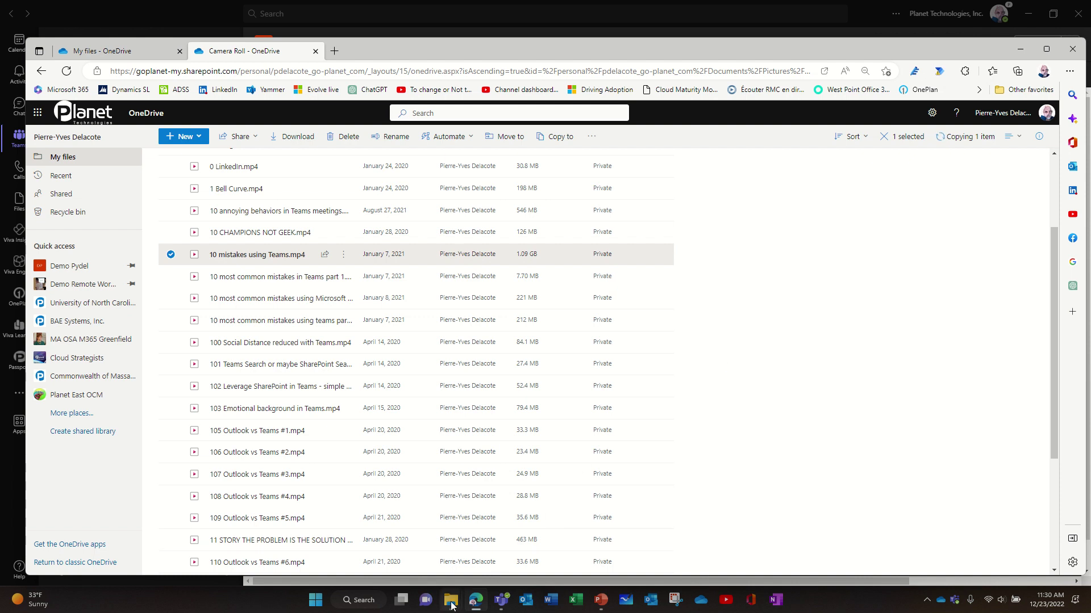
Switch to the Demo Pydel - Demo Youtube File Explorer window and undock it from its half of the screen, over the browser.
mouse_move(451, 600)
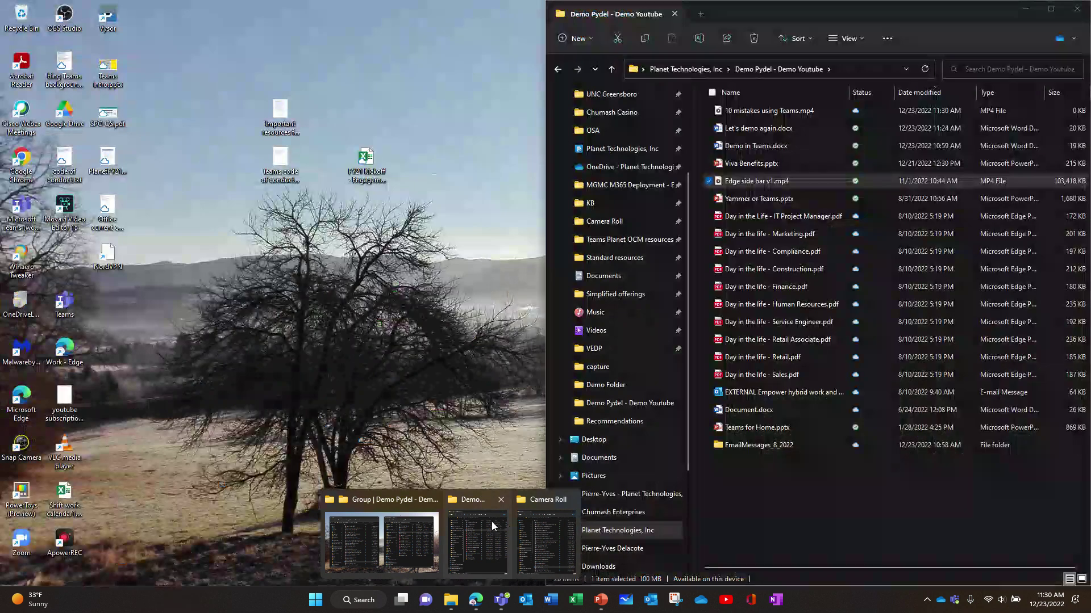
click(492, 522)
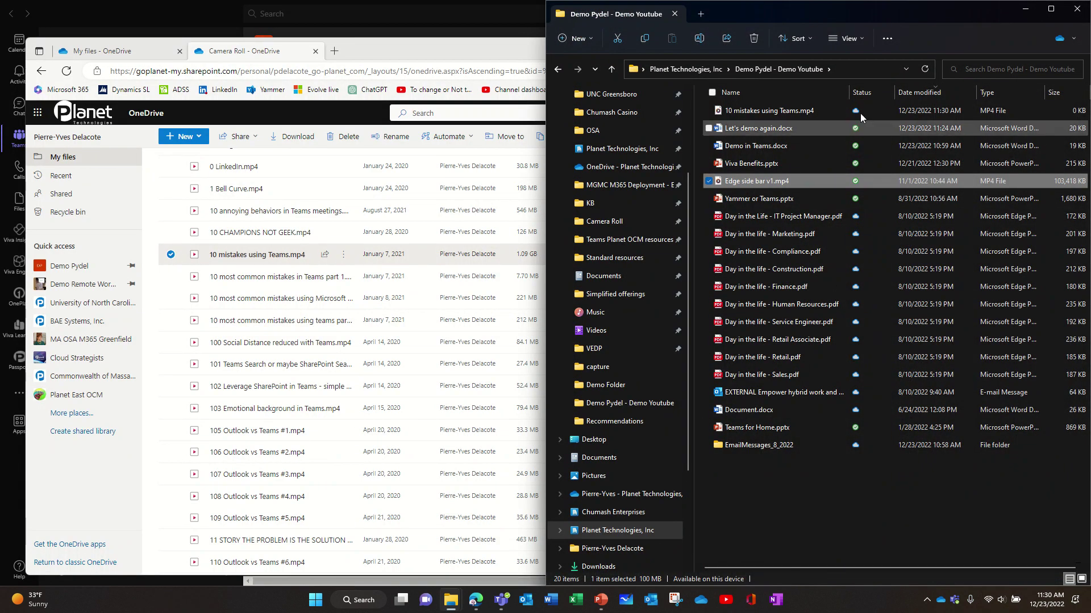
drag(824, 13, 776, 65)
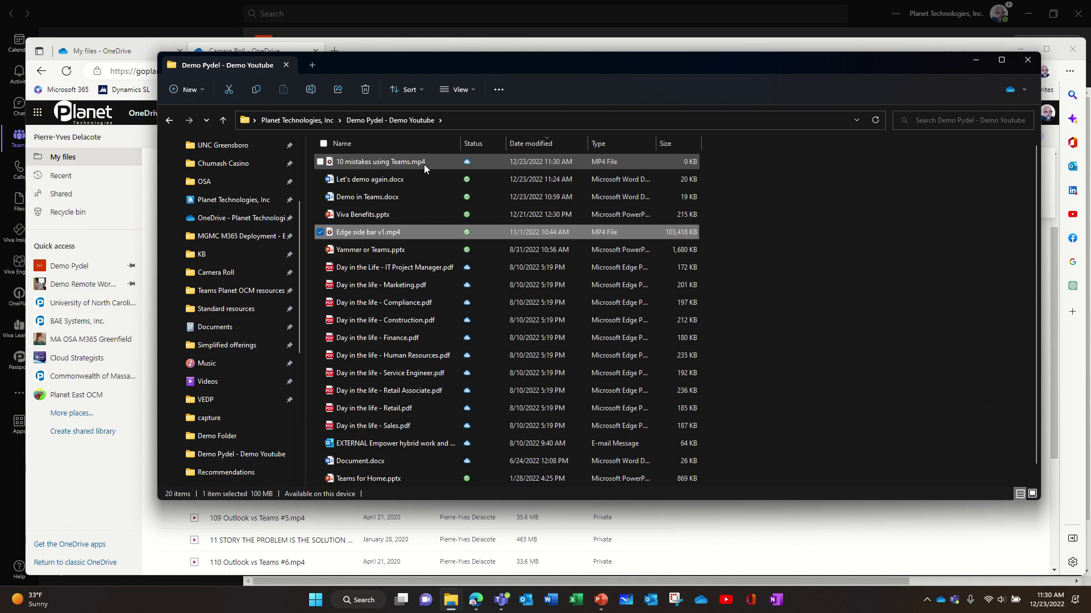
mouse_move(424, 164)
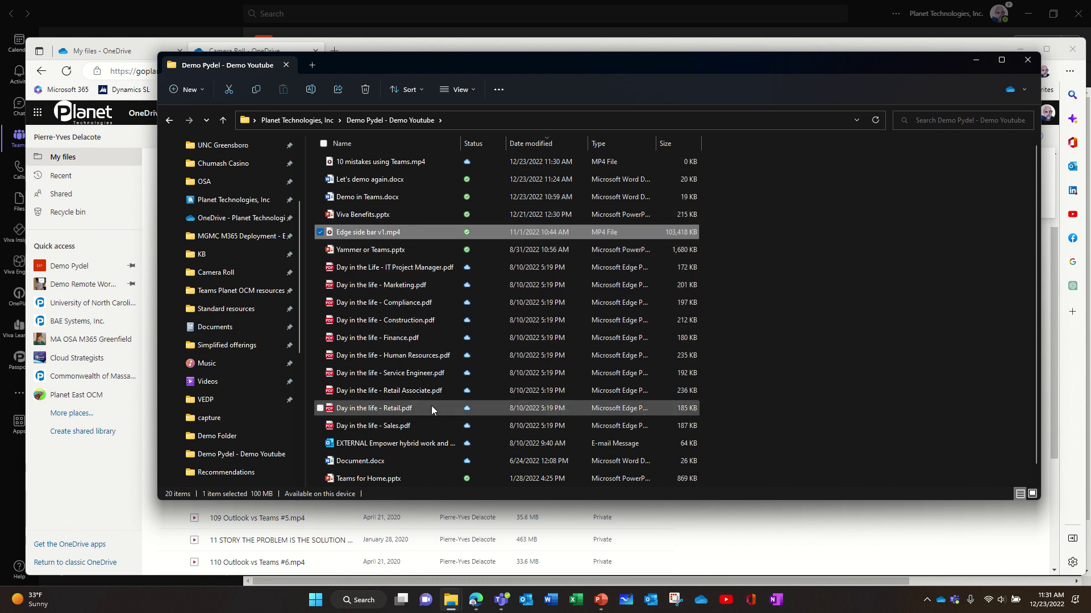
Delete Teams for Home.pptx from the Demo Pydel - Demo Youtube folder.
scroll(424, 379, down, 1)
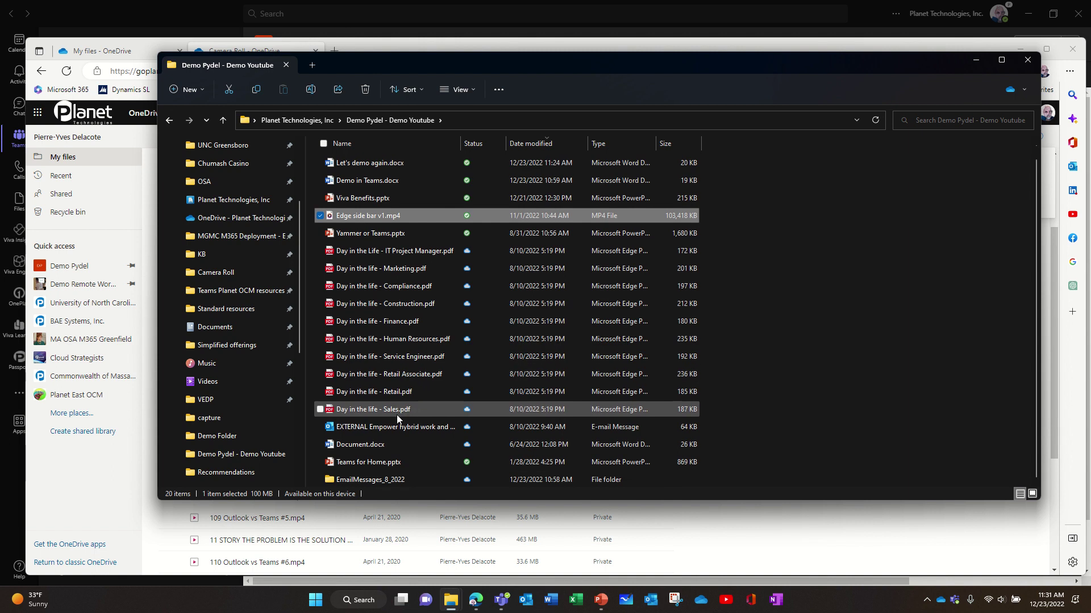
click(393, 465)
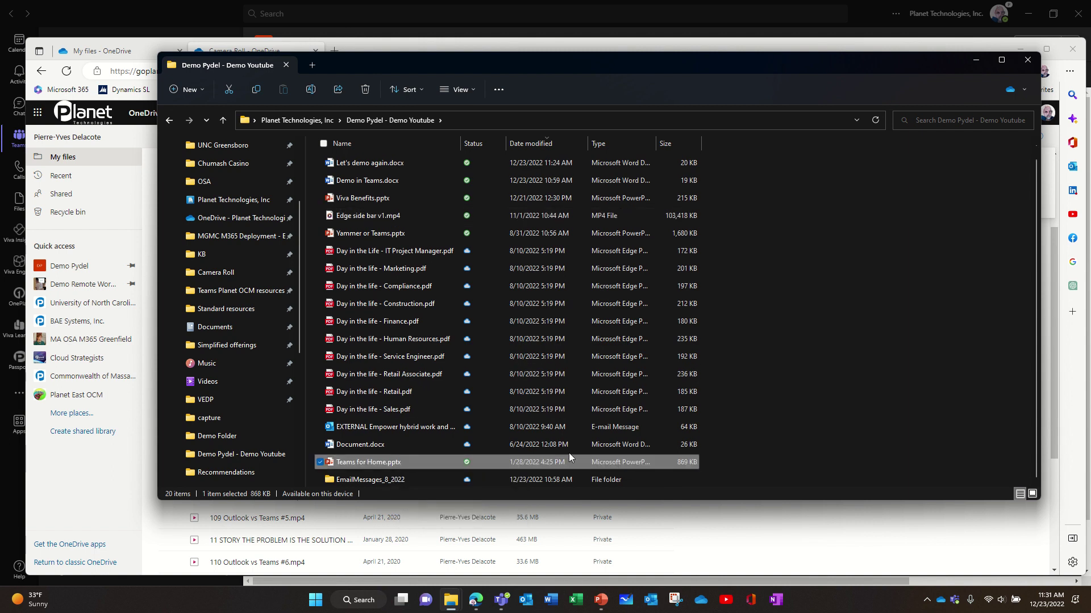
key(Delete)
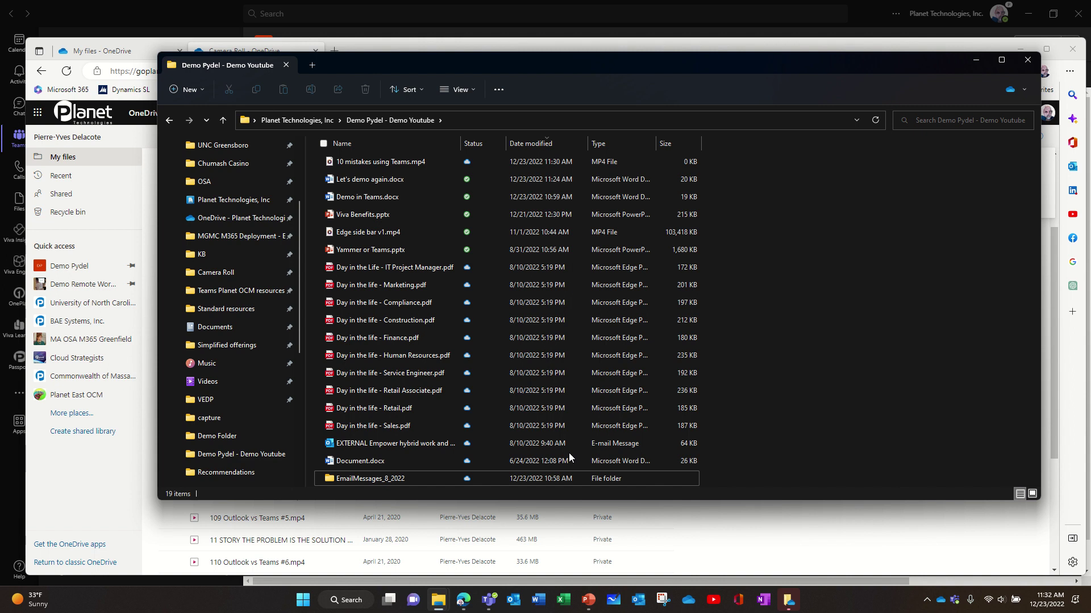
Bring up the OneDrive notice about deleted shared library files and dismiss it.
click(788, 601)
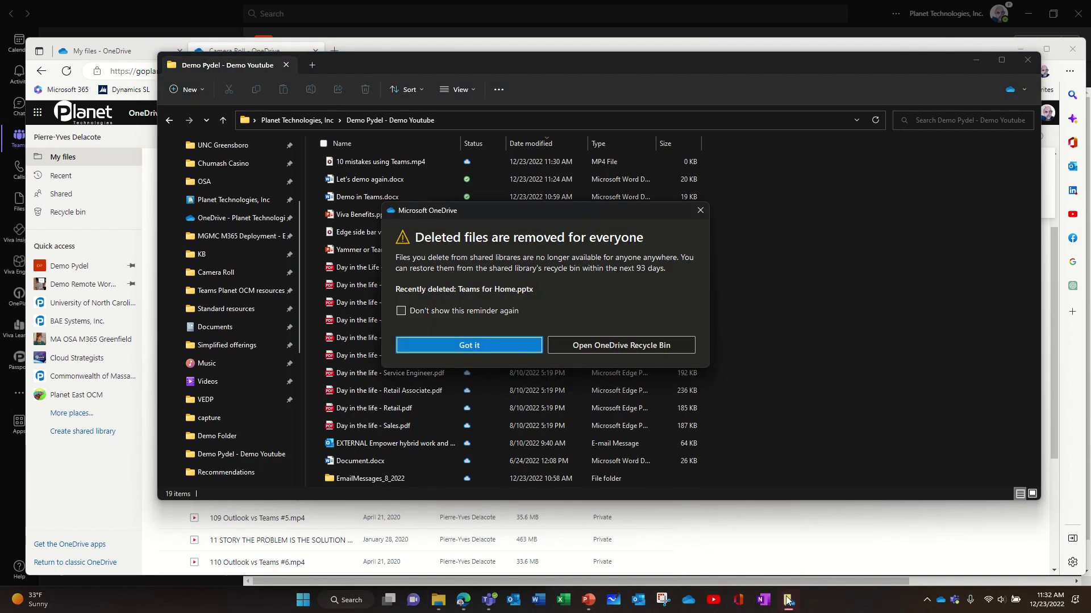
click(601, 346)
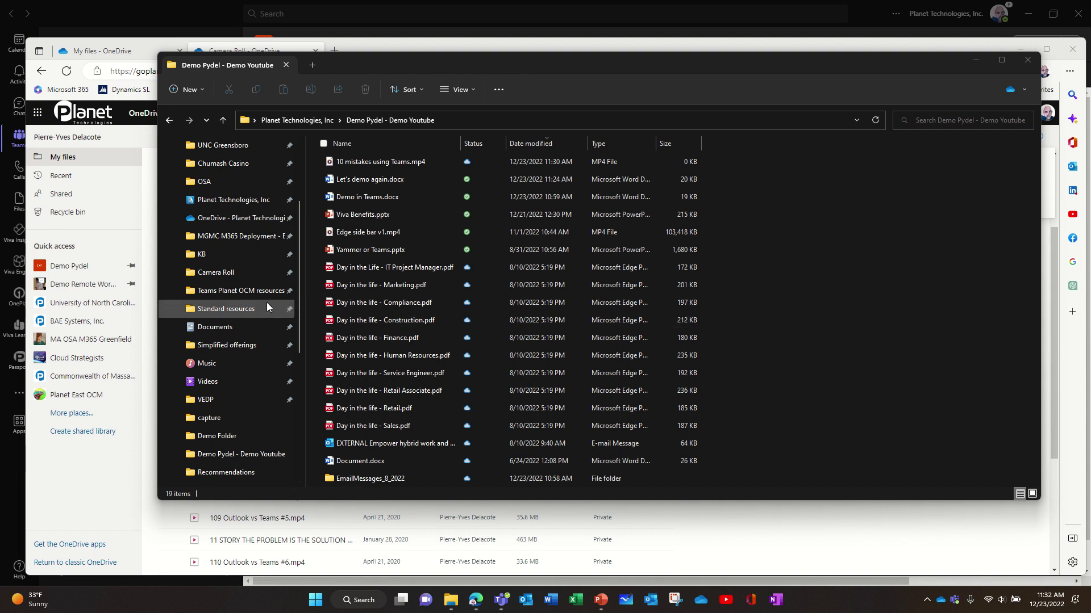
Switch to Teams, open the Demo Youtube channel's files in SharePoint, and open the Demo Pydel site's recycle bin.
click(501, 604)
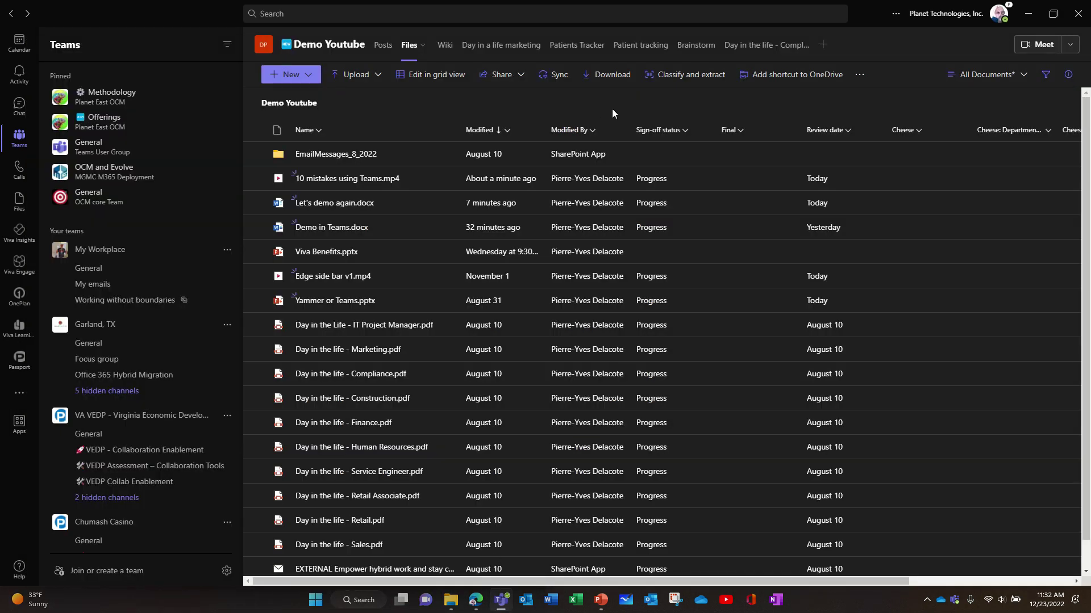
click(859, 75)
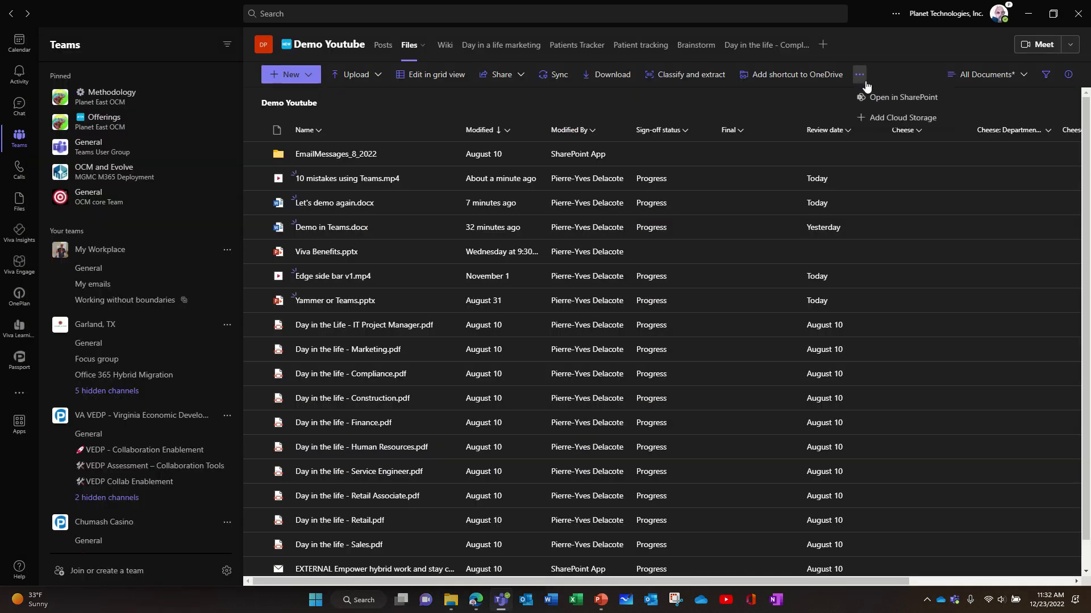
click(896, 99)
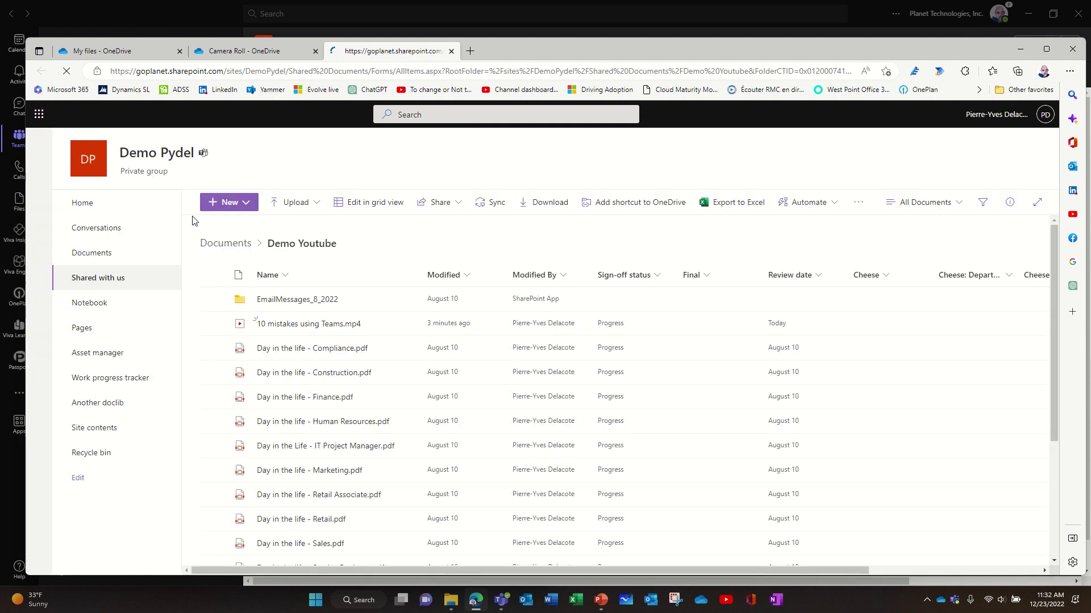
click(93, 452)
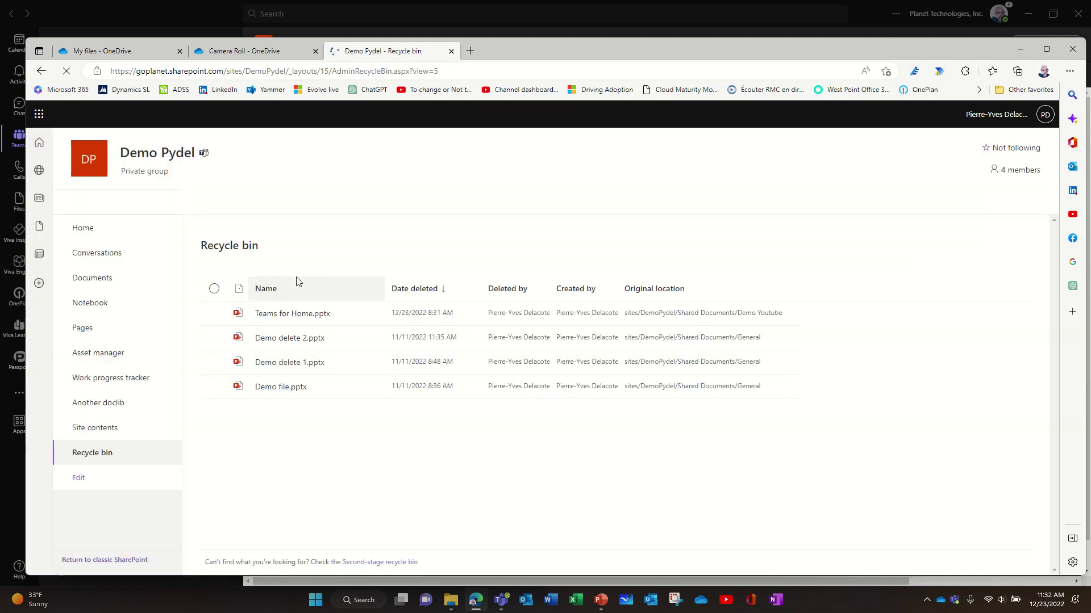
Restore Teams for Home.pptx from the Demo Pydel recycle bin and minimize the browser.
click(214, 314)
click(272, 203)
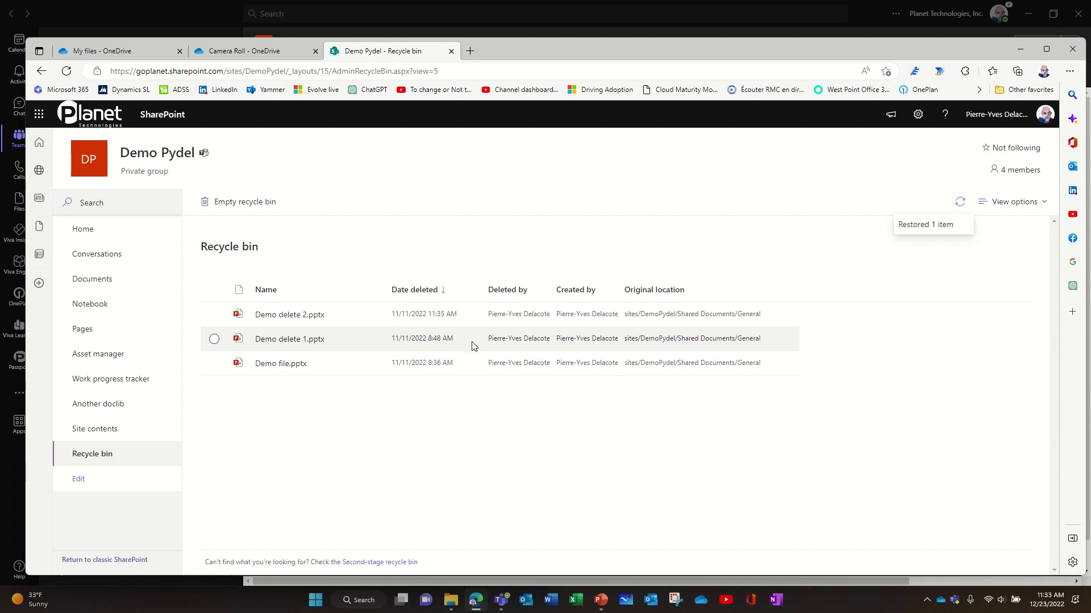
click(1019, 50)
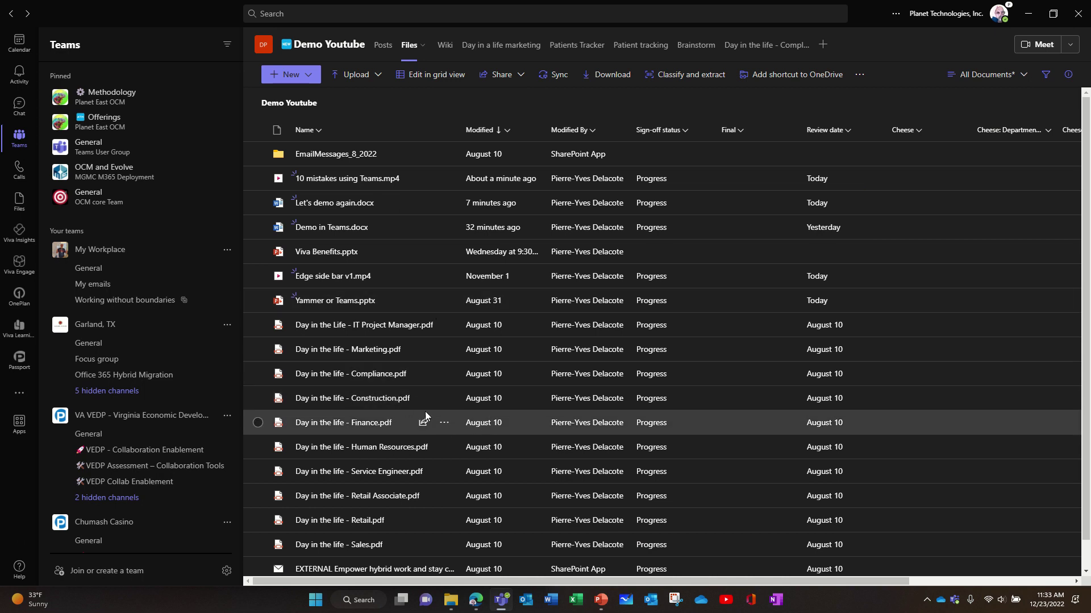
Reload the Demo Youtube channel's file list in Teams and look for the restored Teams for Home.pptx.
scroll(445, 371, down, 1)
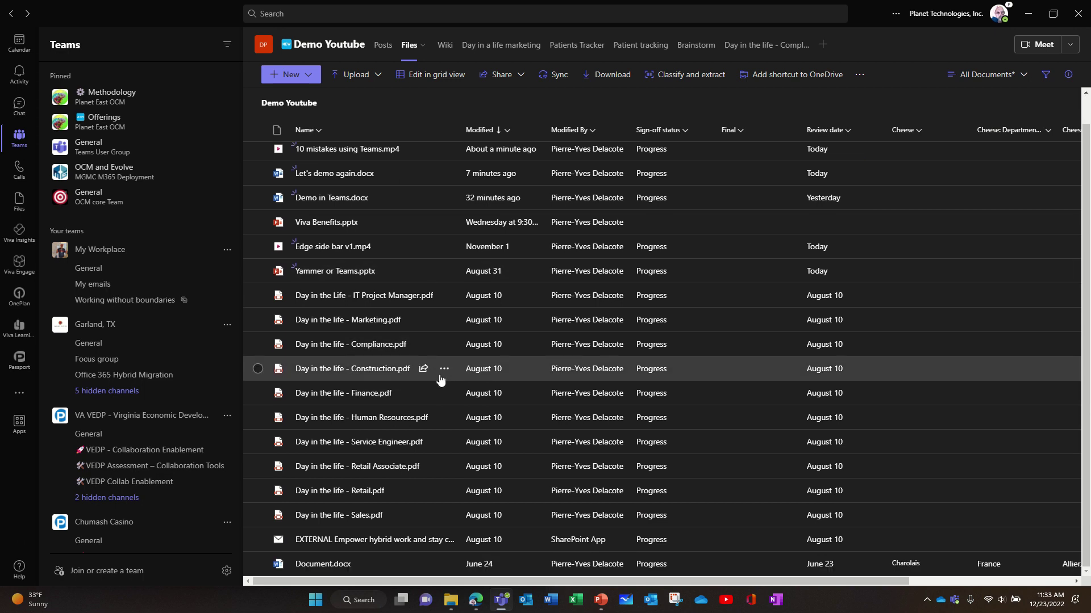
scroll(445, 371, up, 1)
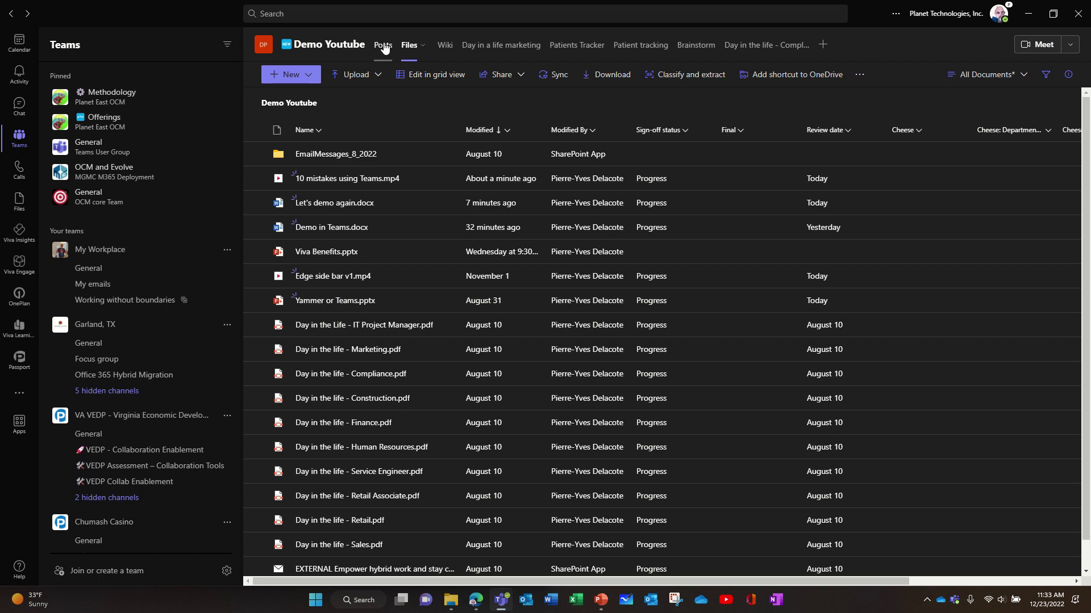
click(409, 47)
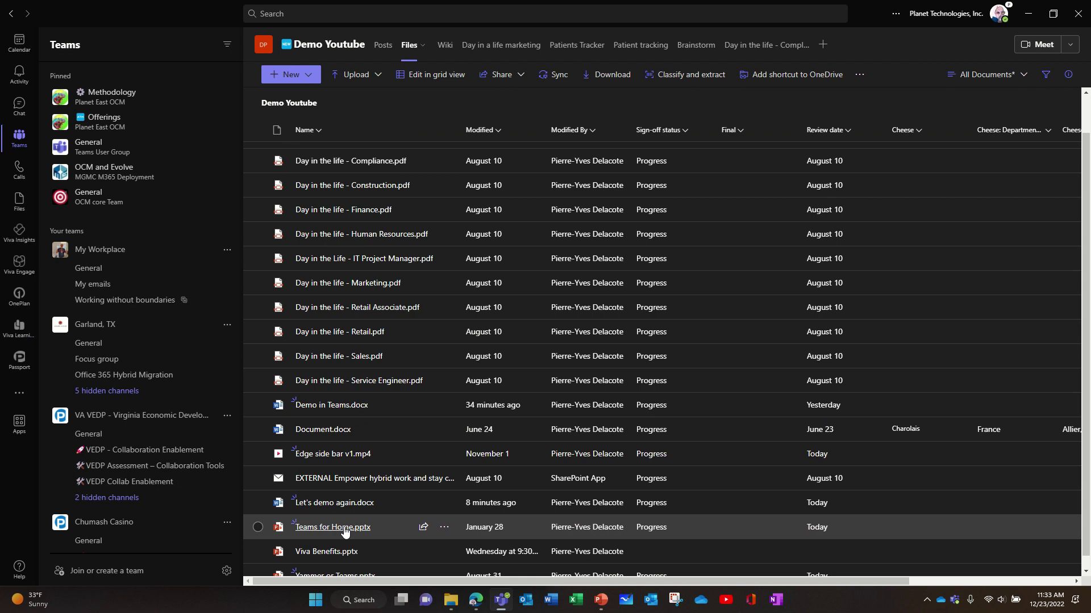
Switch to File Explorer and open Teams for Home.pptx from the Demo Pydel - Demo Youtube folder.
click(453, 603)
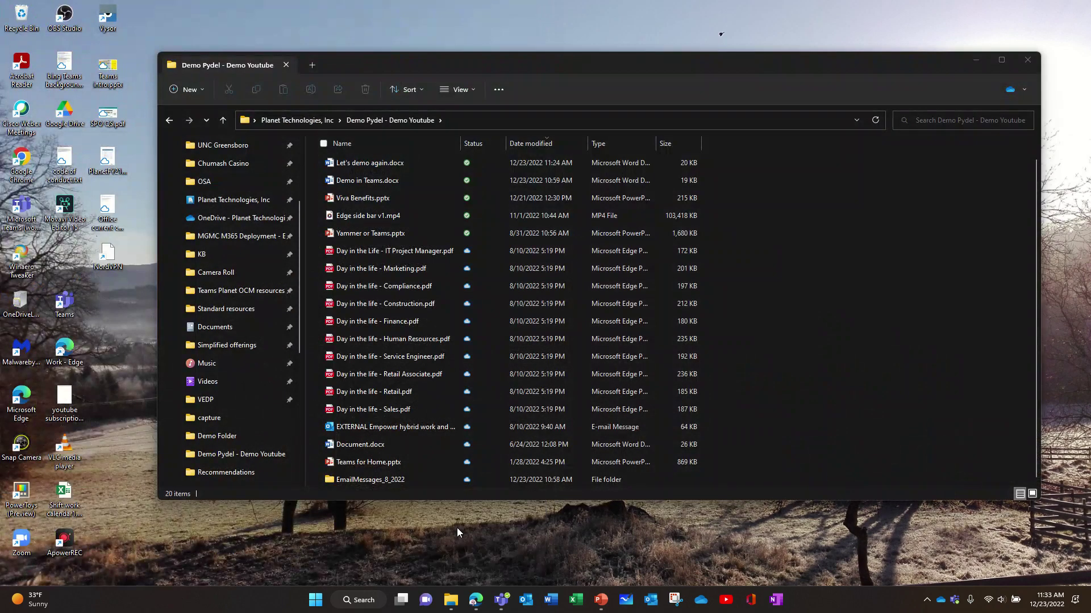
click(457, 528)
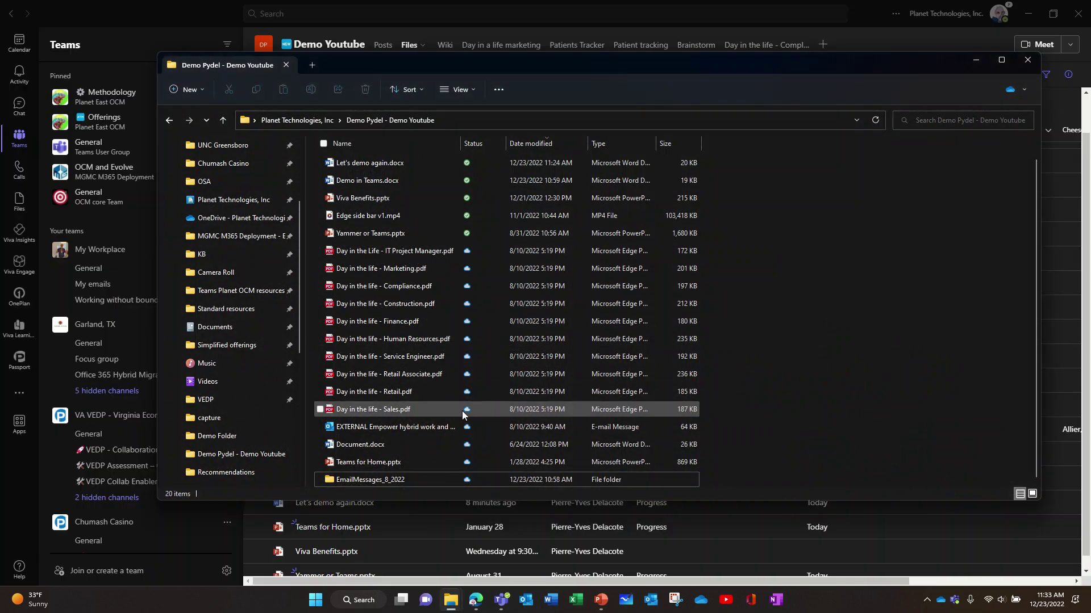
double_click(424, 462)
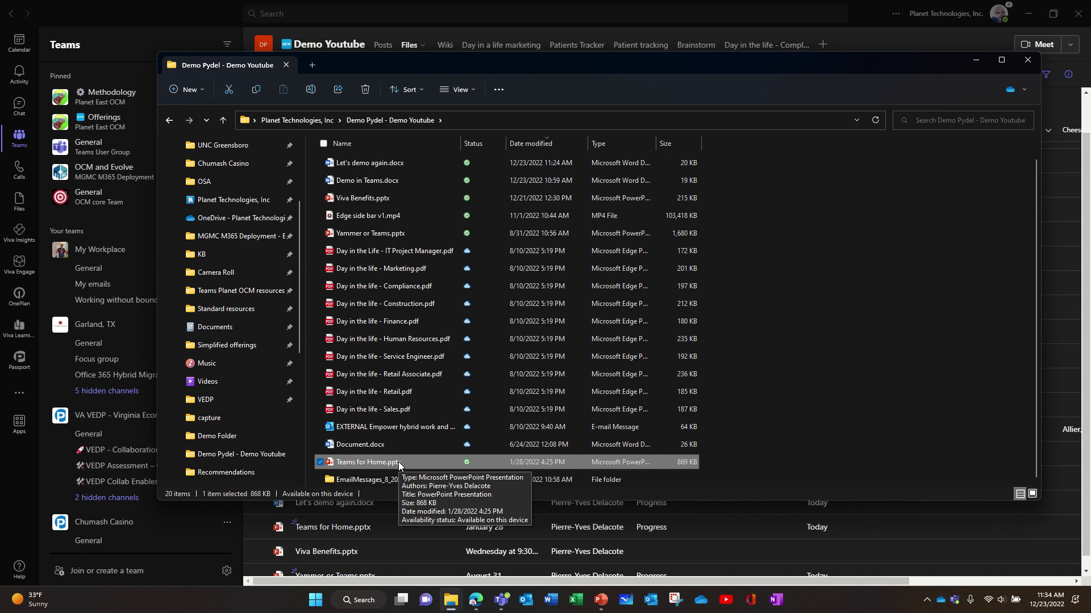
Free up the local disk space used by Teams for Home.pptx so it is kept online only.
right_click(387, 459)
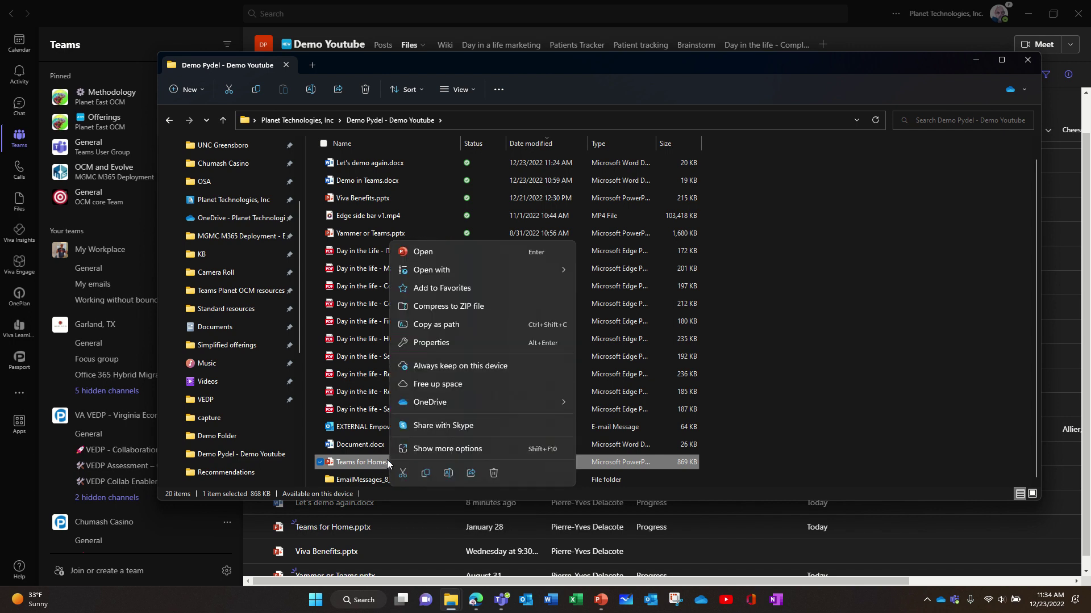
click(438, 385)
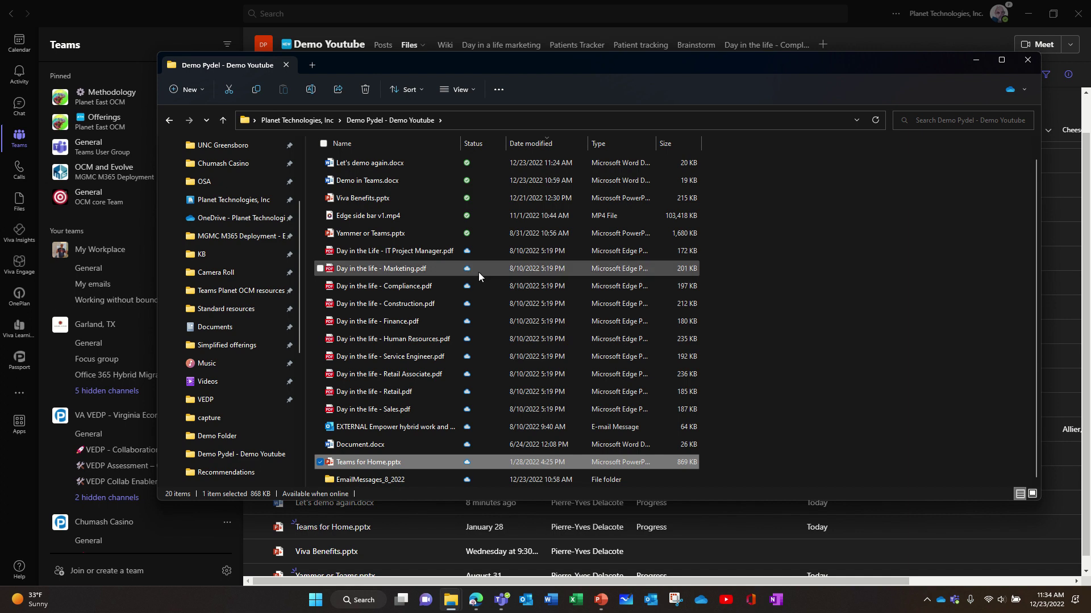
Switch back to Teams, view the Demo Youtube channel's posts, and return to its files.
click(608, 13)
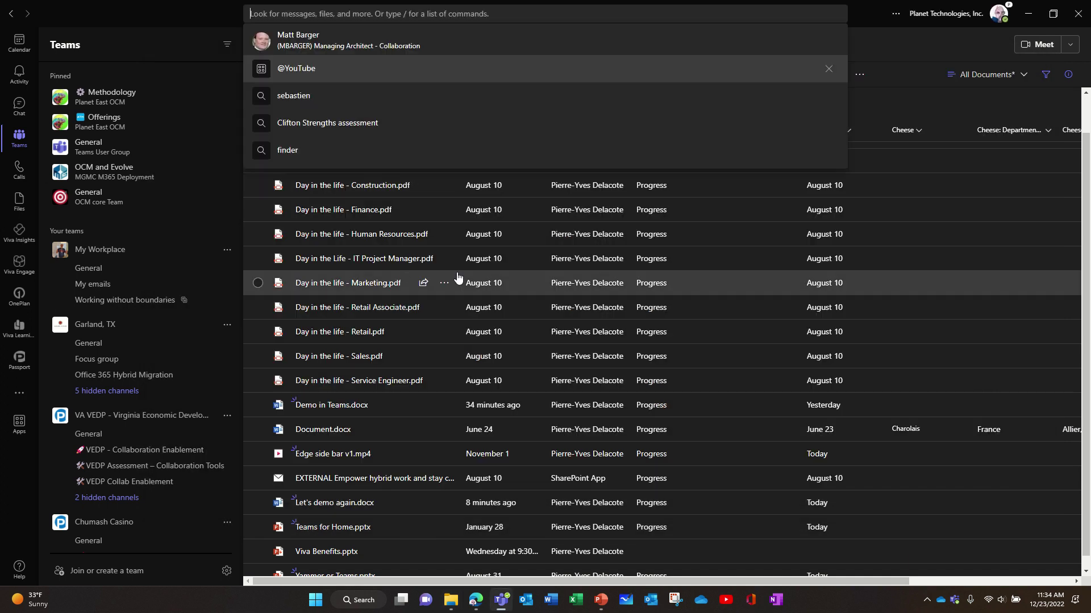
click(909, 80)
click(383, 45)
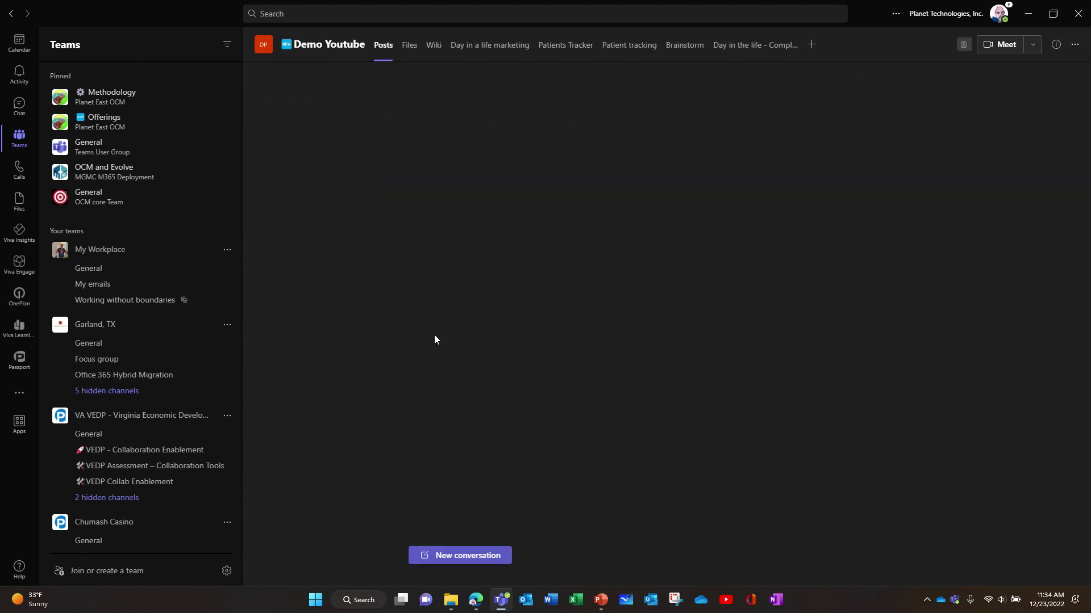
click(409, 46)
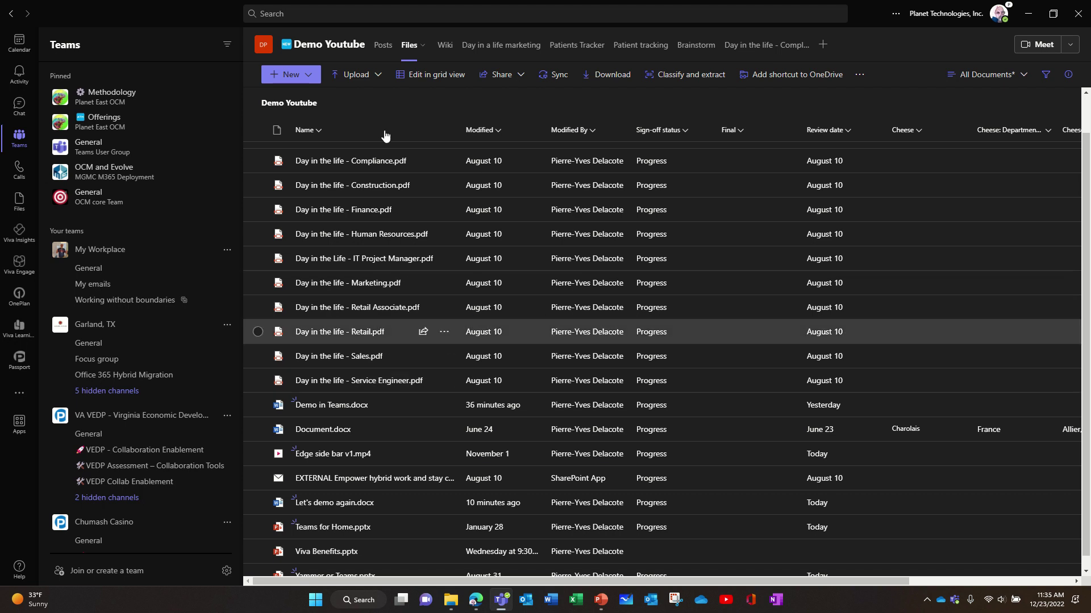
Reload the Demo Youtube channel's files once more and open Demo in Teams.docx in desktop Word.
click(383, 47)
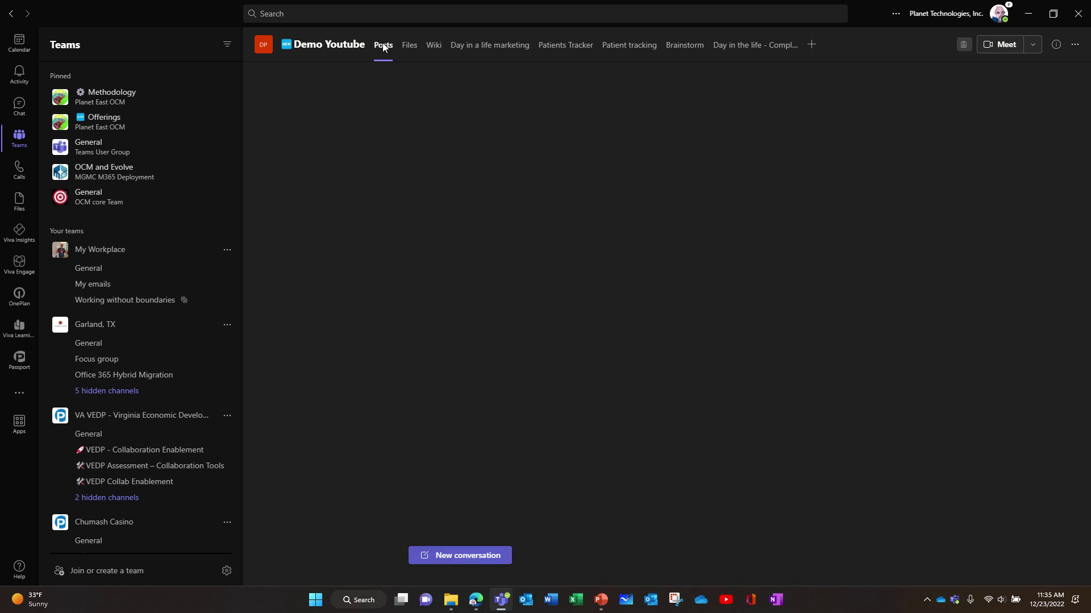
click(408, 47)
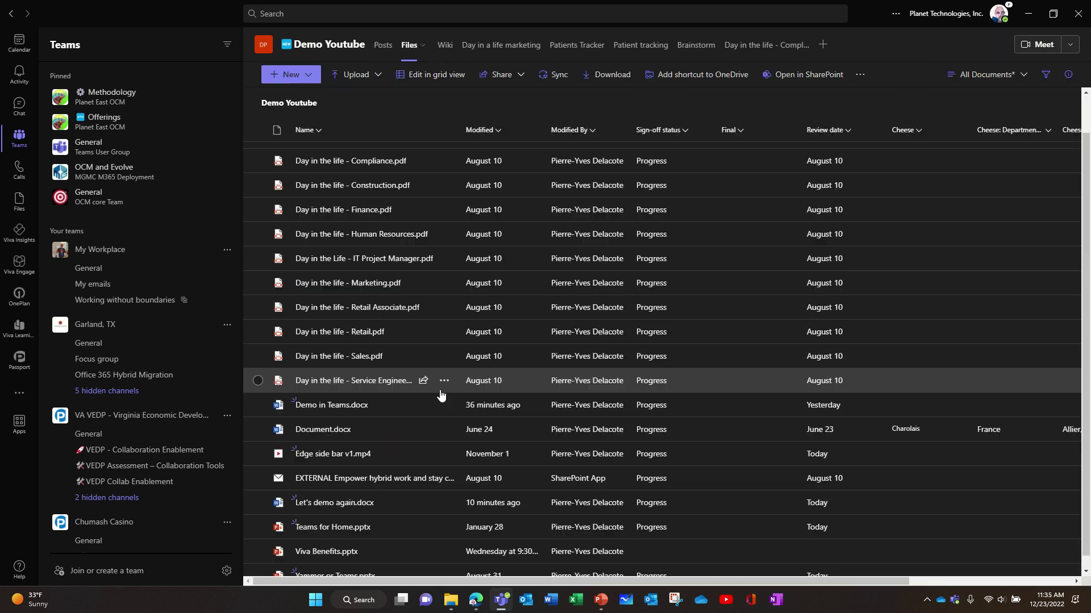
click(333, 405)
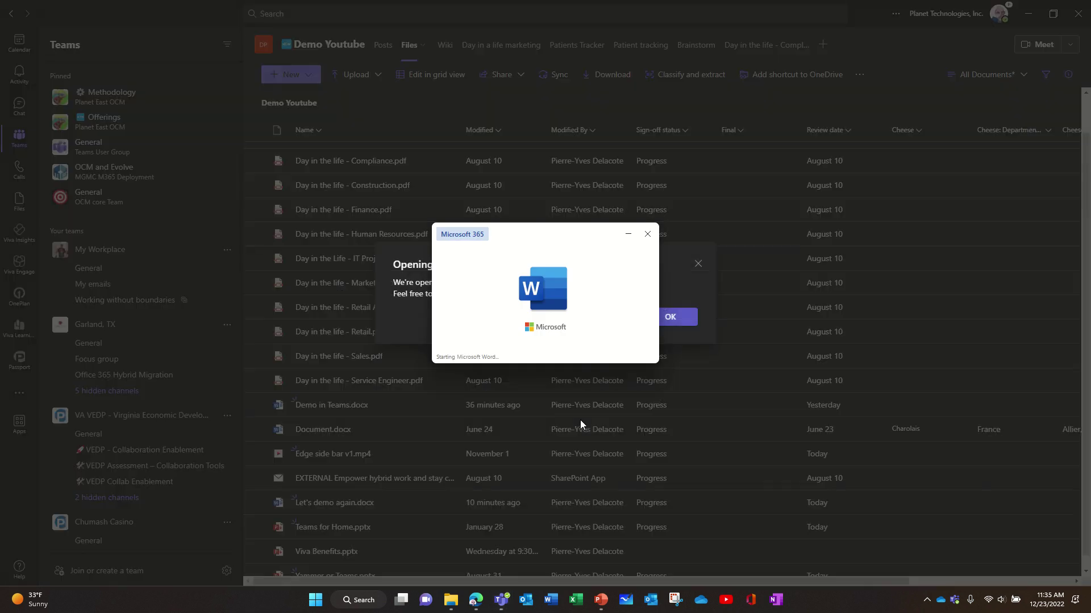